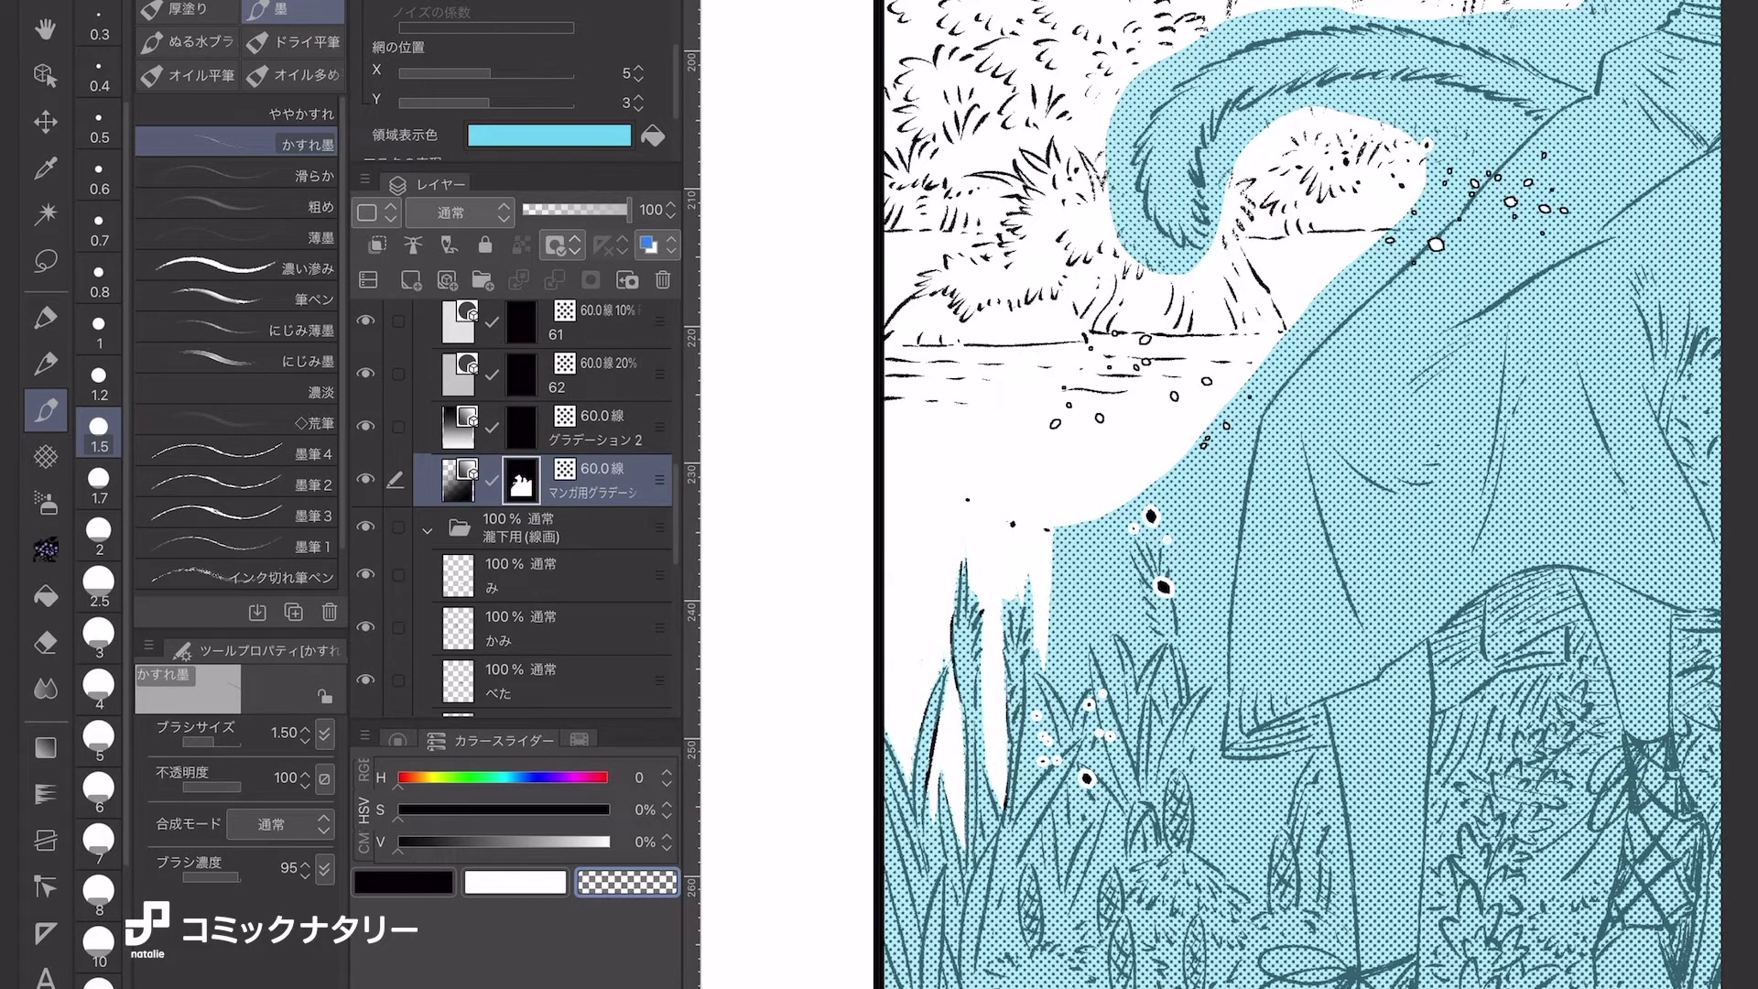
Erase the tone mask around and between the reeds near the panel's border with the brush at size 4.
{"action": "scroll", "coordinate": [1209, 495], "scroll_direction": "up", "scroll_amount": 3}
{"action": "left_click", "coordinate": [99, 684]}
{"action": "scroll", "coordinate": [1209, 495], "scroll_direction": "up", "scroll_amount": 2}
{"action": "mouse_move", "coordinate": [1044, 302]}
{"action": "left_mouse_down"}
{"action": "mouse_move", "coordinate": [837, 641]}
{"action": "mouse_move", "coordinate": [915, 503]}
{"action": "mouse_move", "coordinate": [915, 623]}
{"action": "left_mouse_up"}
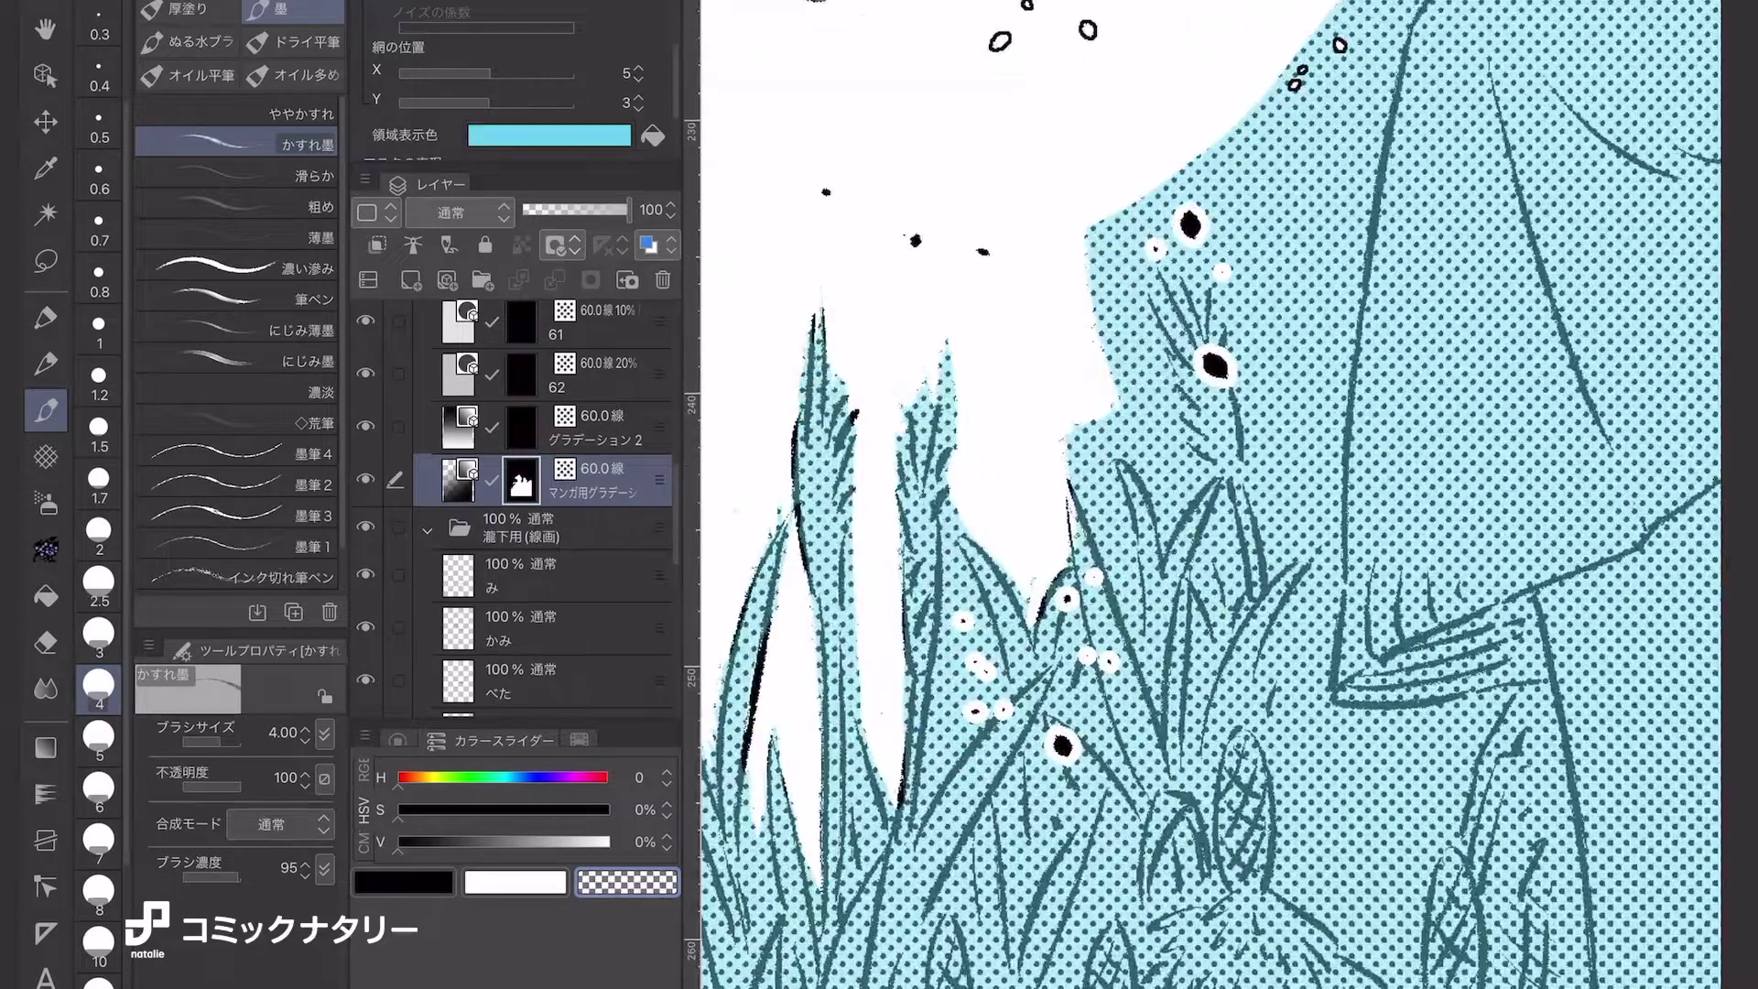
{"action": "left_click_drag", "start_coordinate": [952, 344], "coordinate": [920, 449]}
{"action": "left_click_drag", "start_coordinate": [961, 536], "coordinate": [943, 751]}
{"action": "left_click_drag", "start_coordinate": [998, 595], "coordinate": [978, 701]}
{"action": "key", "text": "c"}
{"action": "left_click_drag", "start_coordinate": [961, 536], "coordinate": [975, 568]}
{"action": "key", "text": "c"}
Erase the tone from the water area between the reeds and the skirt, going around the tall reed head.
{"action": "left_click_drag", "start_coordinate": [1112, 421], "coordinate": [1081, 623]}
{"action": "left_click_drag", "start_coordinate": [1154, 247], "coordinate": [1126, 494]}
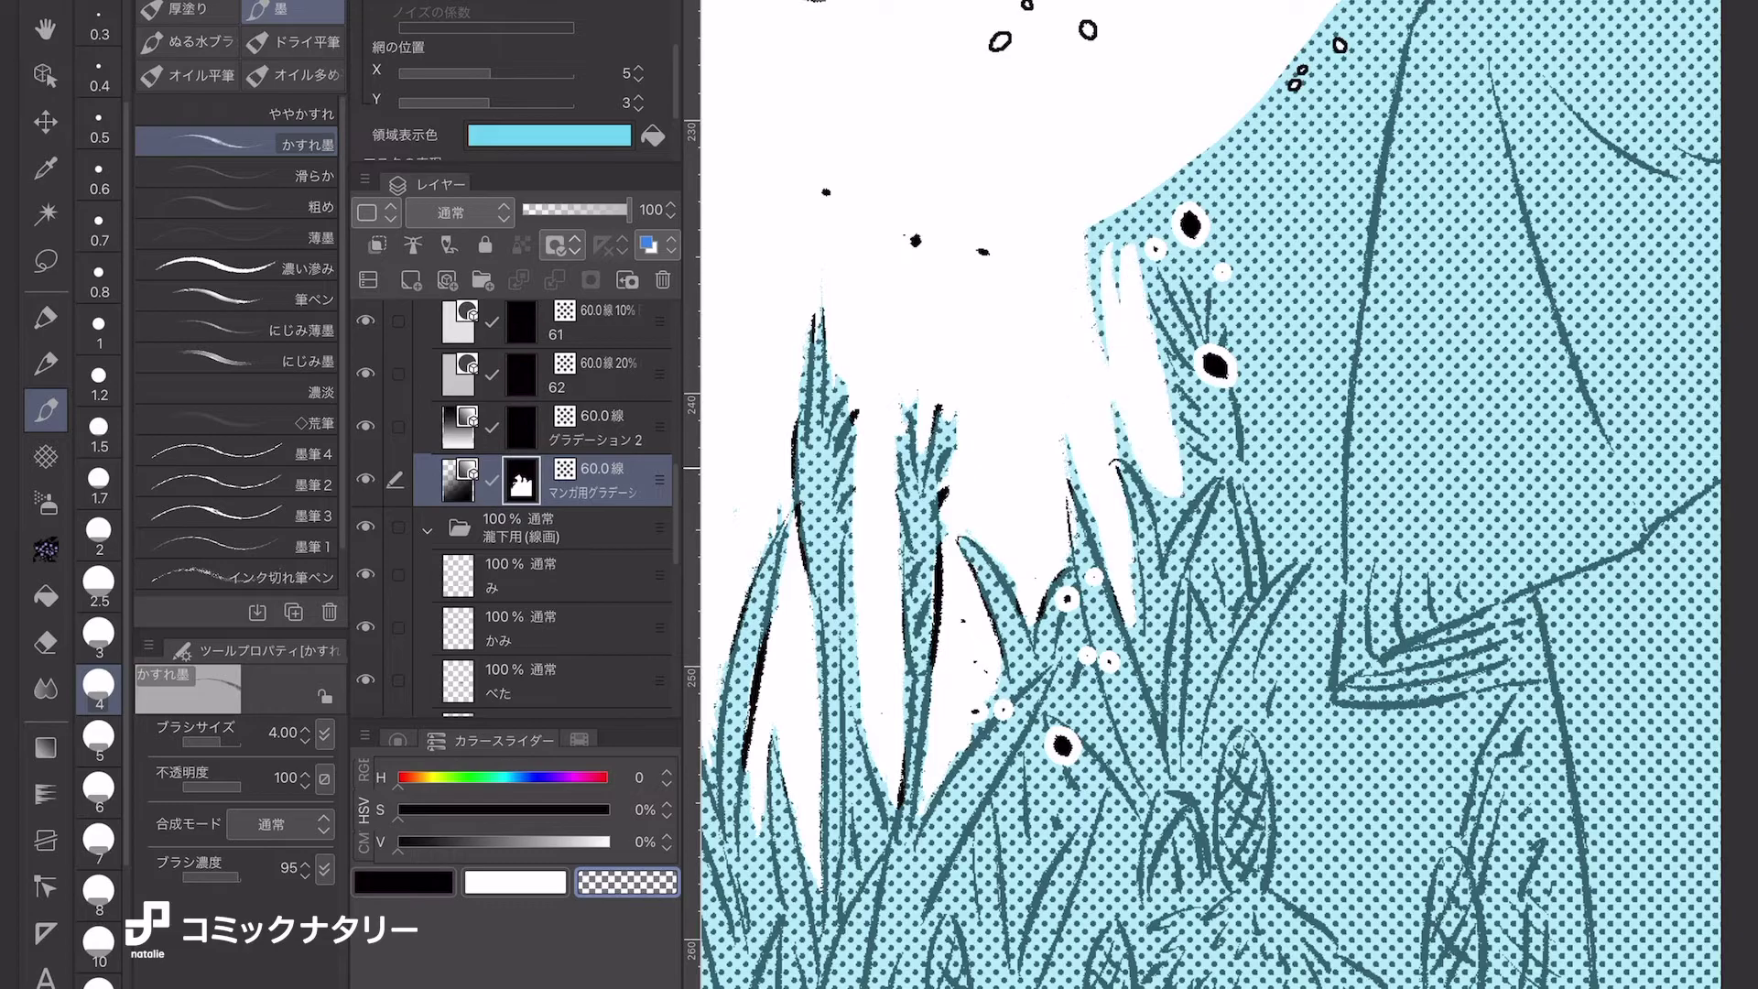
{"action": "left_click_drag", "start_coordinate": [1122, 403], "coordinate": [1190, 522]}
{"action": "left_click_drag", "start_coordinate": [1103, 206], "coordinate": [1145, 335]}
{"action": "left_click_drag", "start_coordinate": [1172, 137], "coordinate": [1208, 283]}
{"action": "left_click_drag", "start_coordinate": [1217, 101], "coordinate": [1318, 357]}
{"action": "left_click_drag", "start_coordinate": [1282, 110], "coordinate": [1364, 376]}
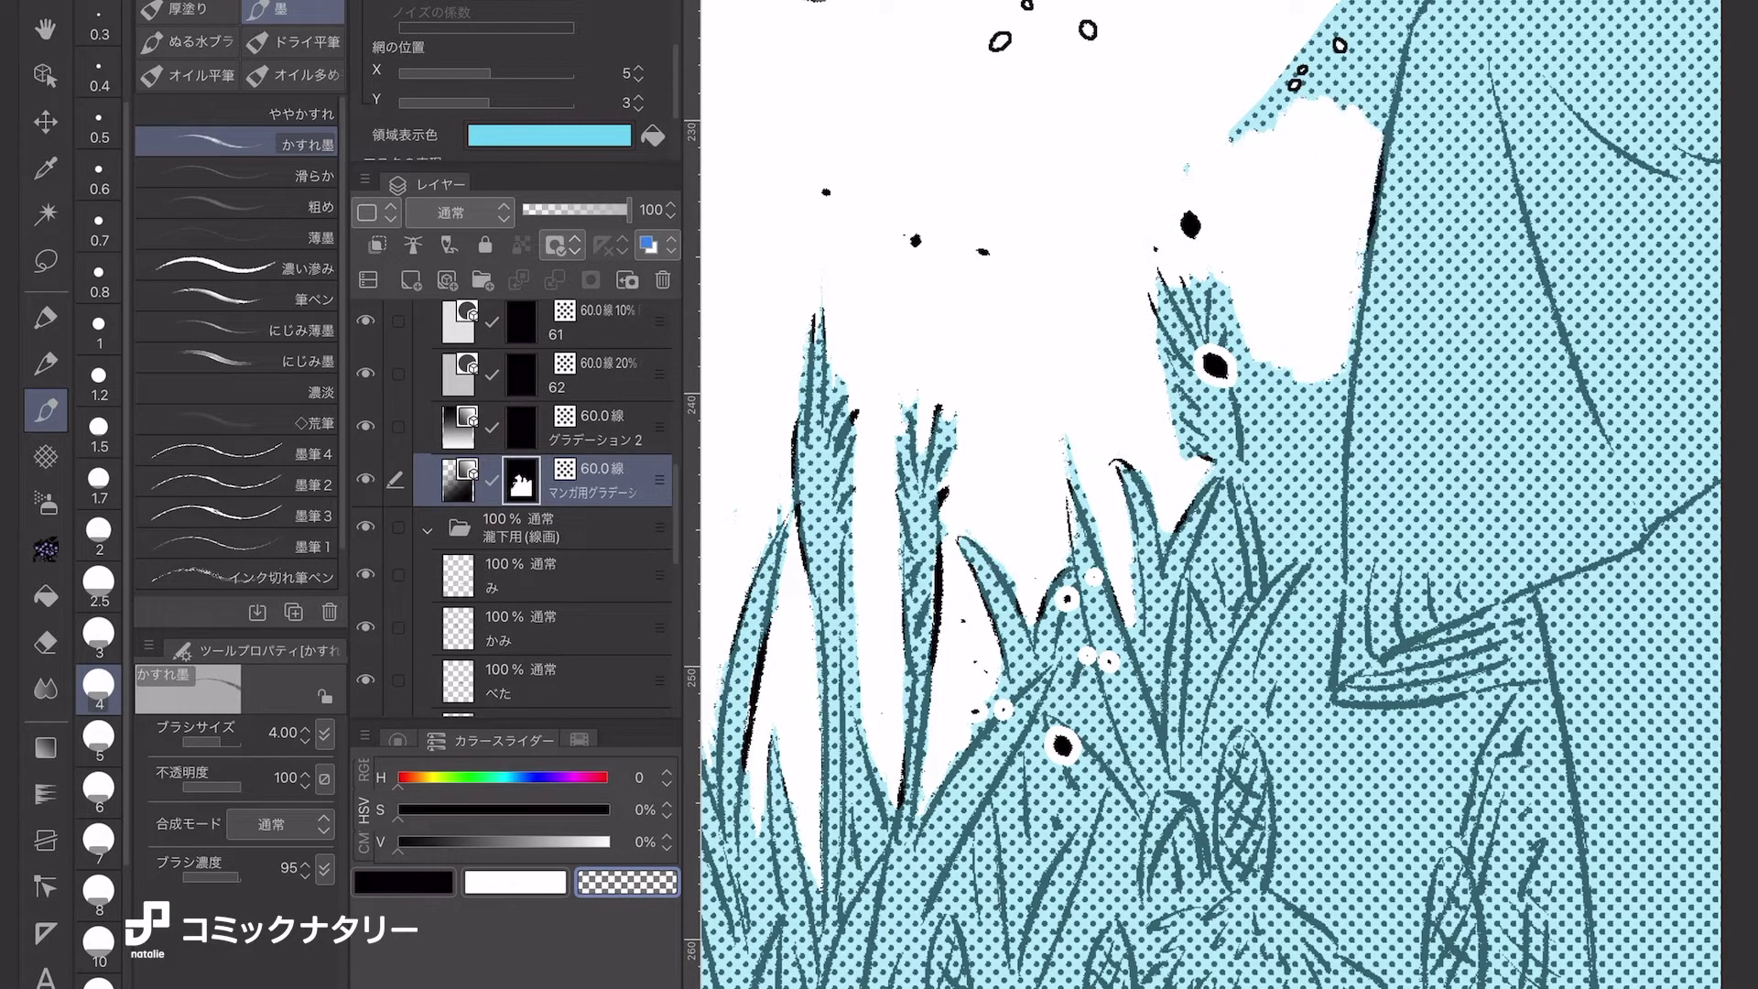
Erase the tone outside the skirt's outline, from the hem up along the back edge.
{"action": "scroll", "coordinate": [1209, 495], "scroll_direction": "up", "scroll_amount": 5}
{"action": "left_click_drag", "start_coordinate": [1053, 376], "coordinate": [984, 490]}
{"action": "mouse_move", "coordinate": [1017, 632]}
{"action": "left_mouse_down"}
{"action": "mouse_move", "coordinate": [989, 769]}
{"action": "mouse_move", "coordinate": [1062, 792]}
{"action": "left_mouse_up"}
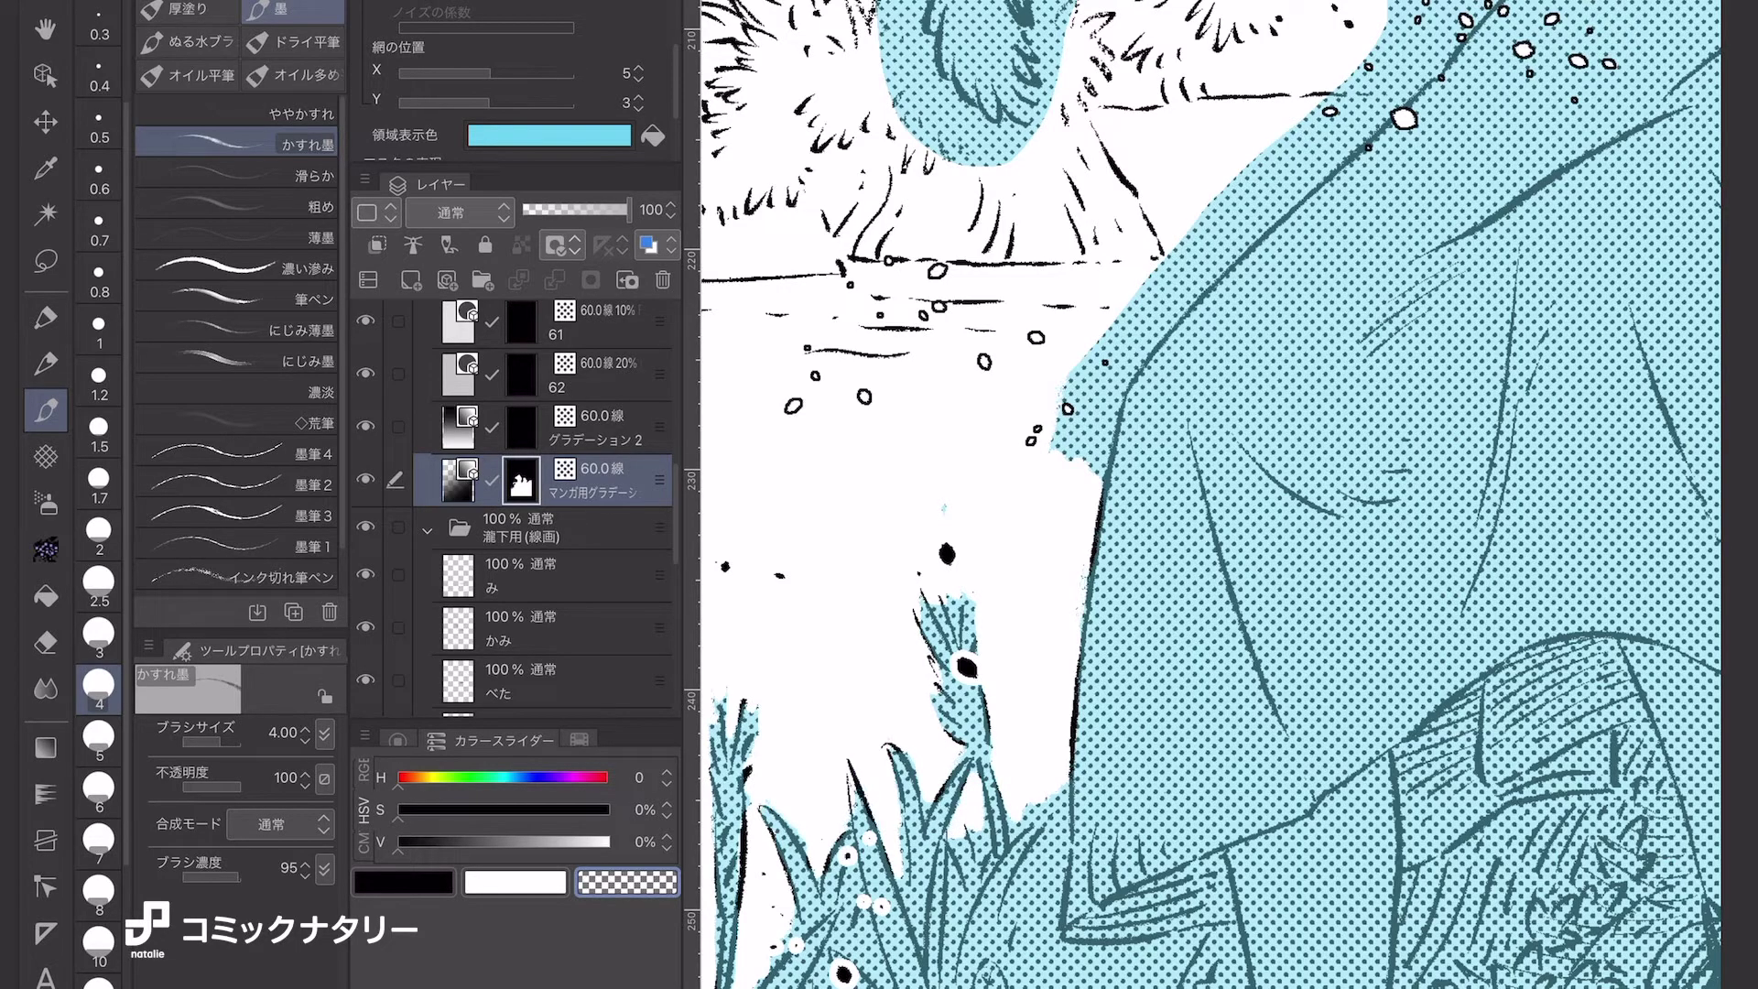
{"action": "left_click_drag", "start_coordinate": [1008, 916], "coordinate": [1053, 814]}
{"action": "mouse_move", "coordinate": [1053, 458]}
{"action": "left_mouse_down"}
{"action": "mouse_move", "coordinate": [1090, 343]}
{"action": "mouse_move", "coordinate": [1163, 265]}
{"action": "left_mouse_up"}
{"action": "left_click_drag", "start_coordinate": [1135, 375], "coordinate": [1236, 183]}
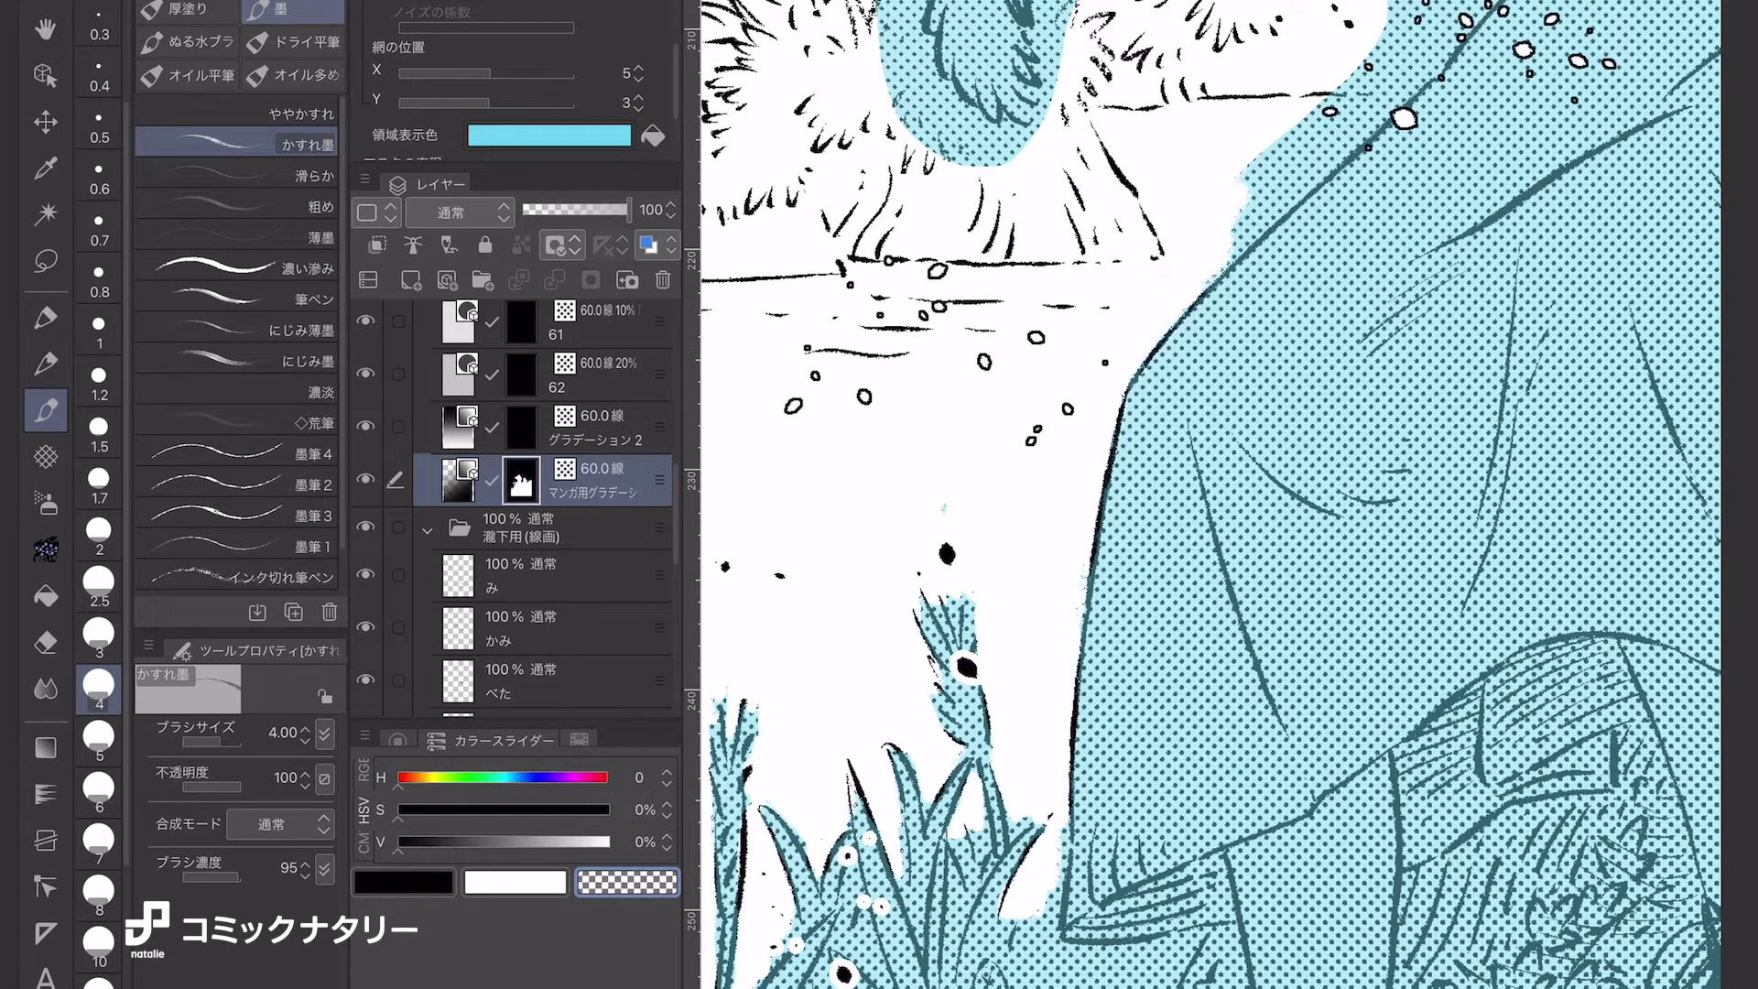
Erase the tone around the tail's contour, including its tip and the area where it meets the waist.
{"action": "scroll", "coordinate": [1209, 494], "scroll_direction": "up", "scroll_amount": 3}
{"action": "mouse_move", "coordinate": [1103, 554]}
{"action": "left_mouse_down"}
{"action": "mouse_move", "coordinate": [1245, 385]}
{"action": "mouse_move", "coordinate": [1232, 445]}
{"action": "mouse_move", "coordinate": [1356, 257]}
{"action": "mouse_move", "coordinate": [1090, 233]}
{"action": "mouse_move", "coordinate": [934, 344]}
{"action": "mouse_move", "coordinate": [944, 398]}
{"action": "left_mouse_up"}
{"action": "scroll", "coordinate": [1208, 494], "scroll_direction": "up", "scroll_amount": 3}
{"action": "scroll", "coordinate": [1208, 495], "scroll_direction": "down", "scroll_amount": 3}
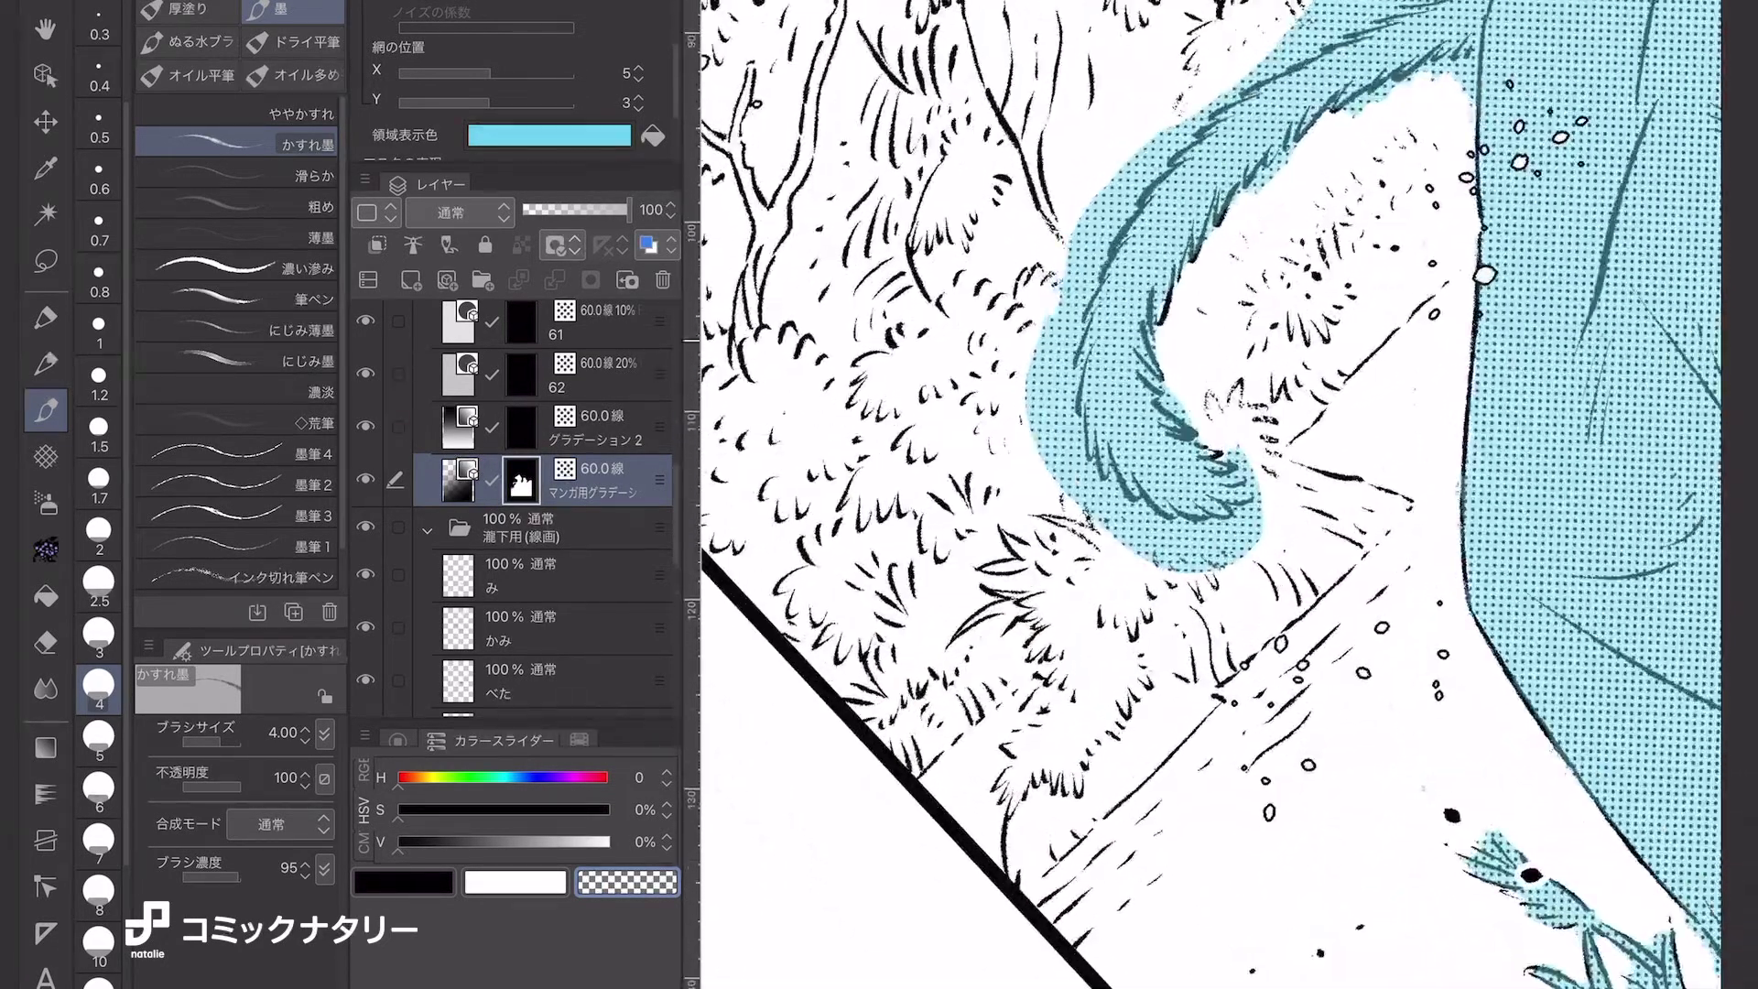
{"action": "left_click_drag", "start_coordinate": [1053, 439], "coordinate": [1181, 119]}
{"action": "left_click_drag", "start_coordinate": [1048, 494], "coordinate": [1108, 233]}
{"action": "left_click_drag", "start_coordinate": [1081, 439], "coordinate": [1182, 568]}
{"action": "mouse_move", "coordinate": [1126, 513]}
{"action": "left_mouse_down"}
{"action": "mouse_move", "coordinate": [1227, 563]}
{"action": "mouse_move", "coordinate": [1259, 449]}
{"action": "left_mouse_up"}
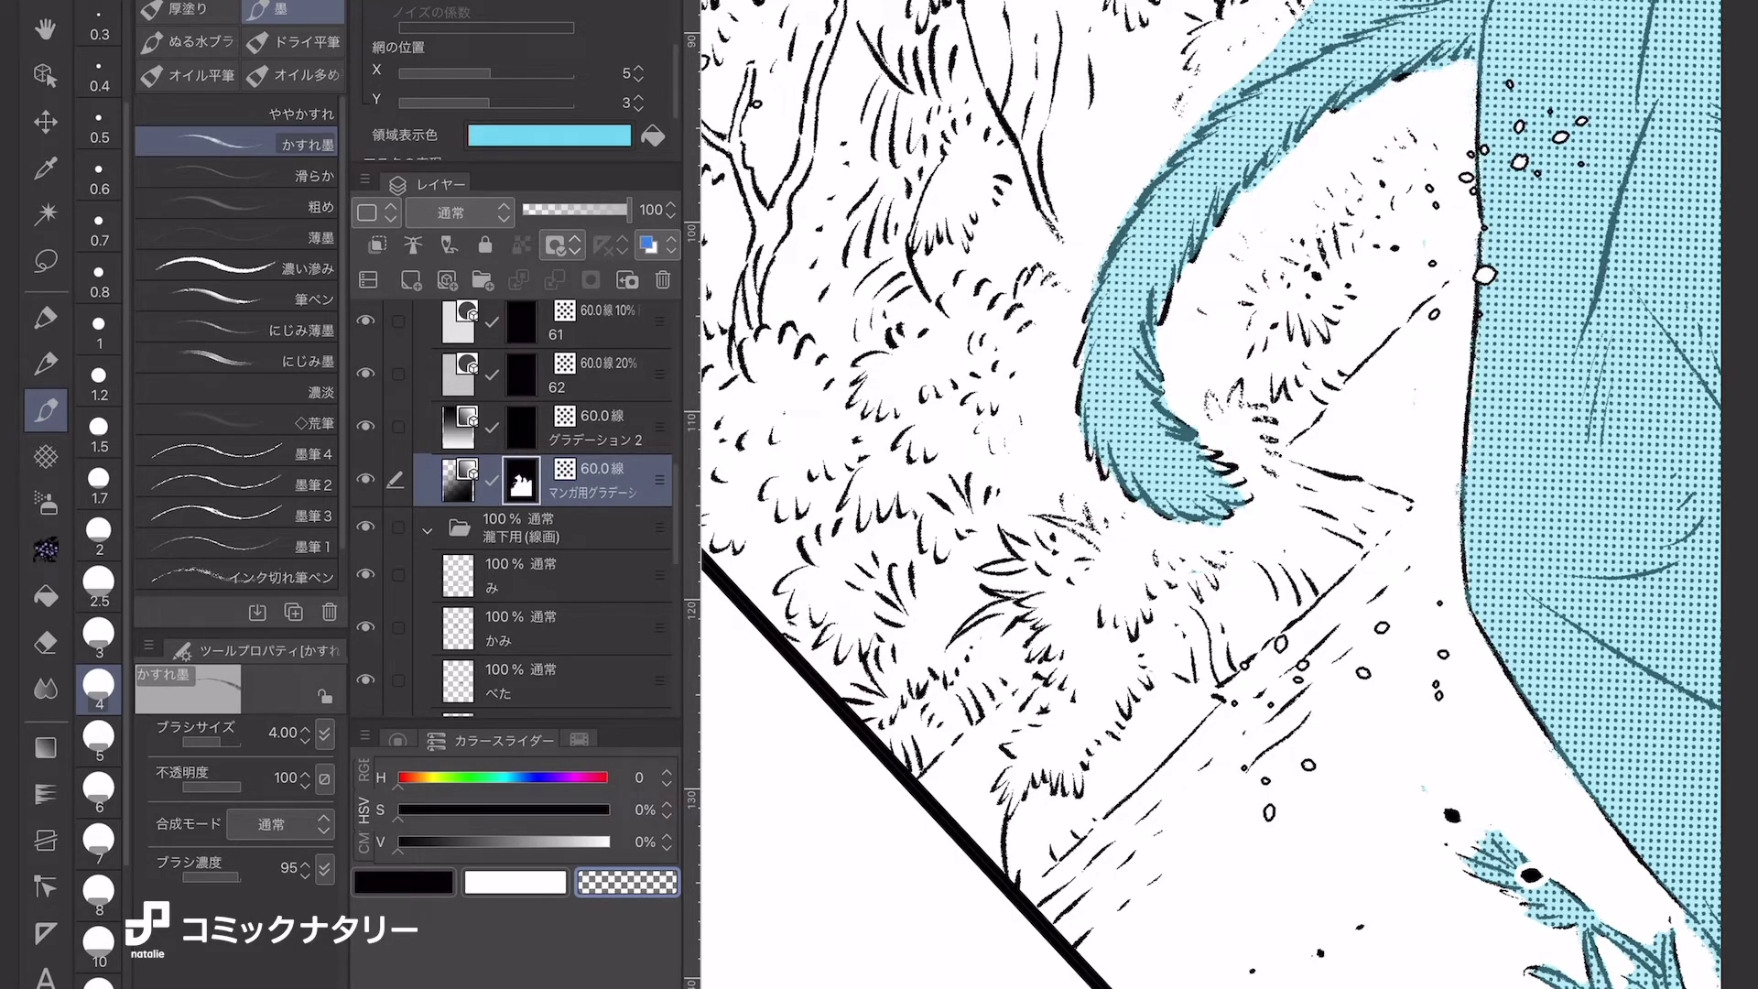
{"action": "scroll", "coordinate": [1209, 495], "scroll_direction": "down", "scroll_amount": 3}
{"action": "left_click_drag", "start_coordinate": [1236, 476], "coordinate": [1187, 687]}
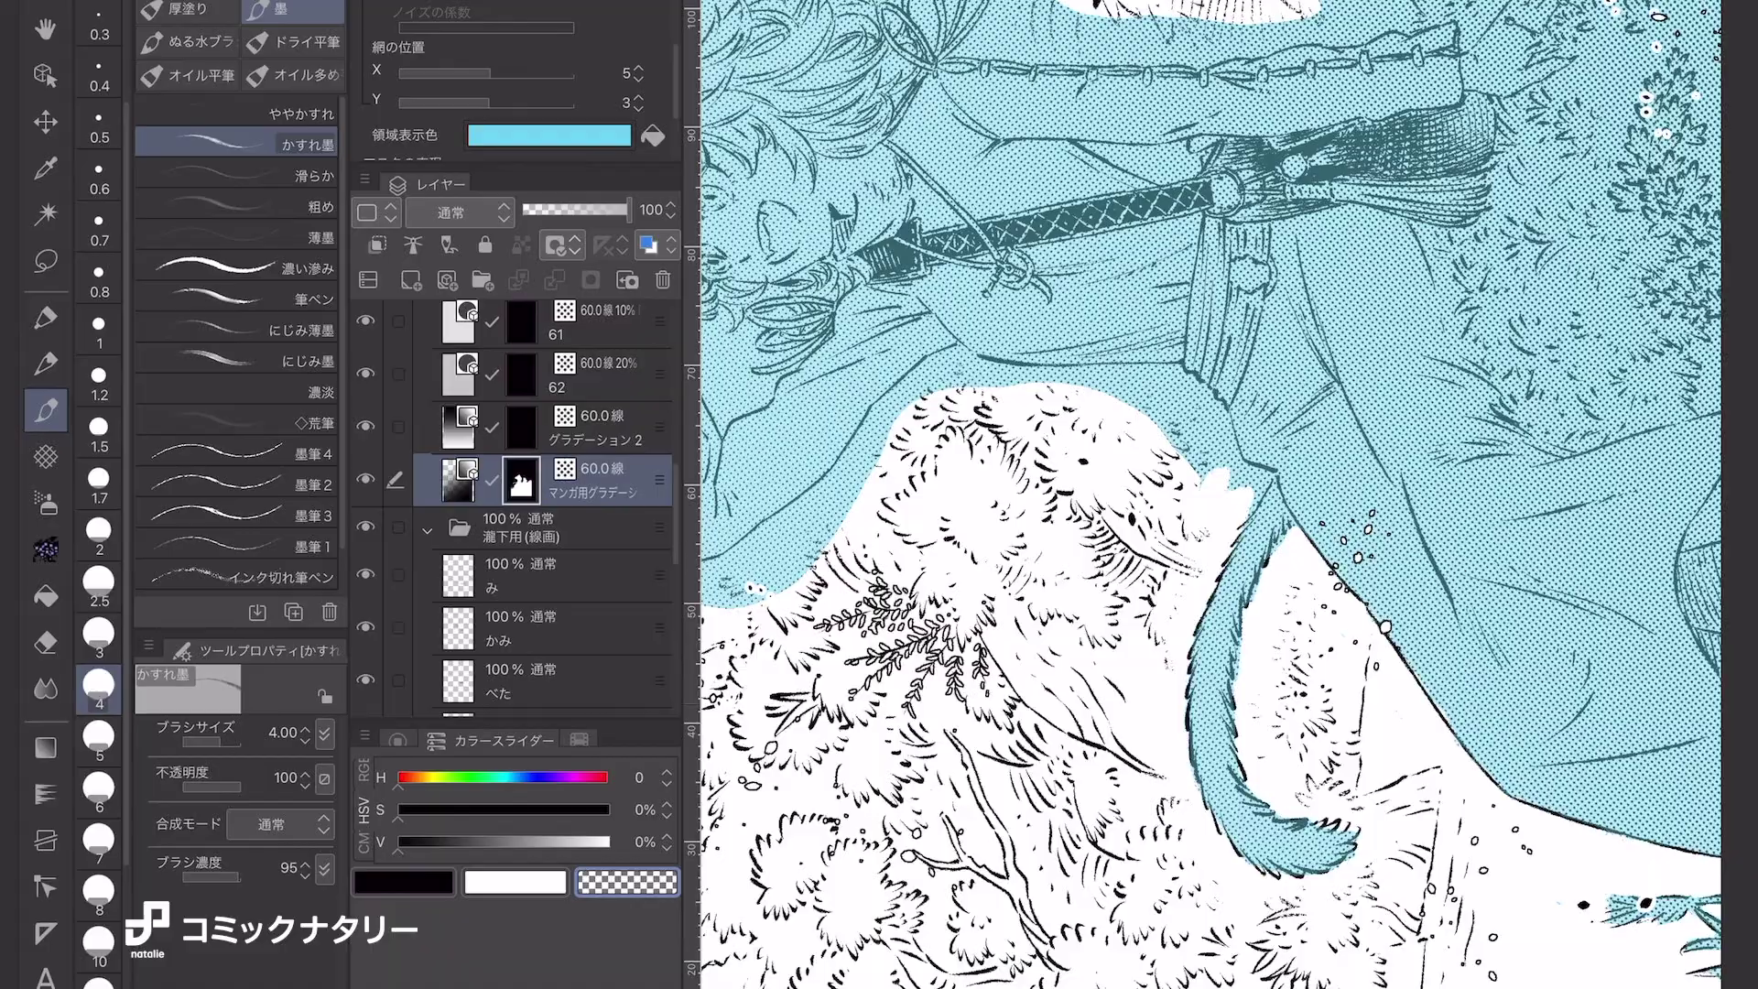
Clear the leftover background tone around the character's upper body by filling with transparent colour, referring to other layers.
{"action": "scroll", "coordinate": [1208, 495], "scroll_direction": "down", "scroll_amount": 3}
{"action": "key", "text": "g"}
{"action": "left_click", "coordinate": [1264, 448]}
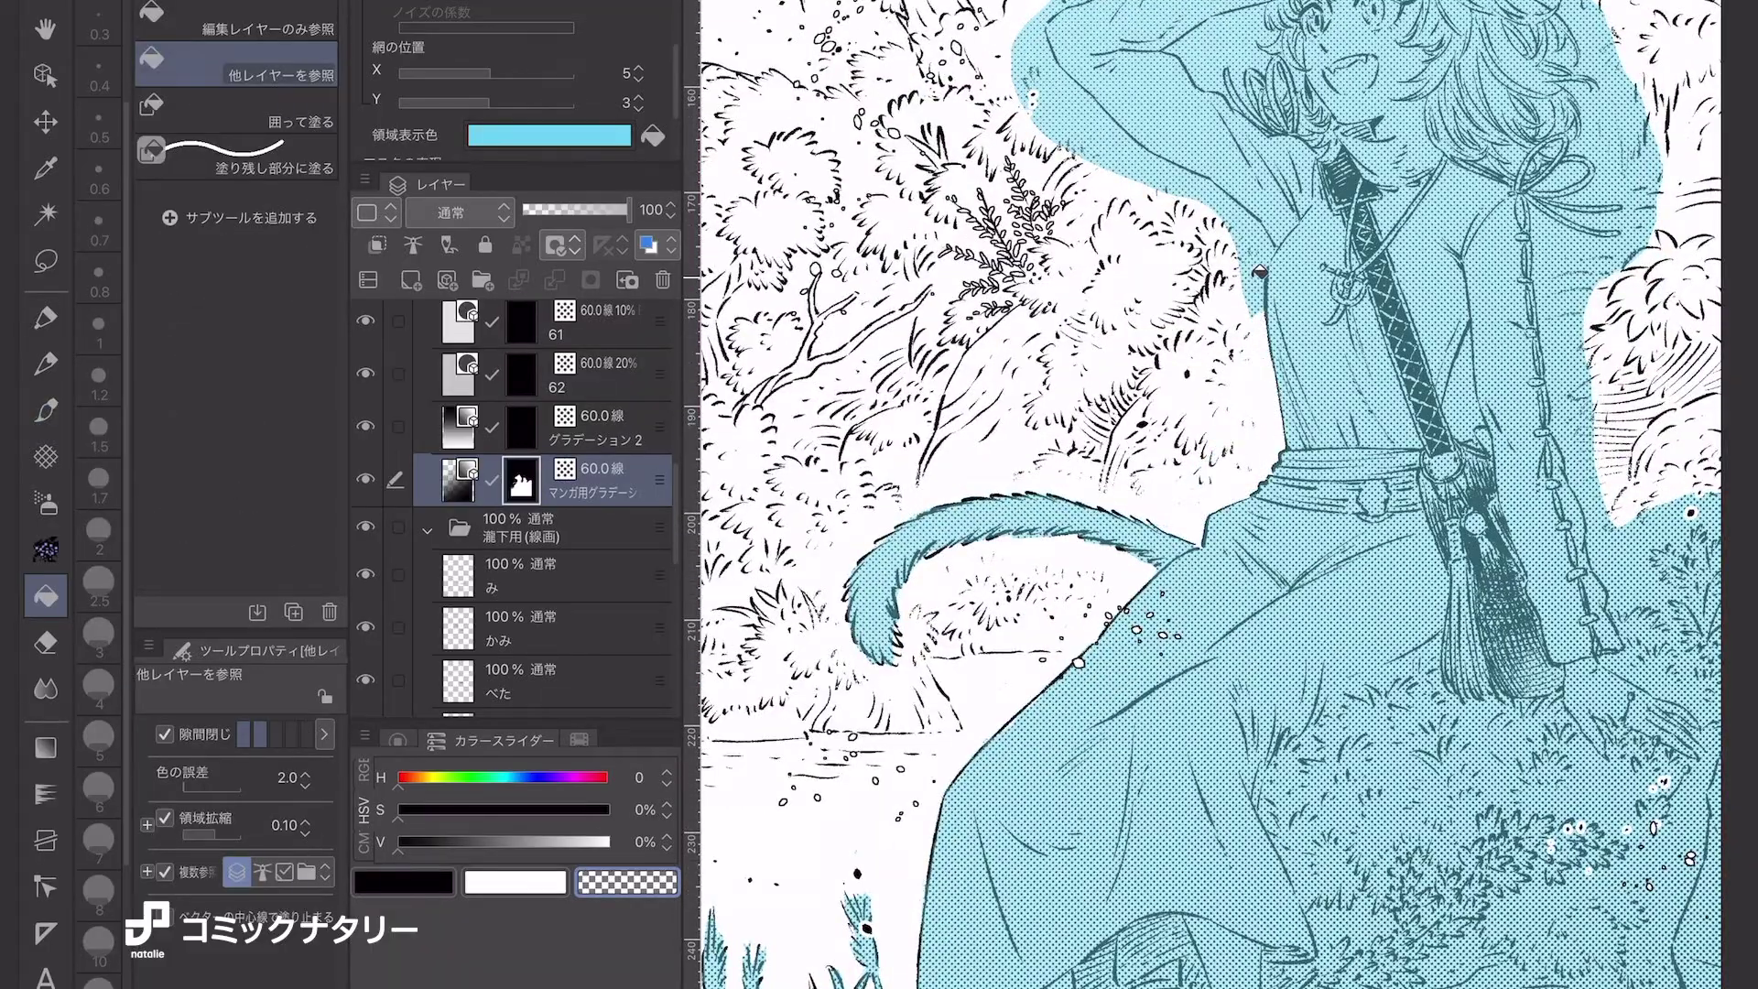
{"action": "scroll", "coordinate": [1208, 495], "scroll_direction": "up", "scroll_amount": 3}
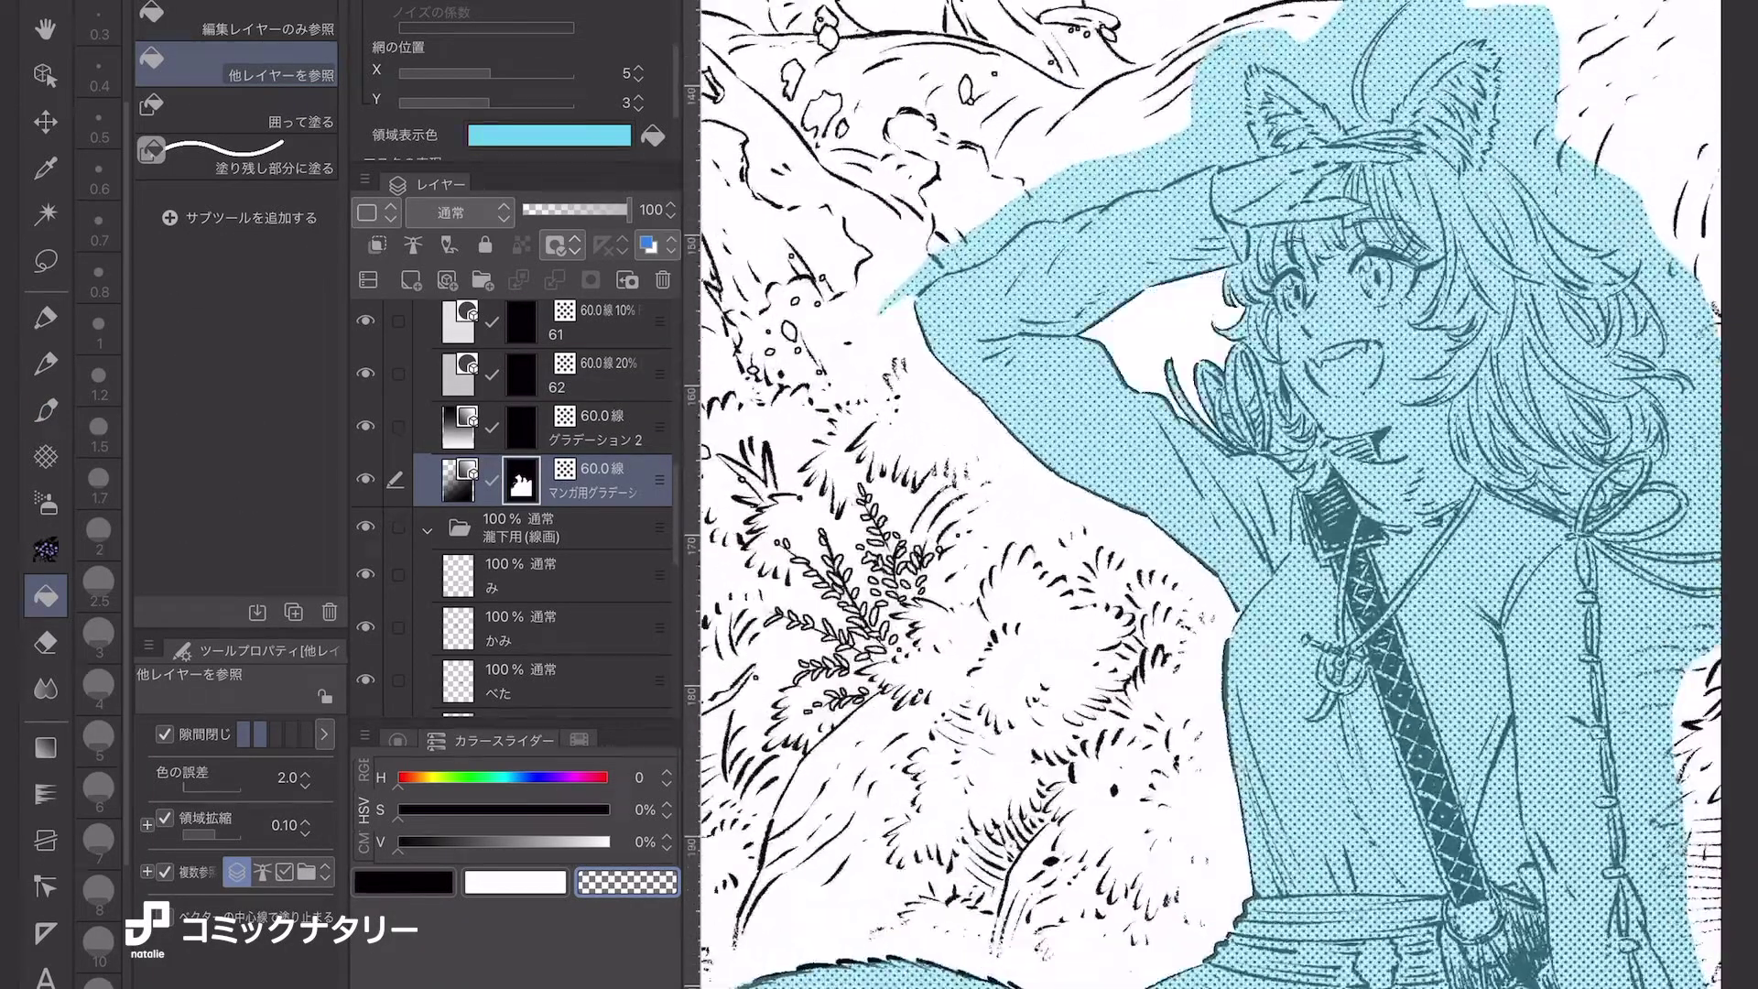
{"action": "scroll", "coordinate": [1209, 494], "scroll_direction": "down", "scroll_amount": 2}
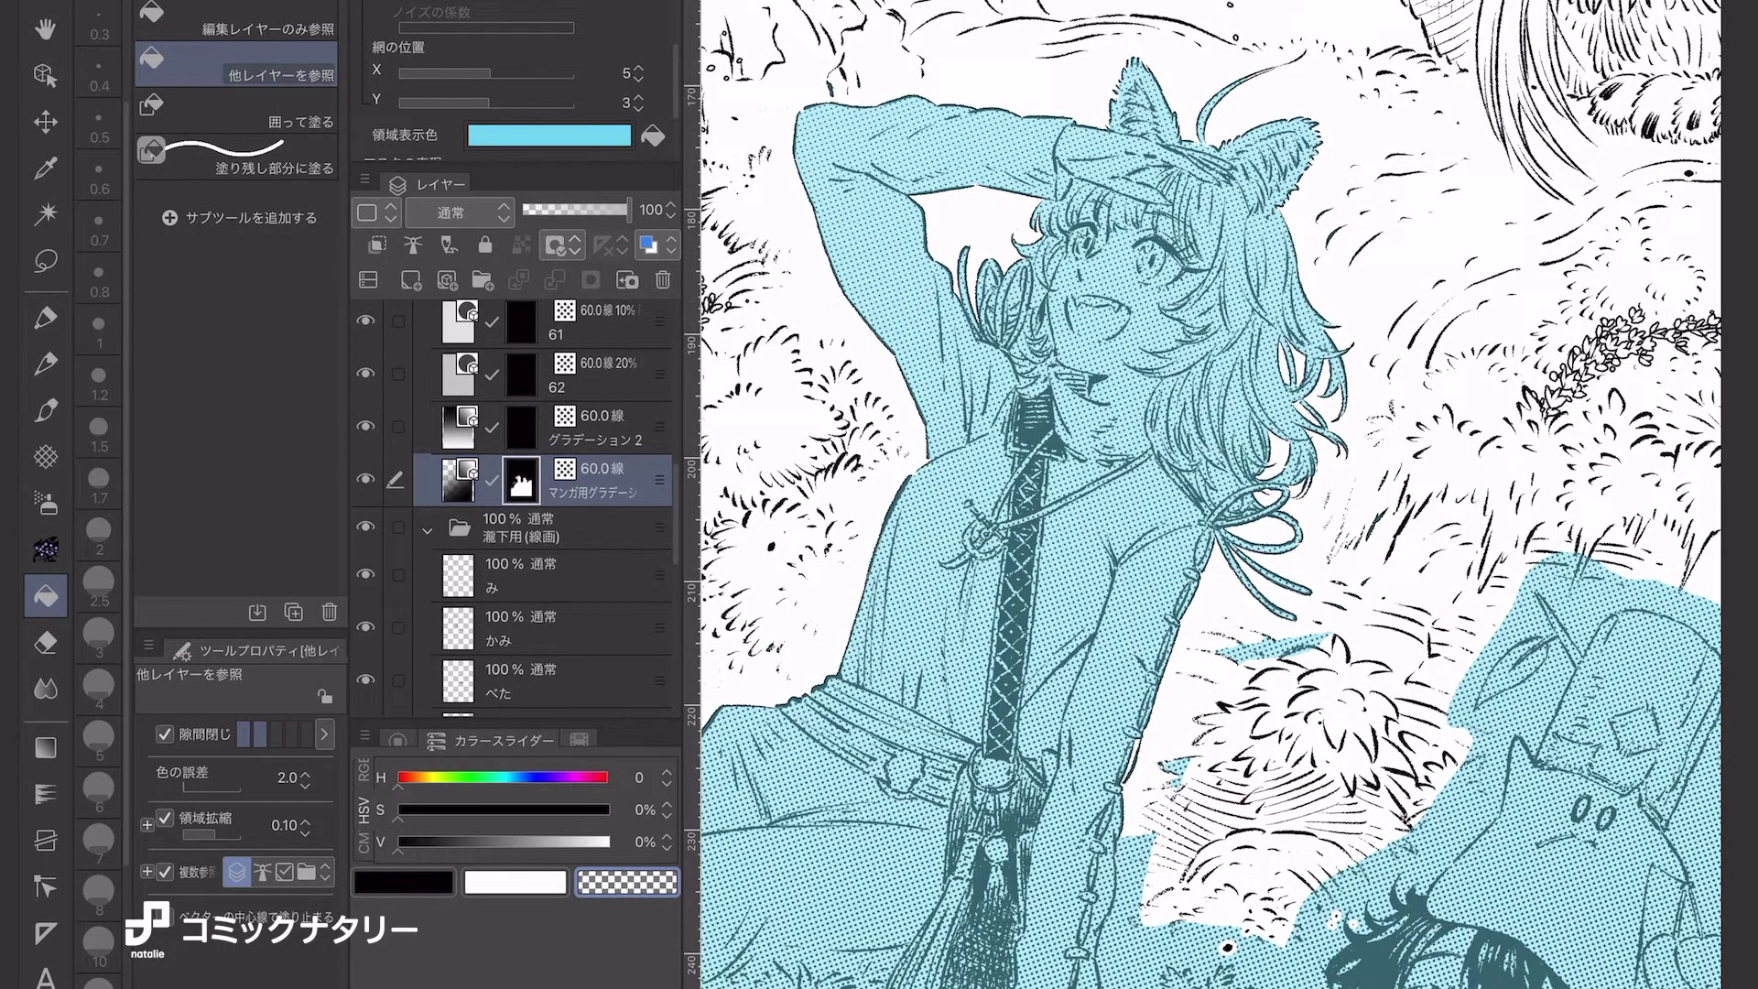
Draw a short black line beside the shoulder beneath the hair on the うしろ layer with the brush at size 0.6.
{"action": "scroll", "coordinate": [1209, 495], "scroll_direction": "up", "scroll_amount": 2}
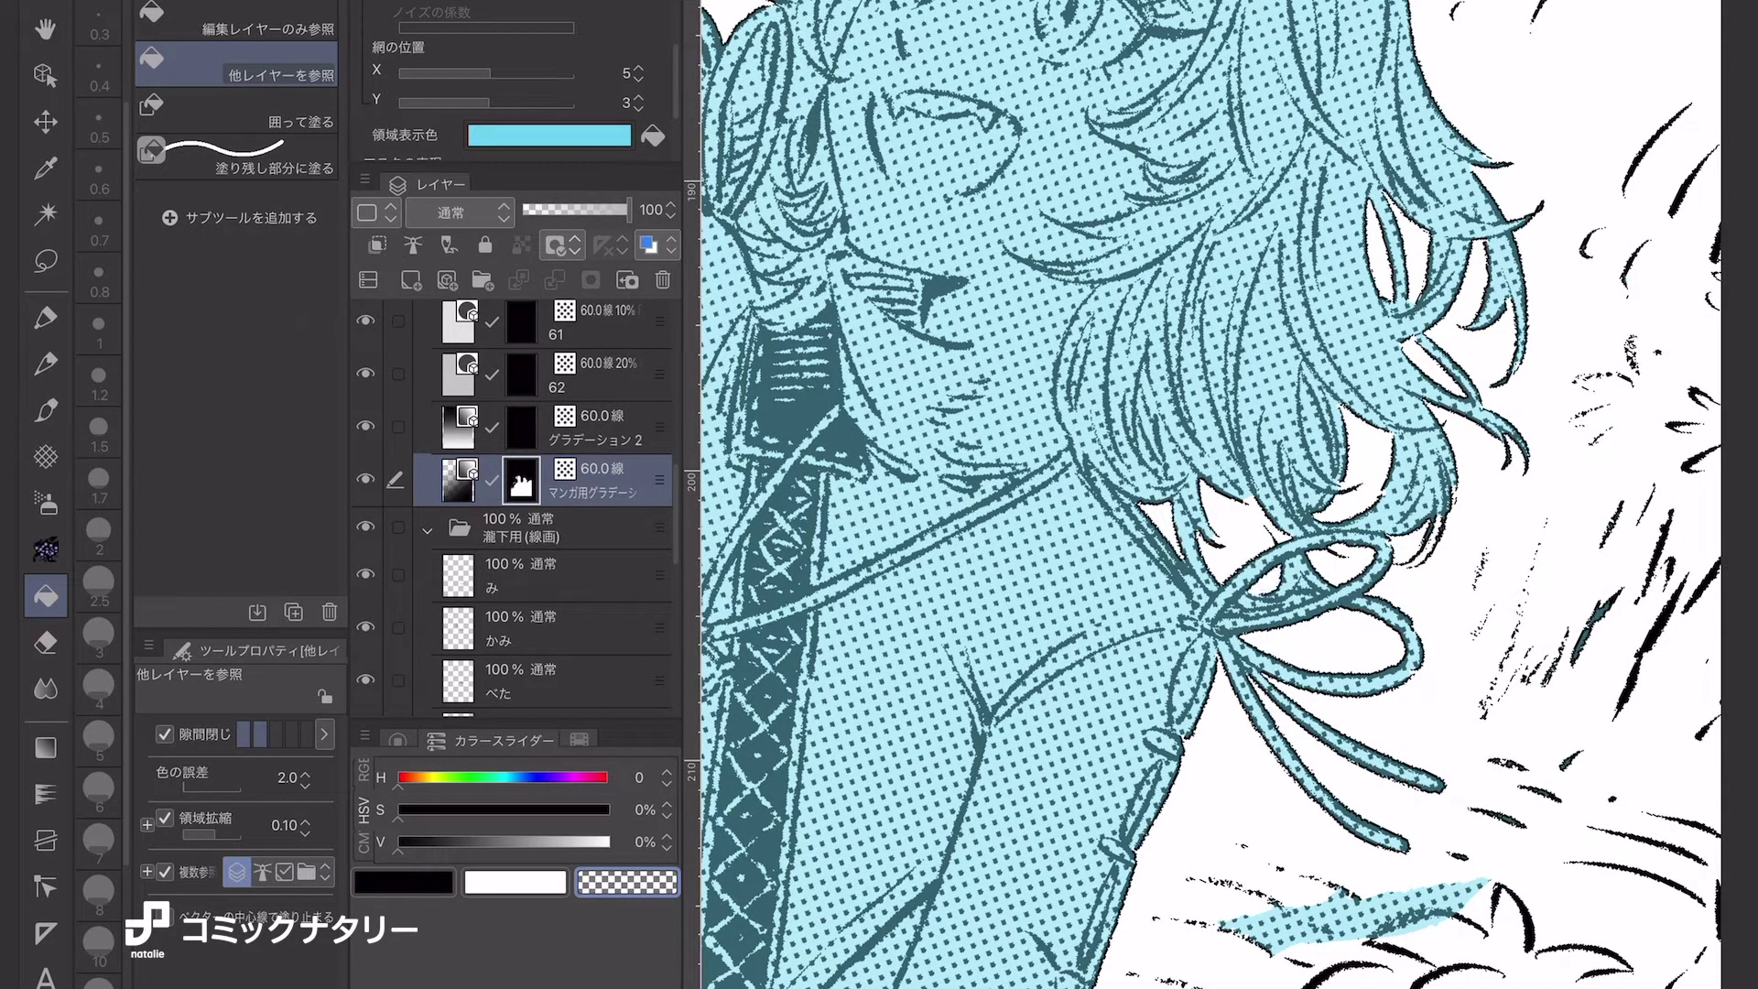
{"action": "key", "text": "b"}
{"action": "key", "text": "c"}
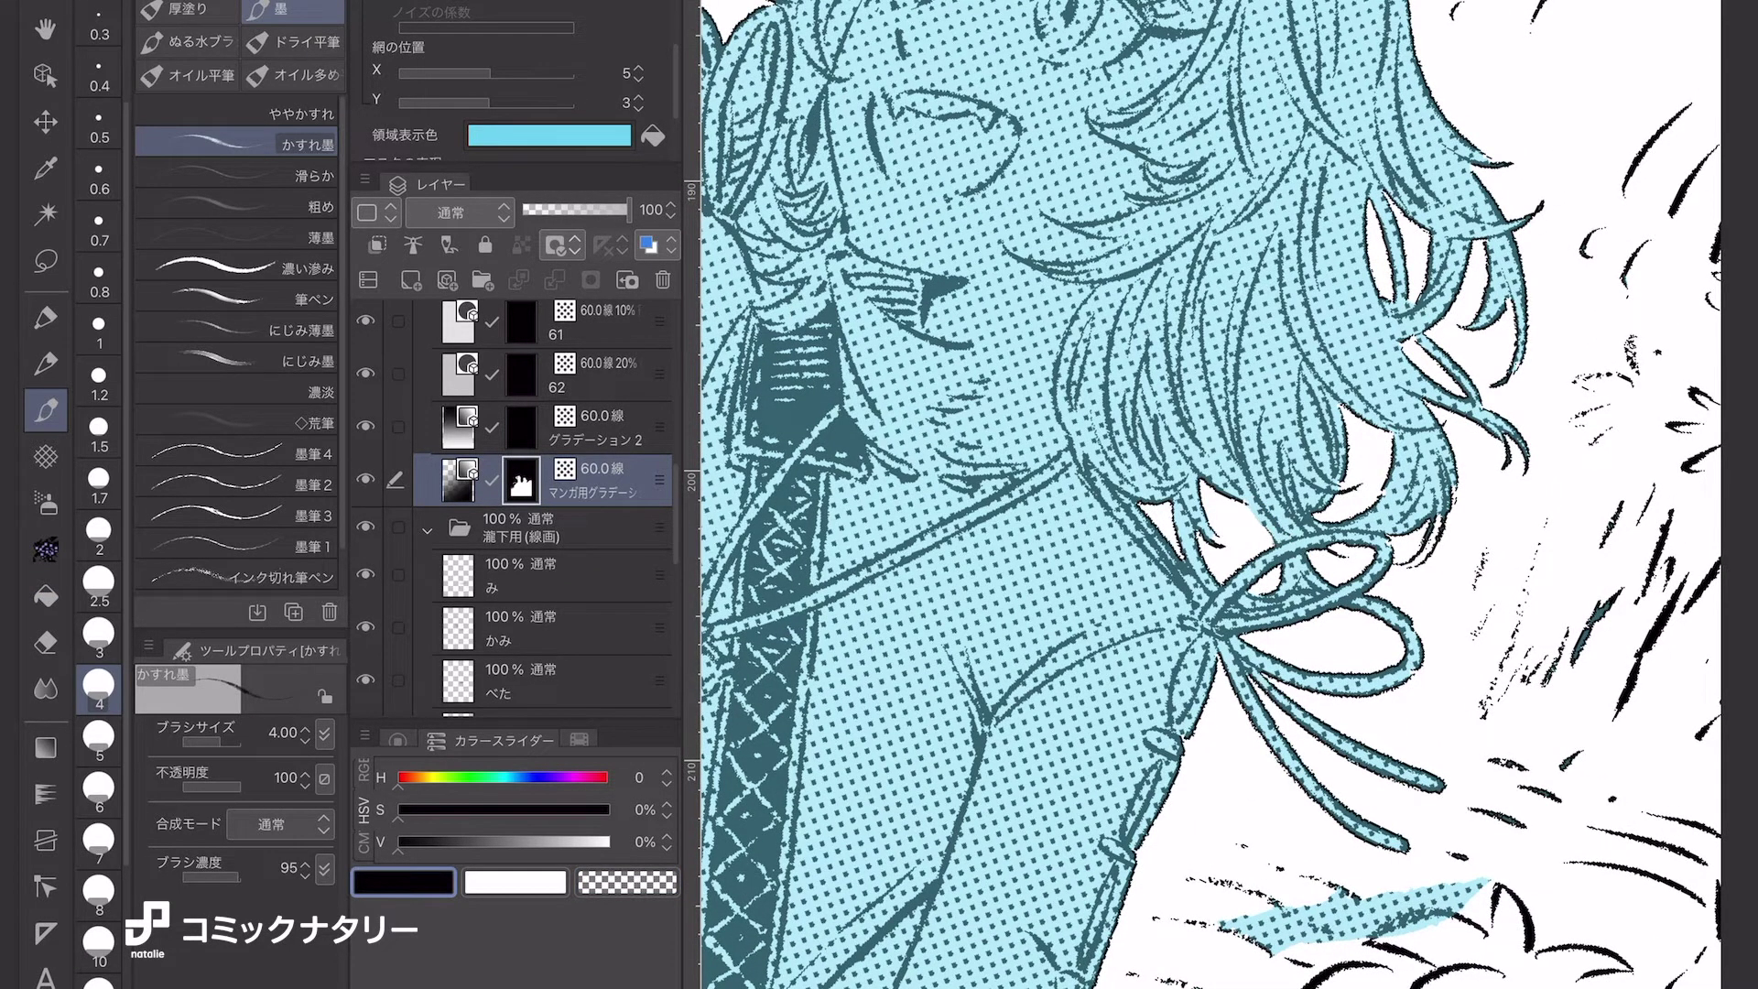
{"action": "scroll", "coordinate": [1209, 494], "scroll_direction": "down", "scroll_amount": 3}
{"action": "scroll", "coordinate": [513, 504], "scroll_direction": "down", "scroll_amount": 2}
{"action": "left_click", "coordinate": [540, 560]}
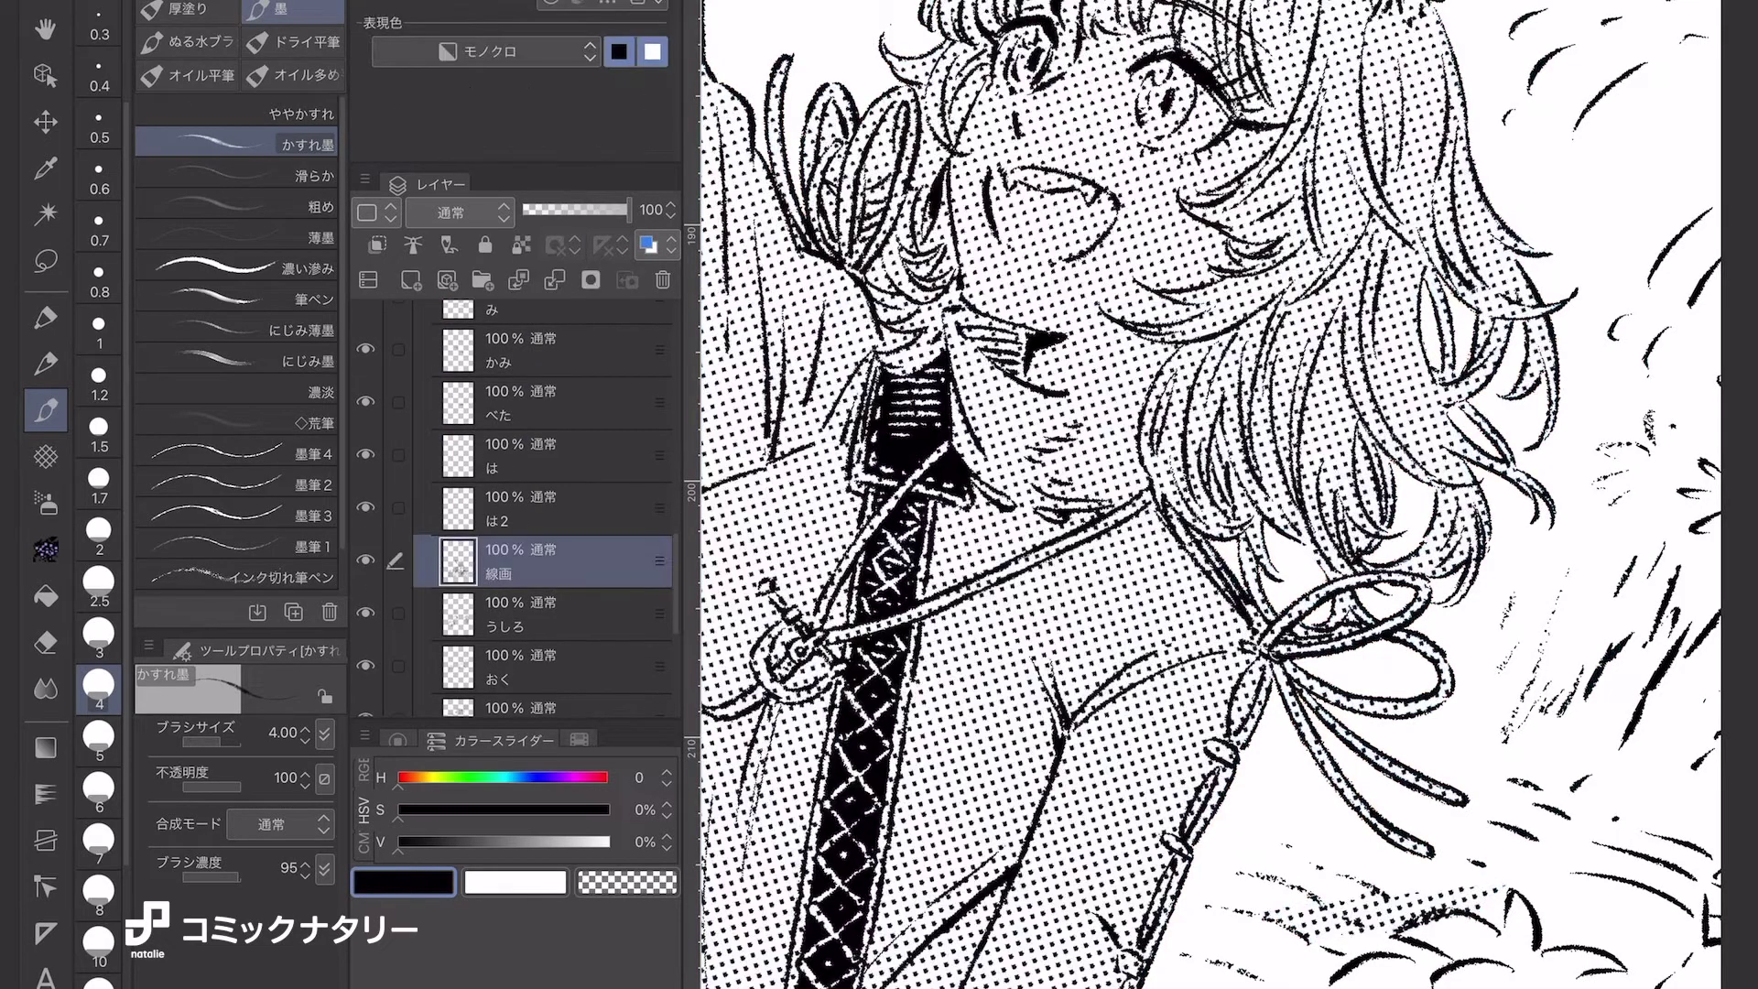
{"action": "left_click", "coordinate": [540, 614]}
{"action": "left_click", "coordinate": [99, 173]}
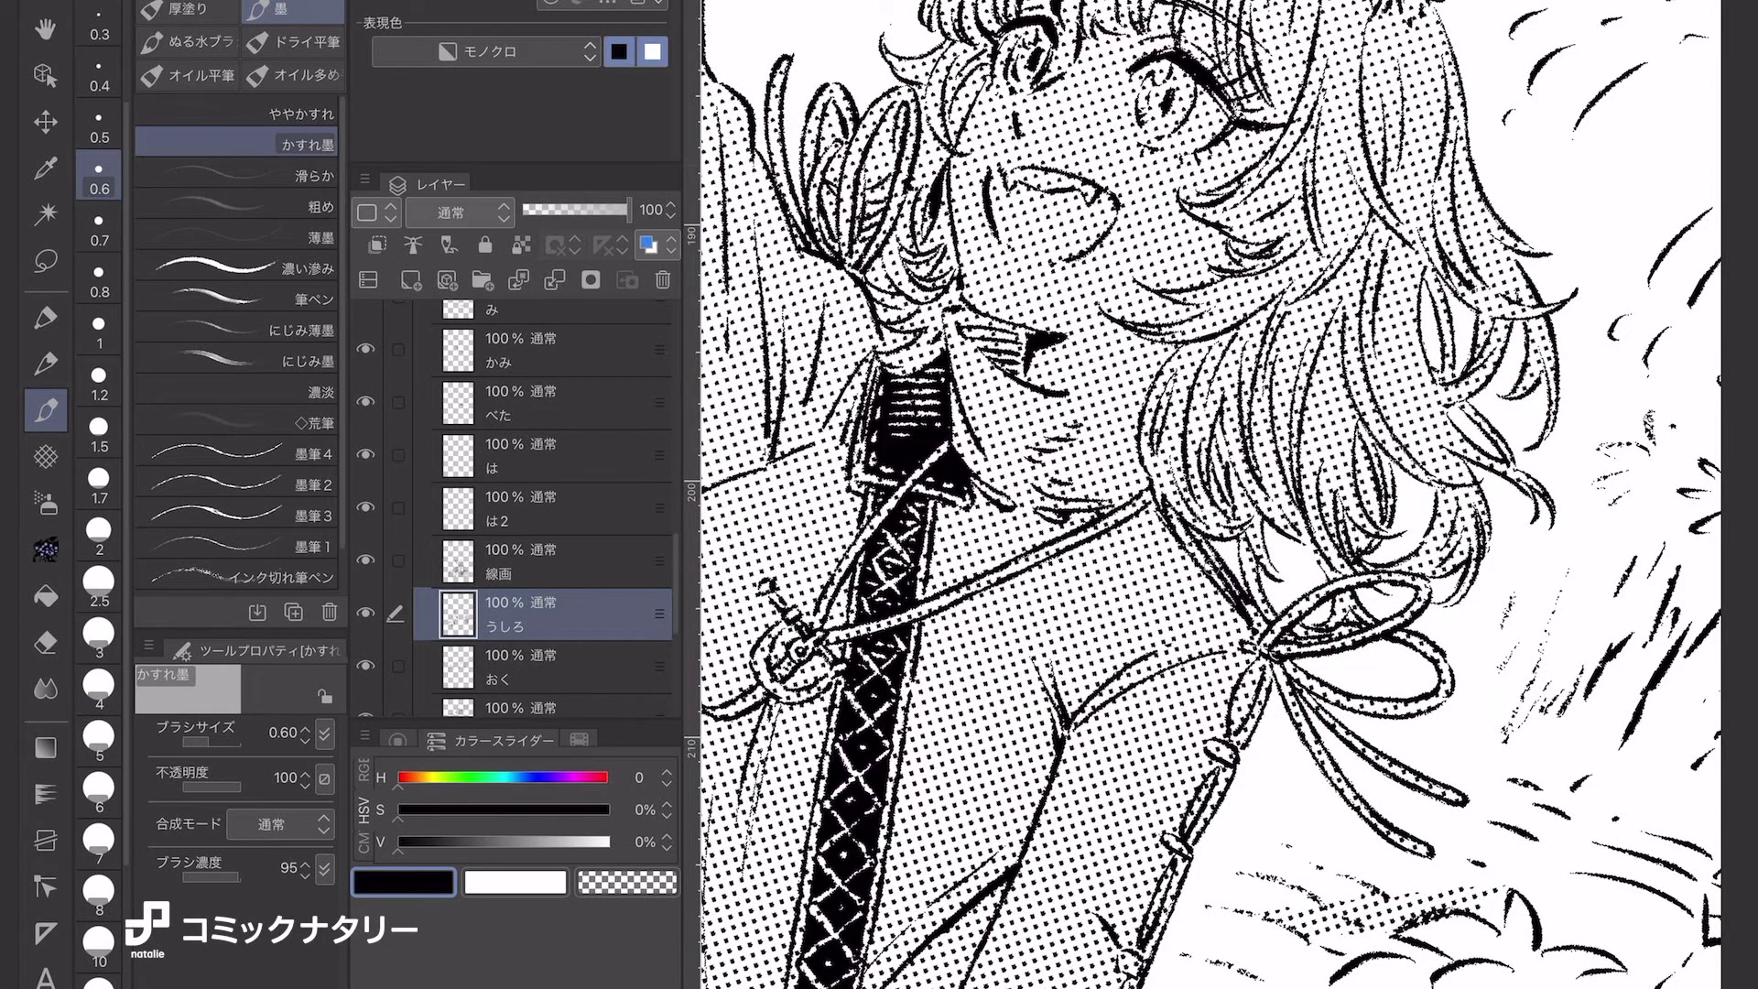
{"action": "left_click_drag", "start_coordinate": [1145, 513], "coordinate": [1211, 564]}
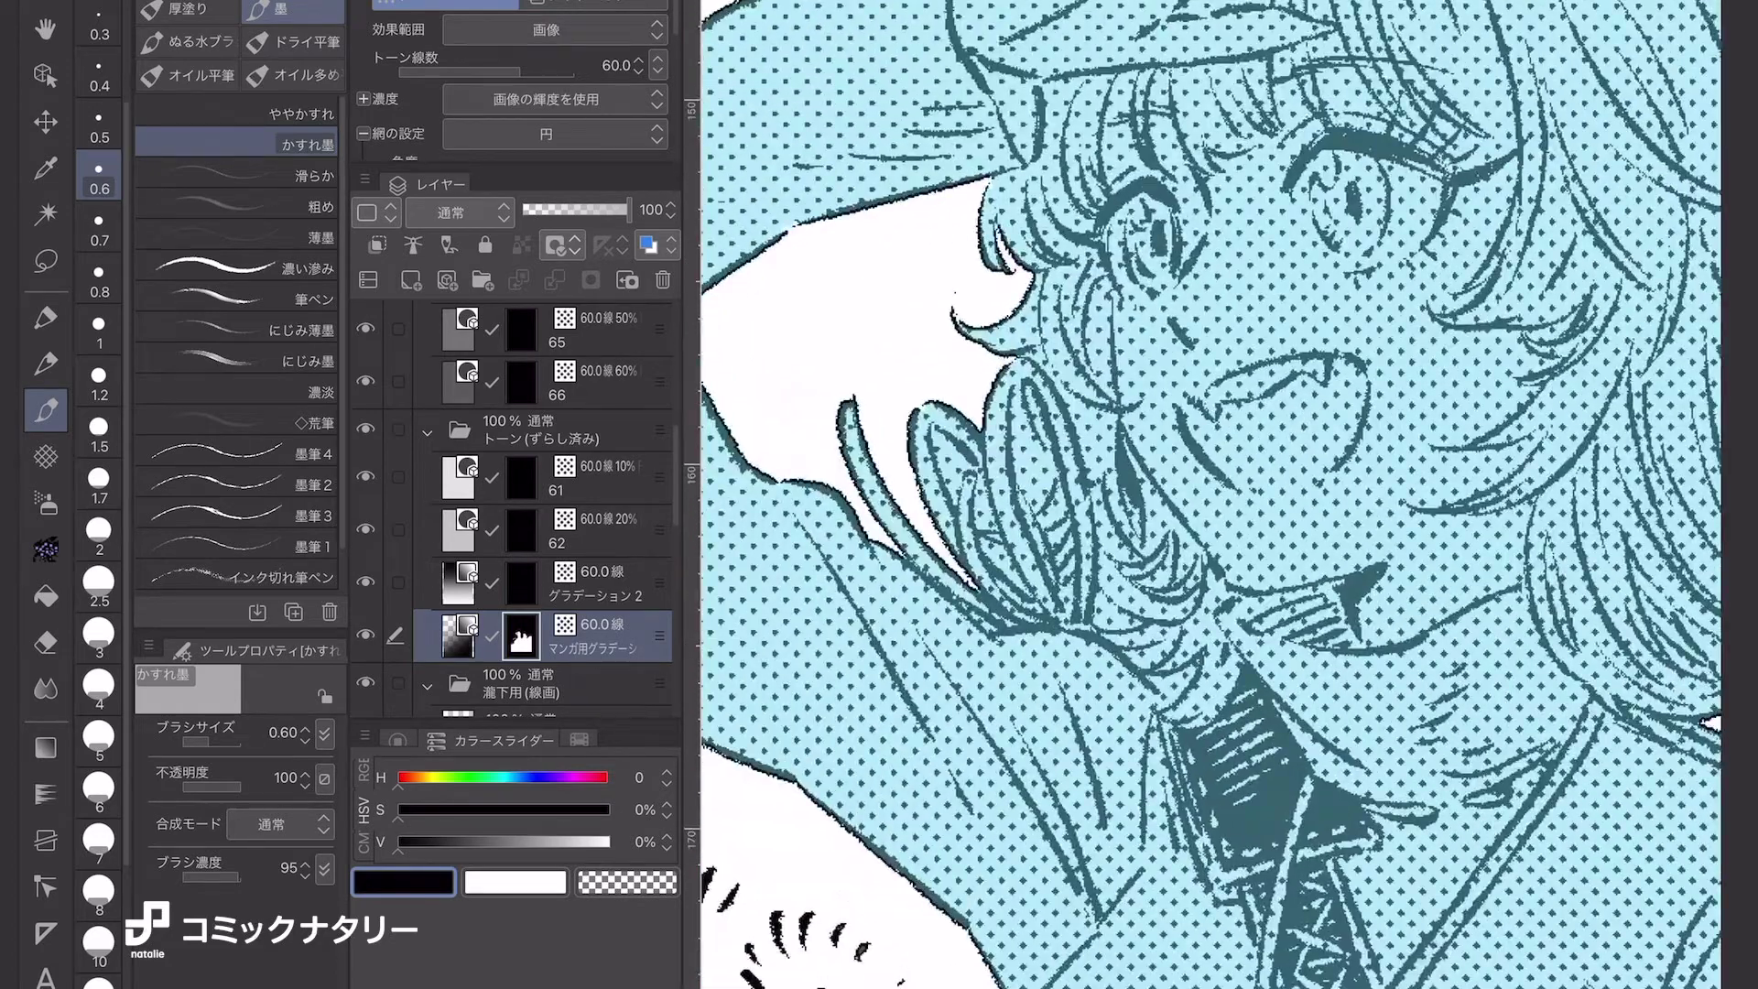
Erase the tone in the gap at the hair loops beneath the raised arm on the gradient tone mask.
{"action": "key", "text": "c"}
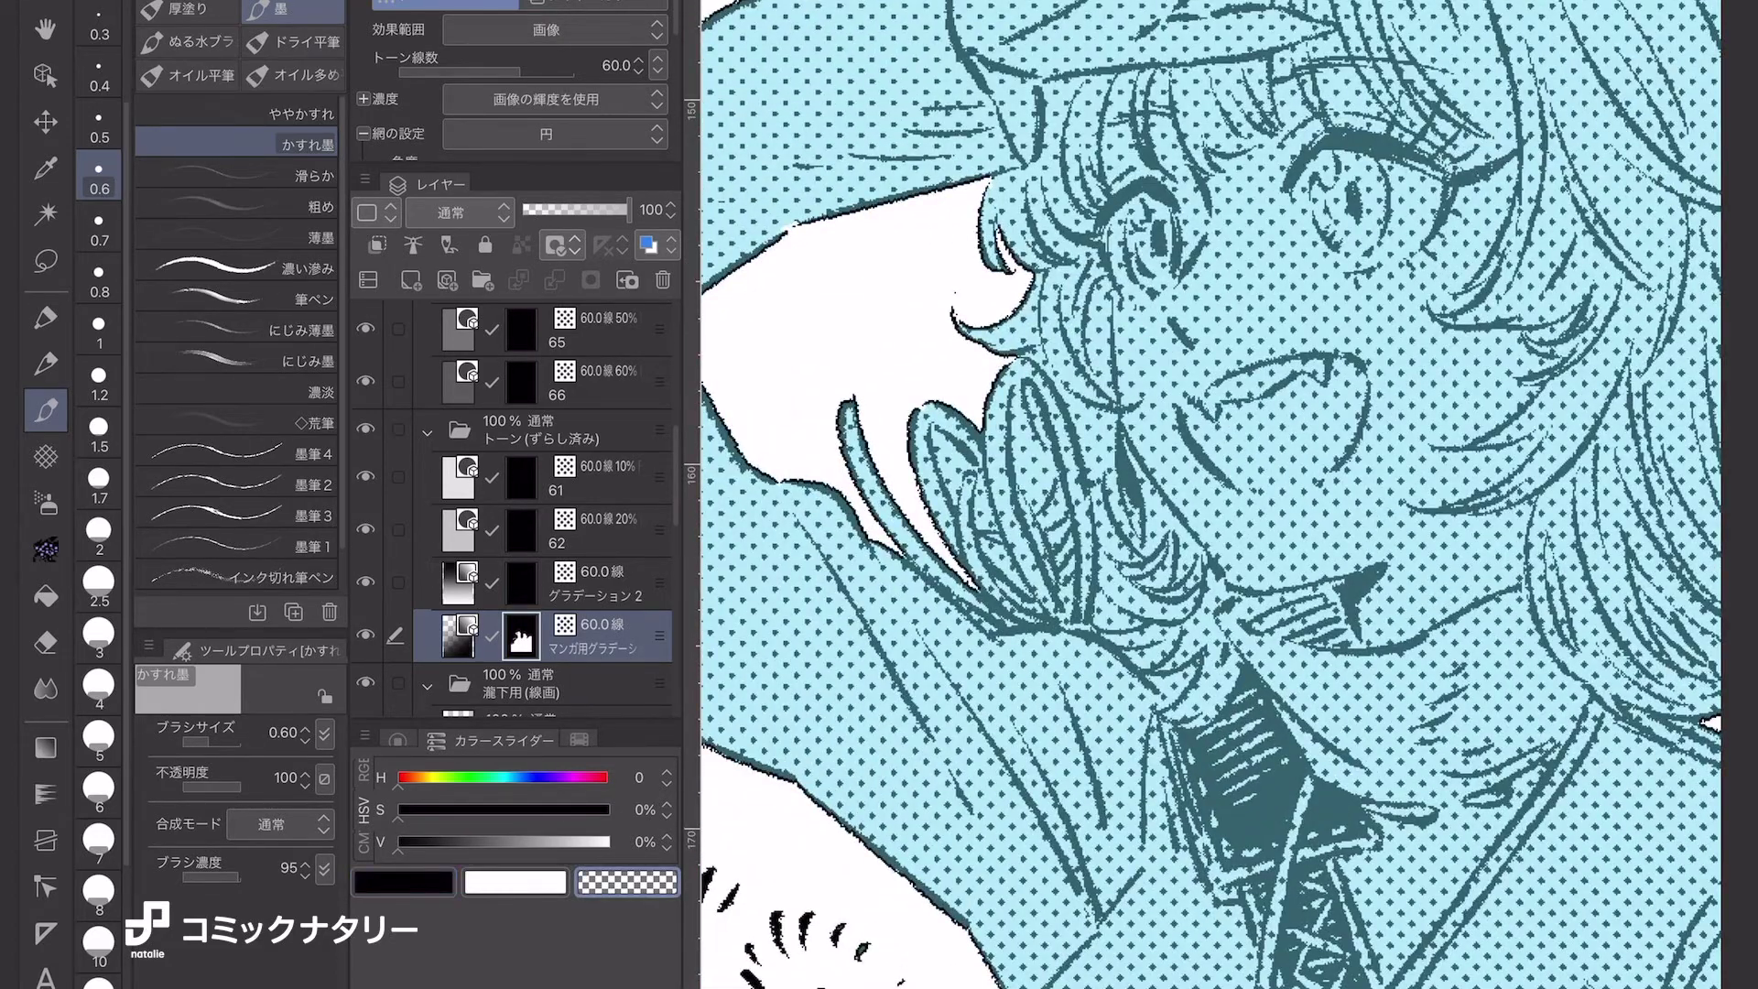
{"action": "left_click_drag", "start_coordinate": [1018, 390], "coordinate": [1044, 508]}
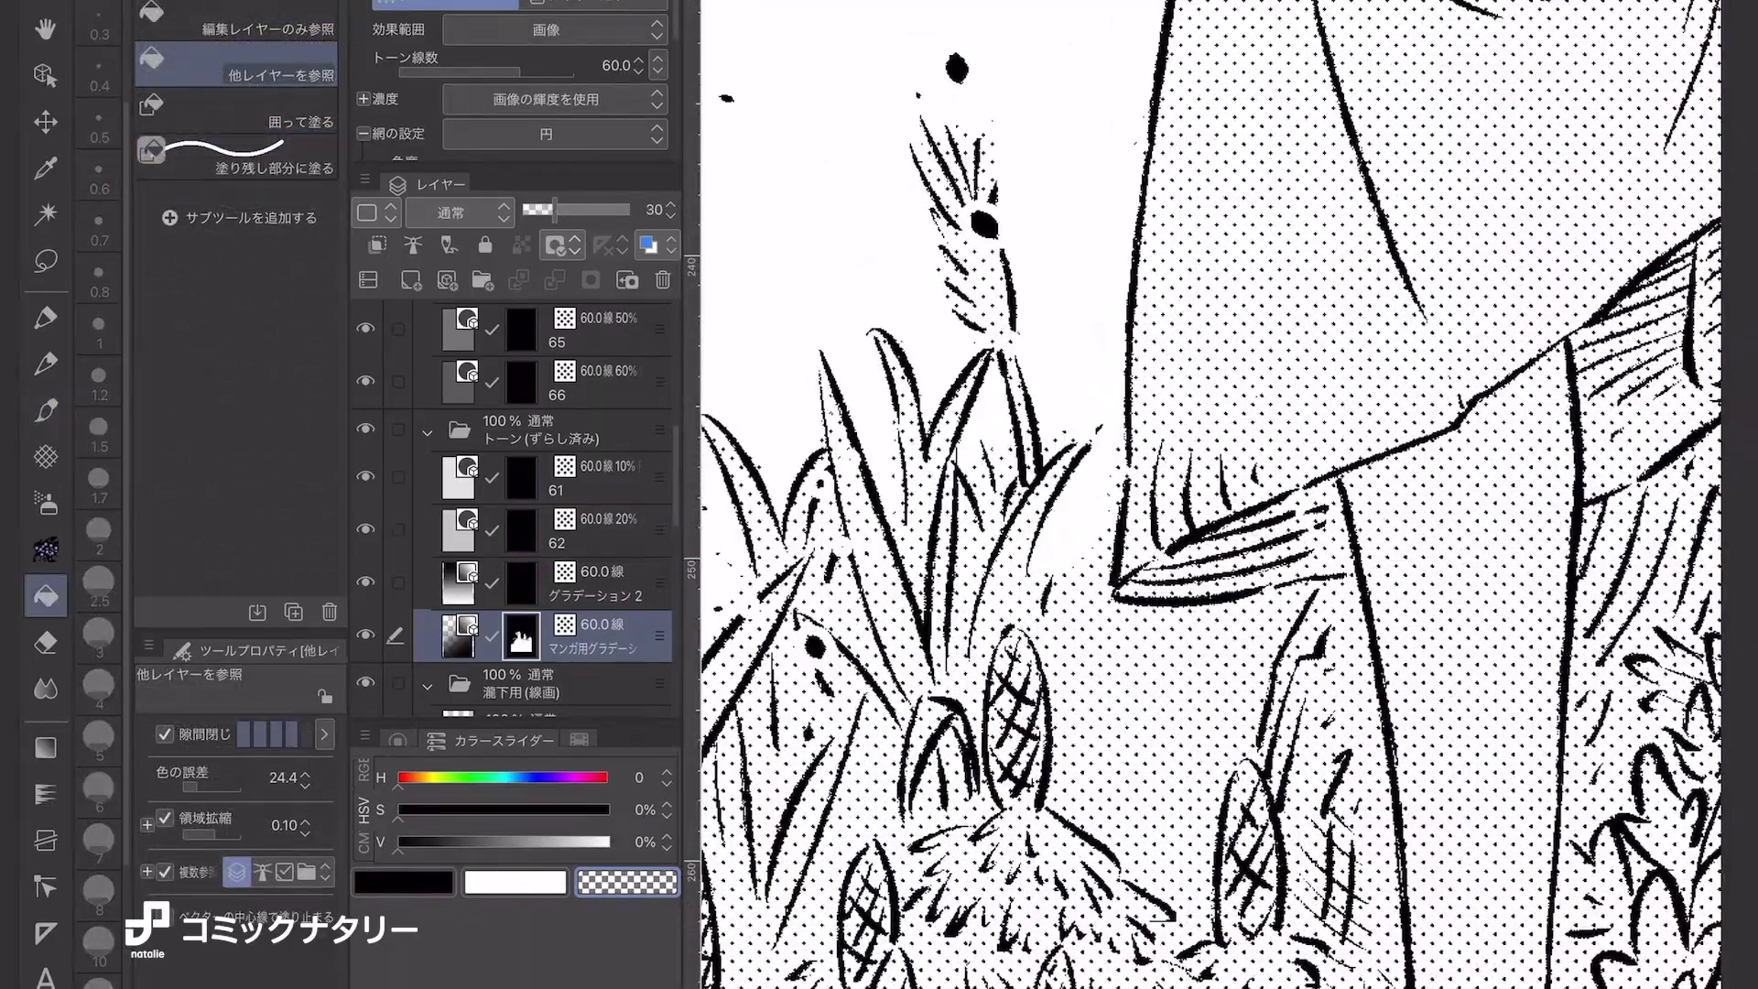
Lasso the water area beside the skirt, apply the manga gradient to it, and clear the selection.
{"action": "key", "text": "b"}
{"action": "key", "text": "c"}
{"action": "scroll", "coordinate": [1208, 494], "scroll_direction": "down", "scroll_amount": 5}
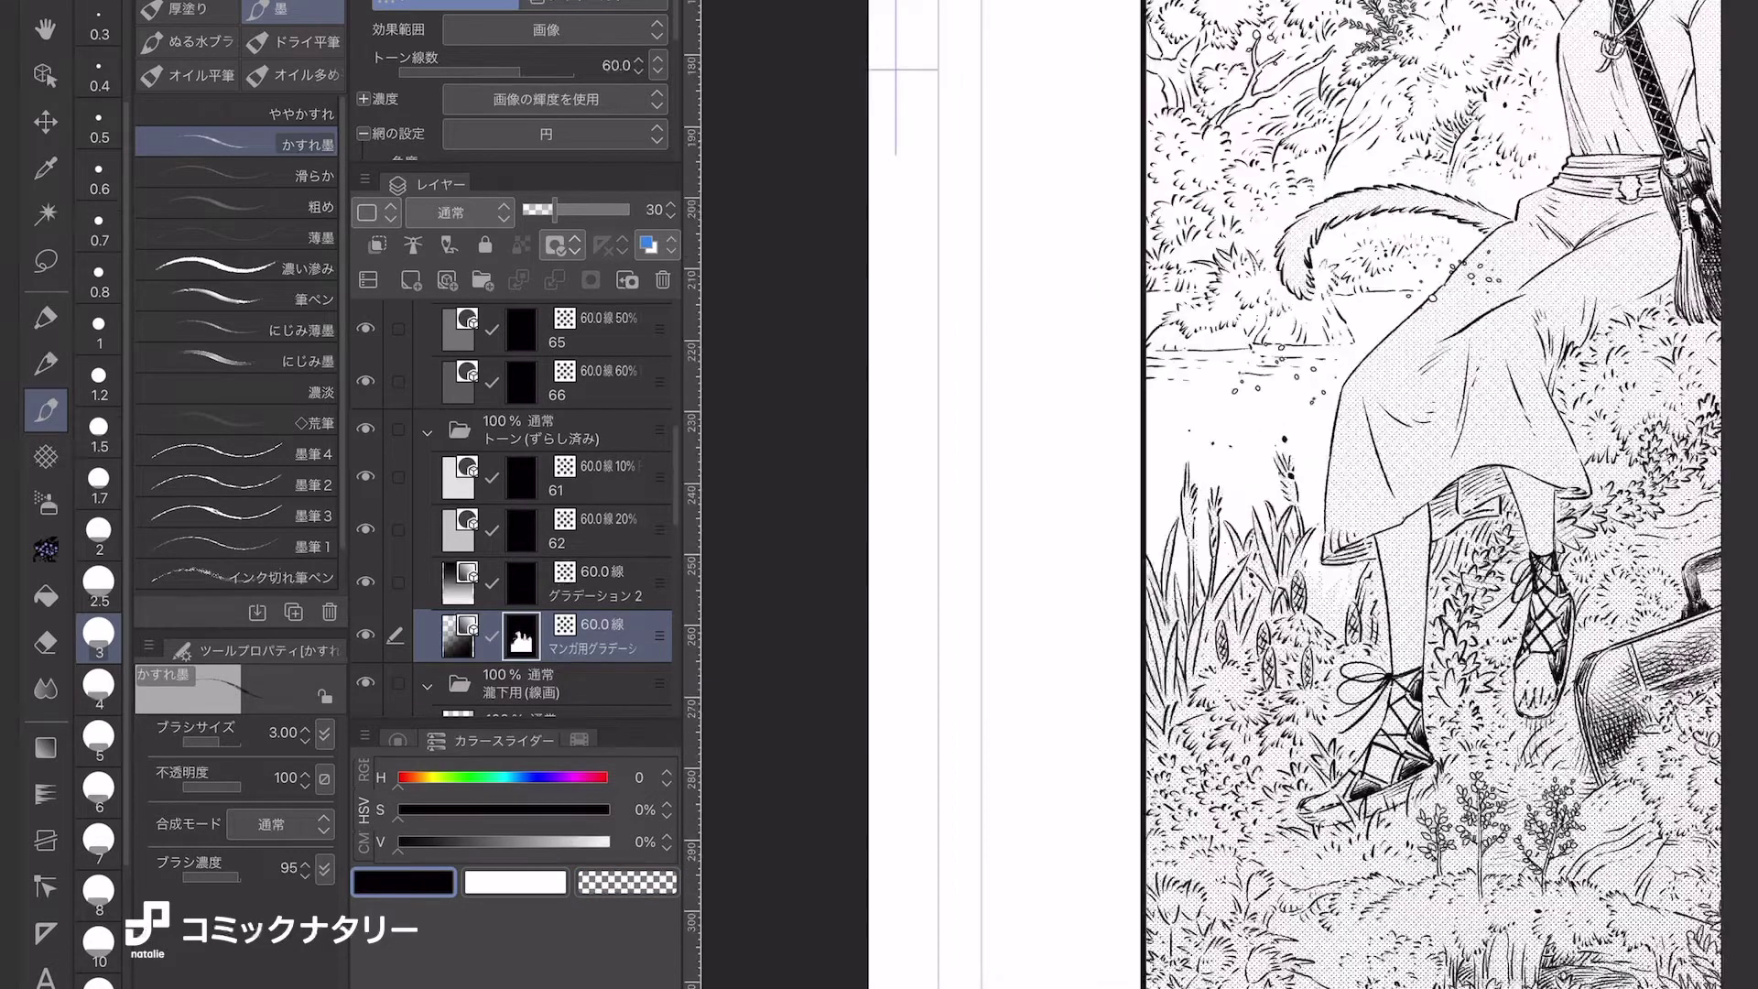
{"action": "key", "text": "l"}
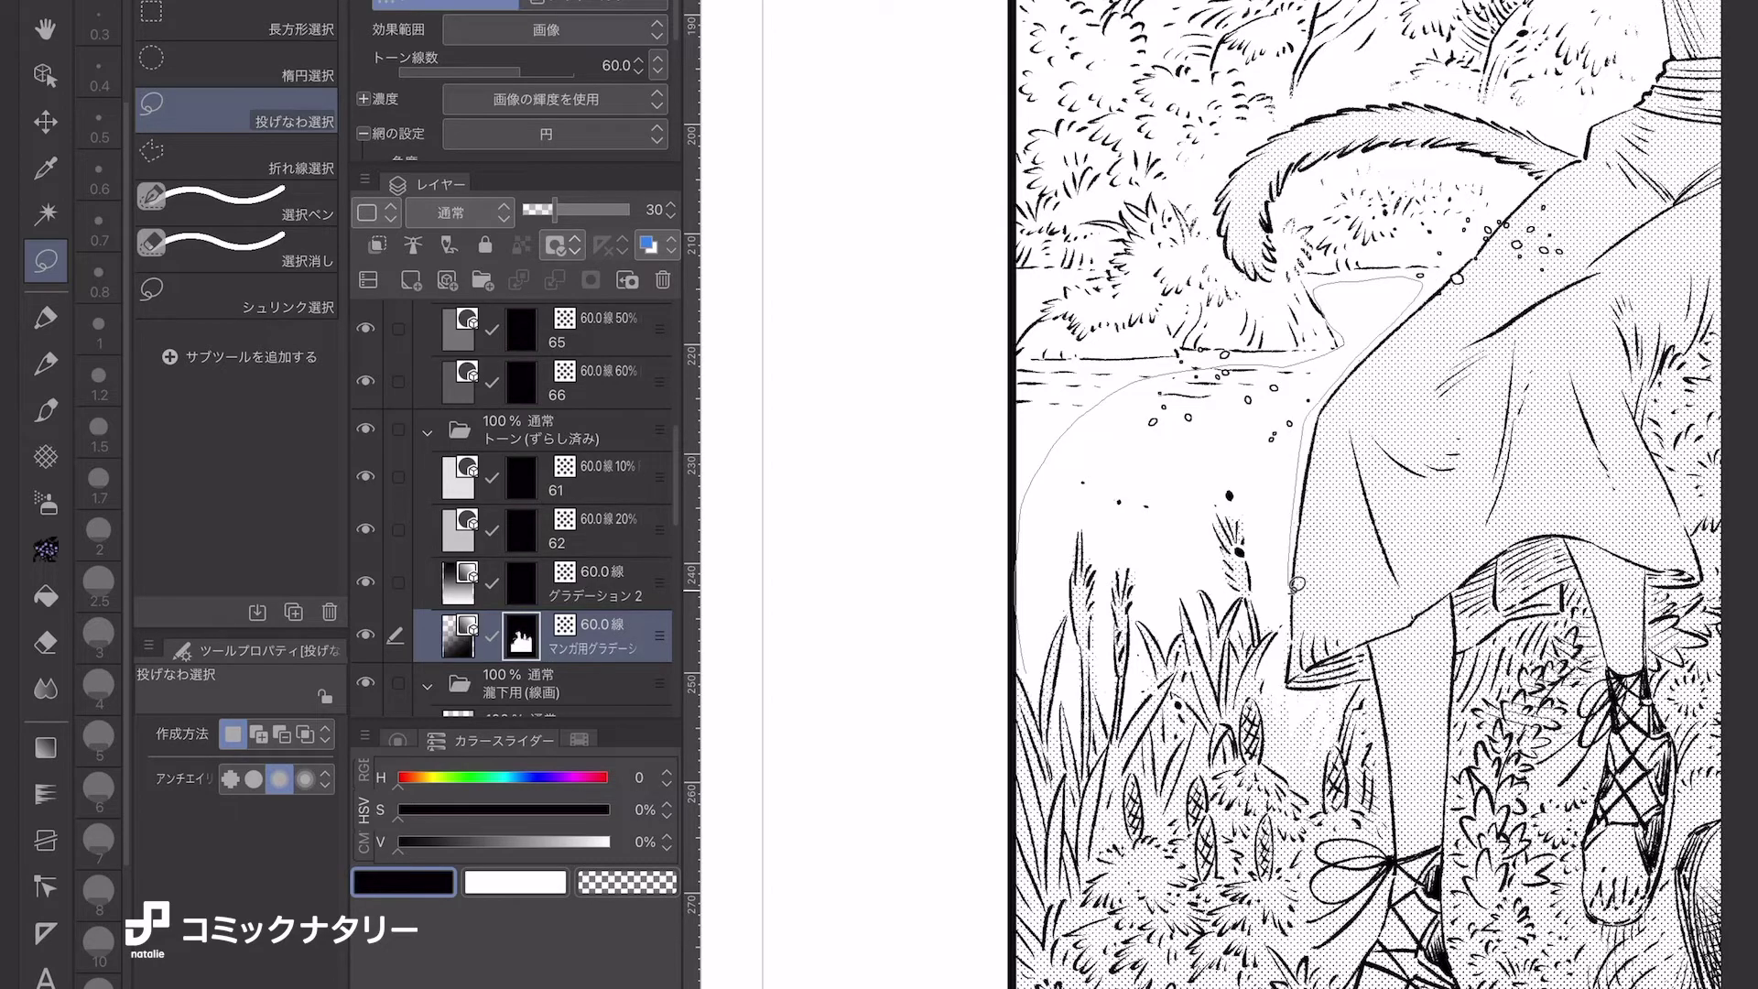
{"action": "left_click_drag", "start_coordinate": [1047, 647], "coordinate": [1043, 659]}
{"action": "scroll", "coordinate": [1043, 660], "scroll_direction": "down", "scroll_amount": 3}
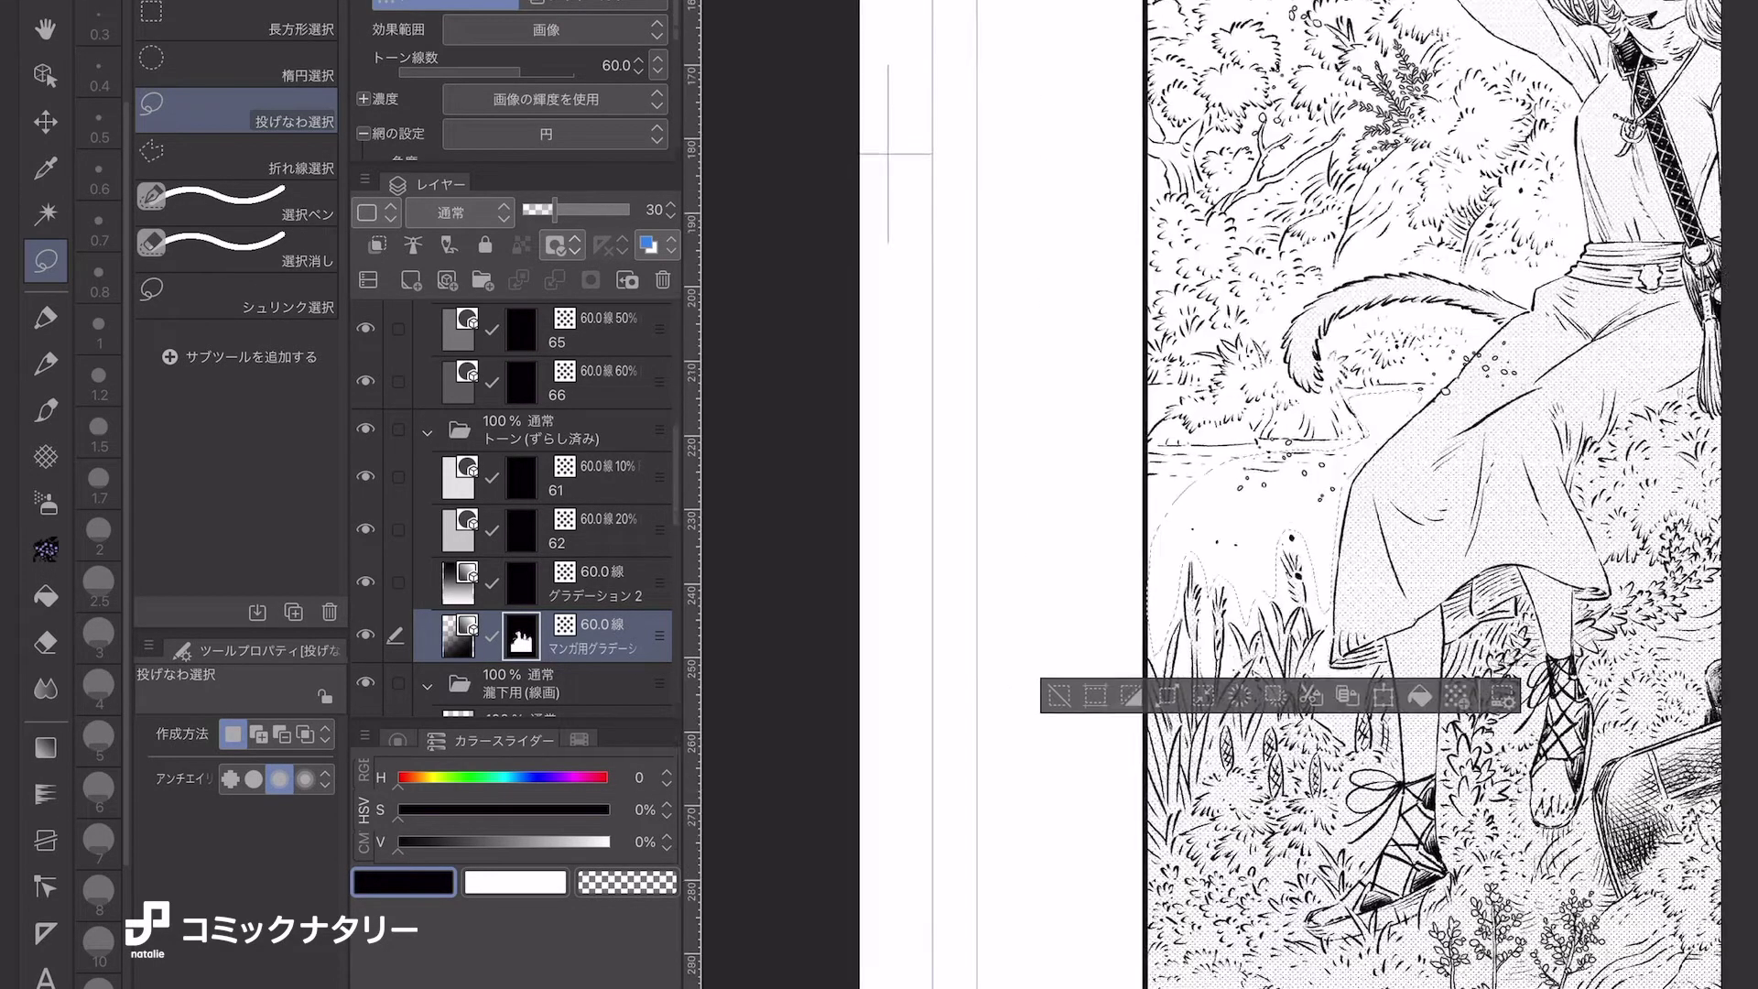
{"action": "scroll", "coordinate": [1044, 659], "scroll_direction": "right", "scroll_amount": 2}
{"action": "key", "text": "g"}
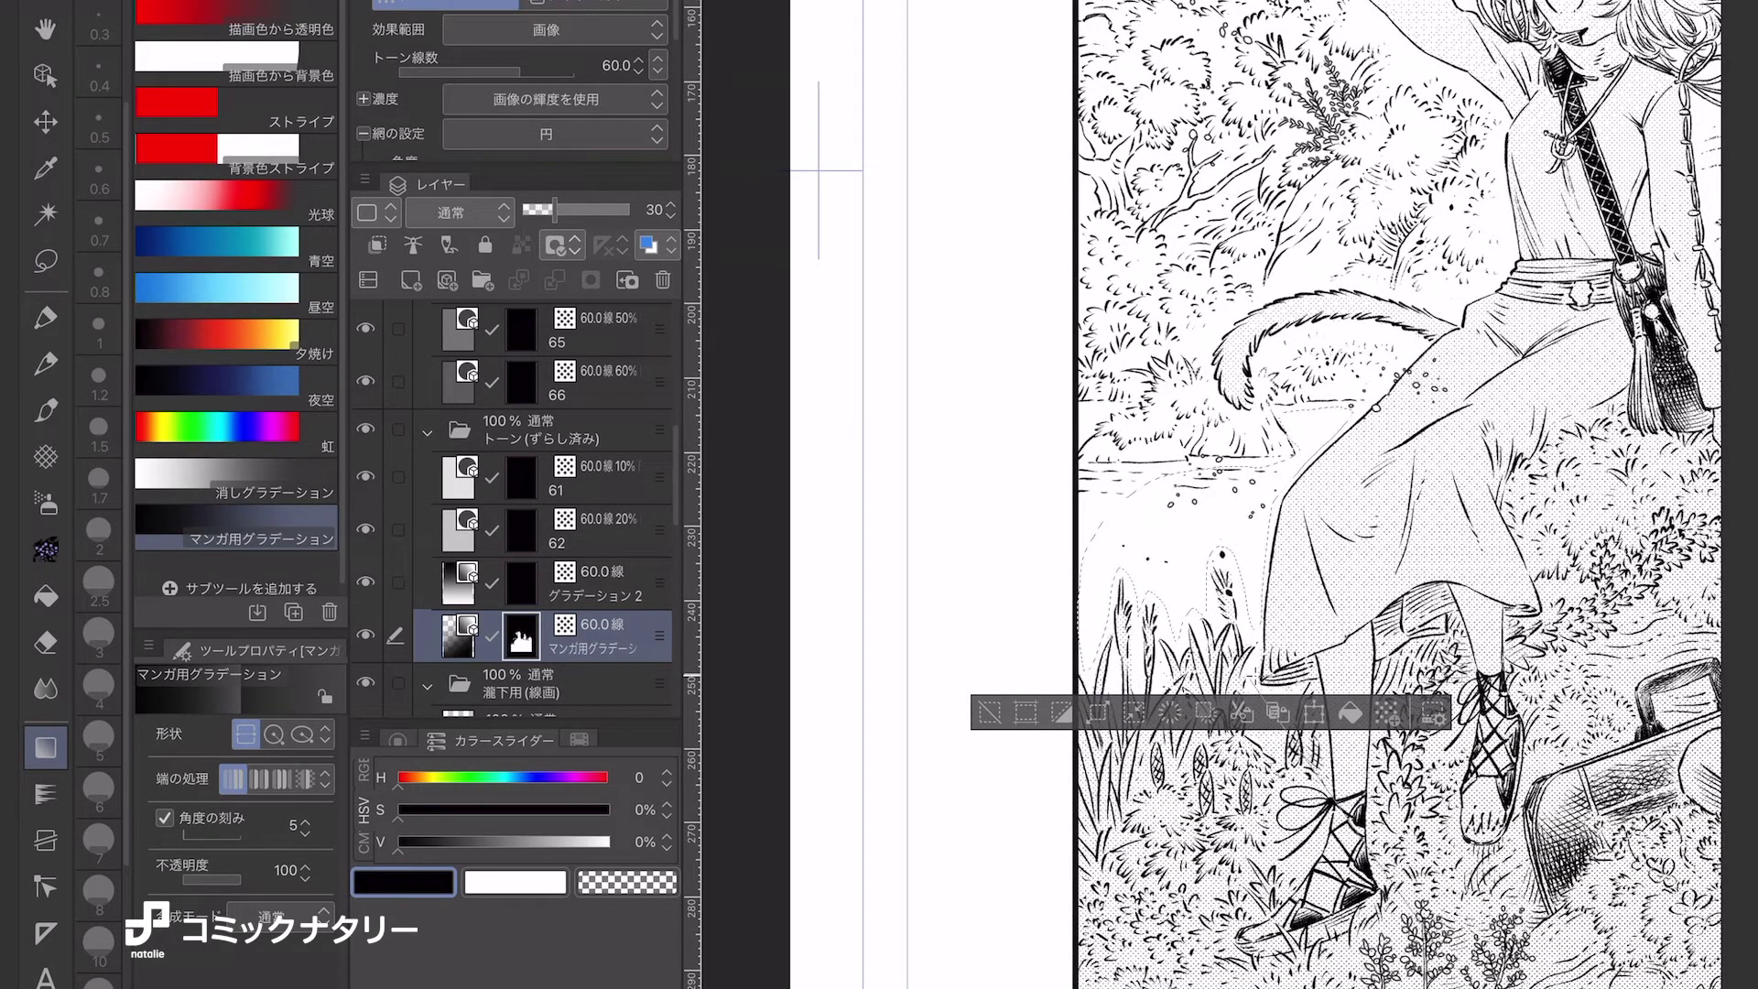
{"action": "left_click_drag", "start_coordinate": [1145, 659], "coordinate": [1218, 476]}
{"action": "key", "text": "ctrl+d"}
Paint the new gradient tone into the gaps around and between the tall reeds with the size 3 brush.
{"action": "scroll", "coordinate": [1255, 495], "scroll_direction": "down", "scroll_amount": 5}
{"action": "scroll", "coordinate": [1254, 495], "scroll_direction": "up", "scroll_amount": 8}
{"action": "key", "text": "b"}
{"action": "scroll", "coordinate": [1245, 495], "scroll_direction": "up", "scroll_amount": 2}
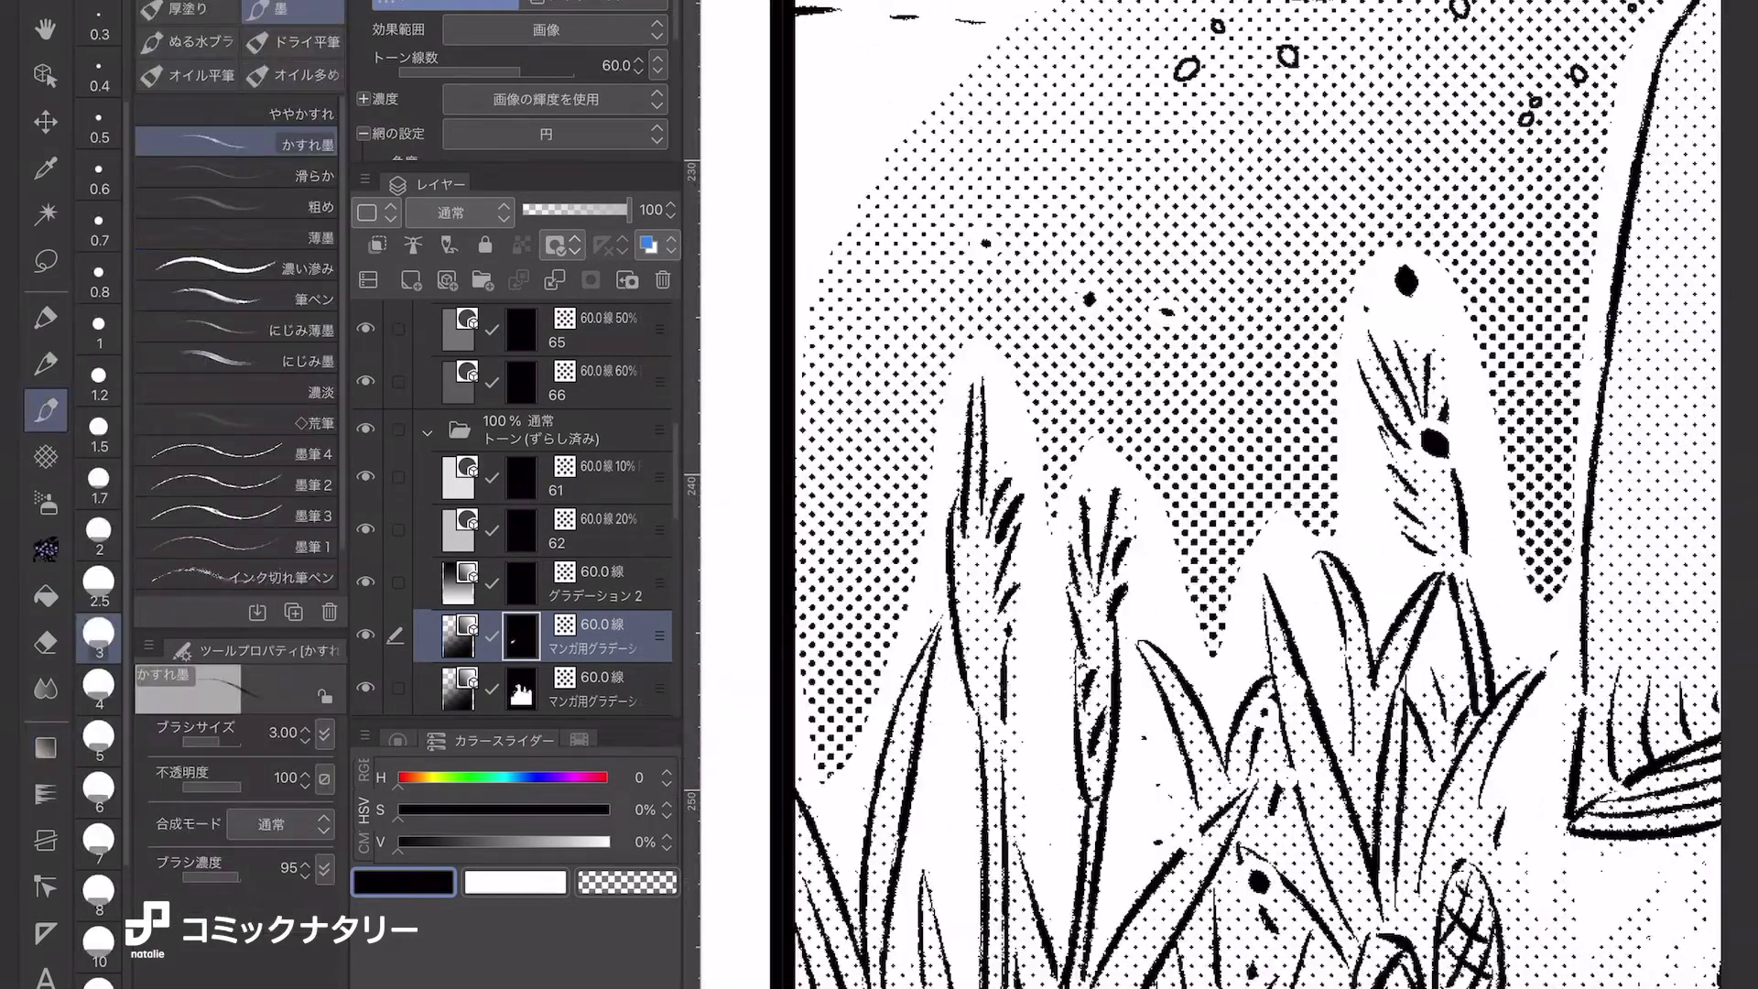
{"action": "left_click_drag", "start_coordinate": [856, 715], "coordinate": [929, 879]}
{"action": "mouse_move", "coordinate": [906, 971]}
{"action": "left_mouse_down"}
{"action": "mouse_move", "coordinate": [957, 724]}
{"action": "mouse_move", "coordinate": [948, 632]}
{"action": "left_mouse_up"}
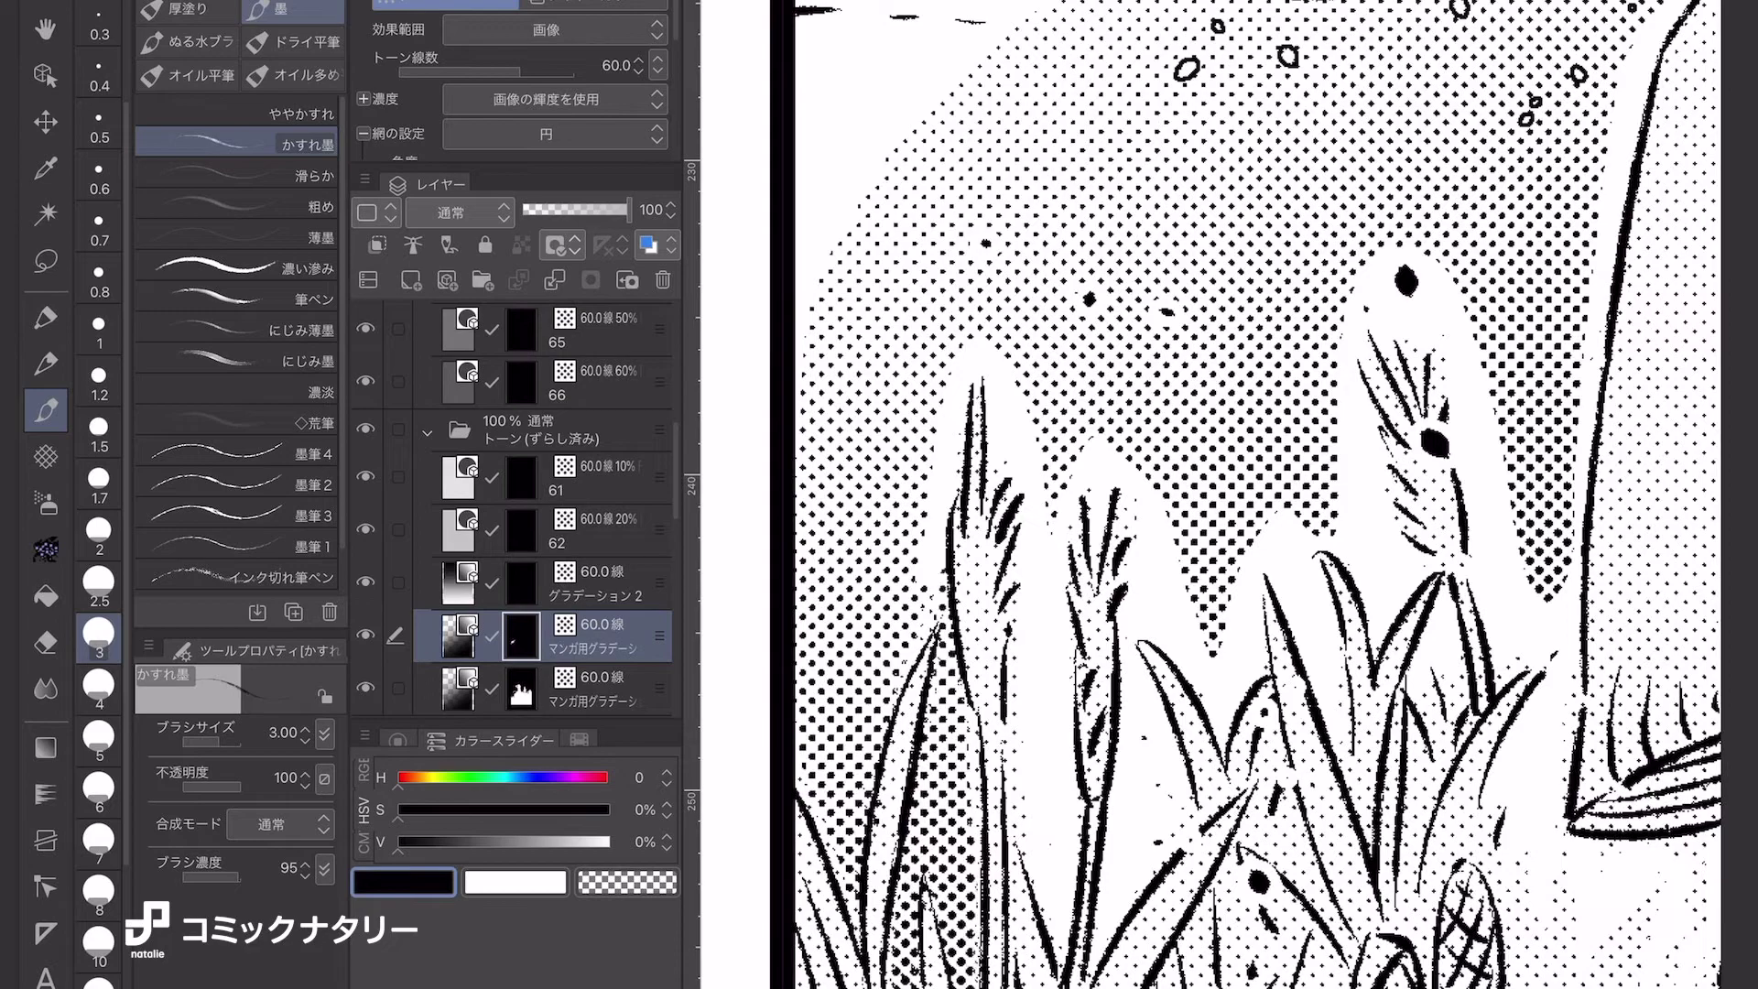
{"action": "mouse_move", "coordinate": [1035, 554]}
{"action": "left_mouse_down"}
{"action": "mouse_move", "coordinate": [1053, 907]}
{"action": "mouse_move", "coordinate": [1076, 833]}
{"action": "left_mouse_up"}
{"action": "left_click_drag", "start_coordinate": [1122, 924], "coordinate": [1154, 715]}
{"action": "mouse_move", "coordinate": [1136, 540]}
{"action": "left_mouse_down"}
{"action": "mouse_move", "coordinate": [1135, 705]}
{"action": "mouse_move", "coordinate": [1191, 700]}
{"action": "left_mouse_up"}
{"action": "left_click_drag", "start_coordinate": [1218, 737], "coordinate": [1240, 586]}
{"action": "left_click_drag", "start_coordinate": [1264, 513], "coordinate": [1332, 714]}
{"action": "left_click_drag", "start_coordinate": [1346, 421], "coordinate": [1392, 586]}
{"action": "left_click_drag", "start_coordinate": [1369, 549], "coordinate": [1460, 683]}
Extend the water tone around the reed heads and down toward the skirt hem.
{"action": "scroll", "coordinate": [1208, 494], "scroll_direction": "down", "scroll_amount": 3}
{"action": "scroll", "coordinate": [1208, 495], "scroll_direction": "up", "scroll_amount": 3}
{"action": "mouse_move", "coordinate": [1066, 370]}
{"action": "left_mouse_down"}
{"action": "mouse_move", "coordinate": [1140, 366]}
{"action": "mouse_move", "coordinate": [1117, 678]}
{"action": "mouse_move", "coordinate": [1090, 709]}
{"action": "left_mouse_up"}
{"action": "left_click_drag", "start_coordinate": [1286, 394], "coordinate": [1250, 518]}
{"action": "mouse_move", "coordinate": [1118, 714]}
{"action": "left_mouse_down"}
{"action": "mouse_move", "coordinate": [1053, 820]}
{"action": "mouse_move", "coordinate": [1053, 879]}
{"action": "left_mouse_up"}
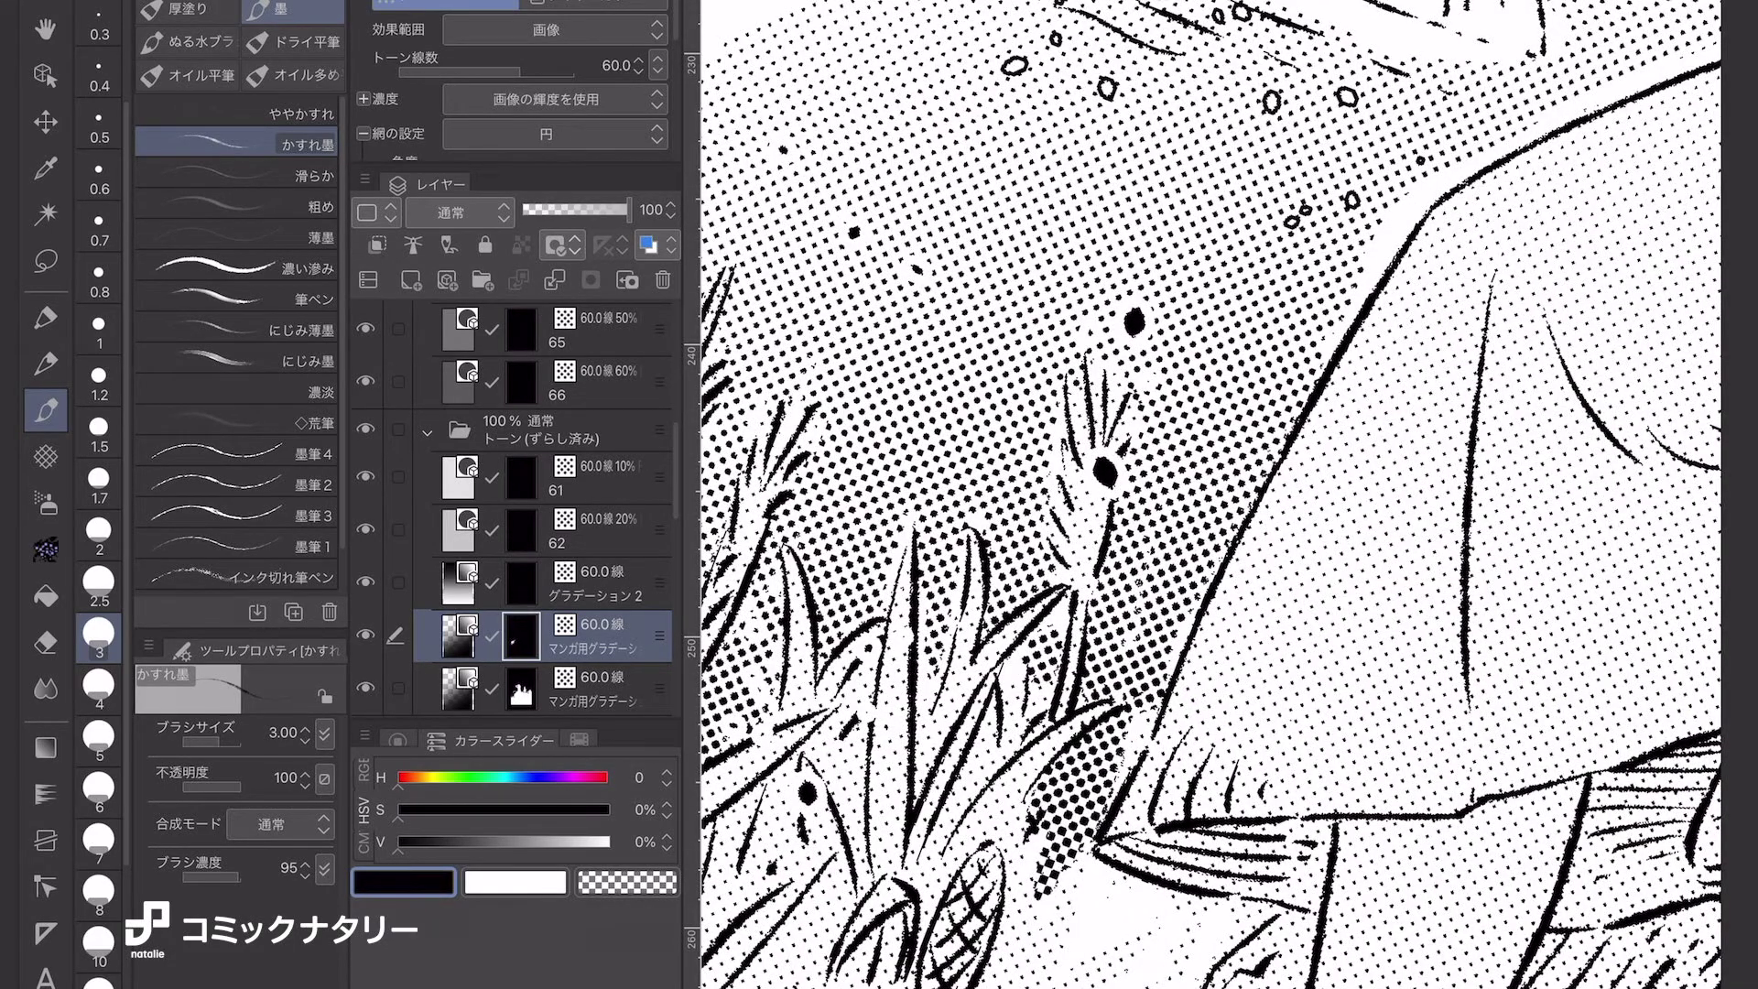
Fill the blank gap beneath the skirt hem with the gradient tone, referring to other layers.
{"action": "key", "text": "g"}
{"action": "left_click", "coordinate": [1081, 924]}
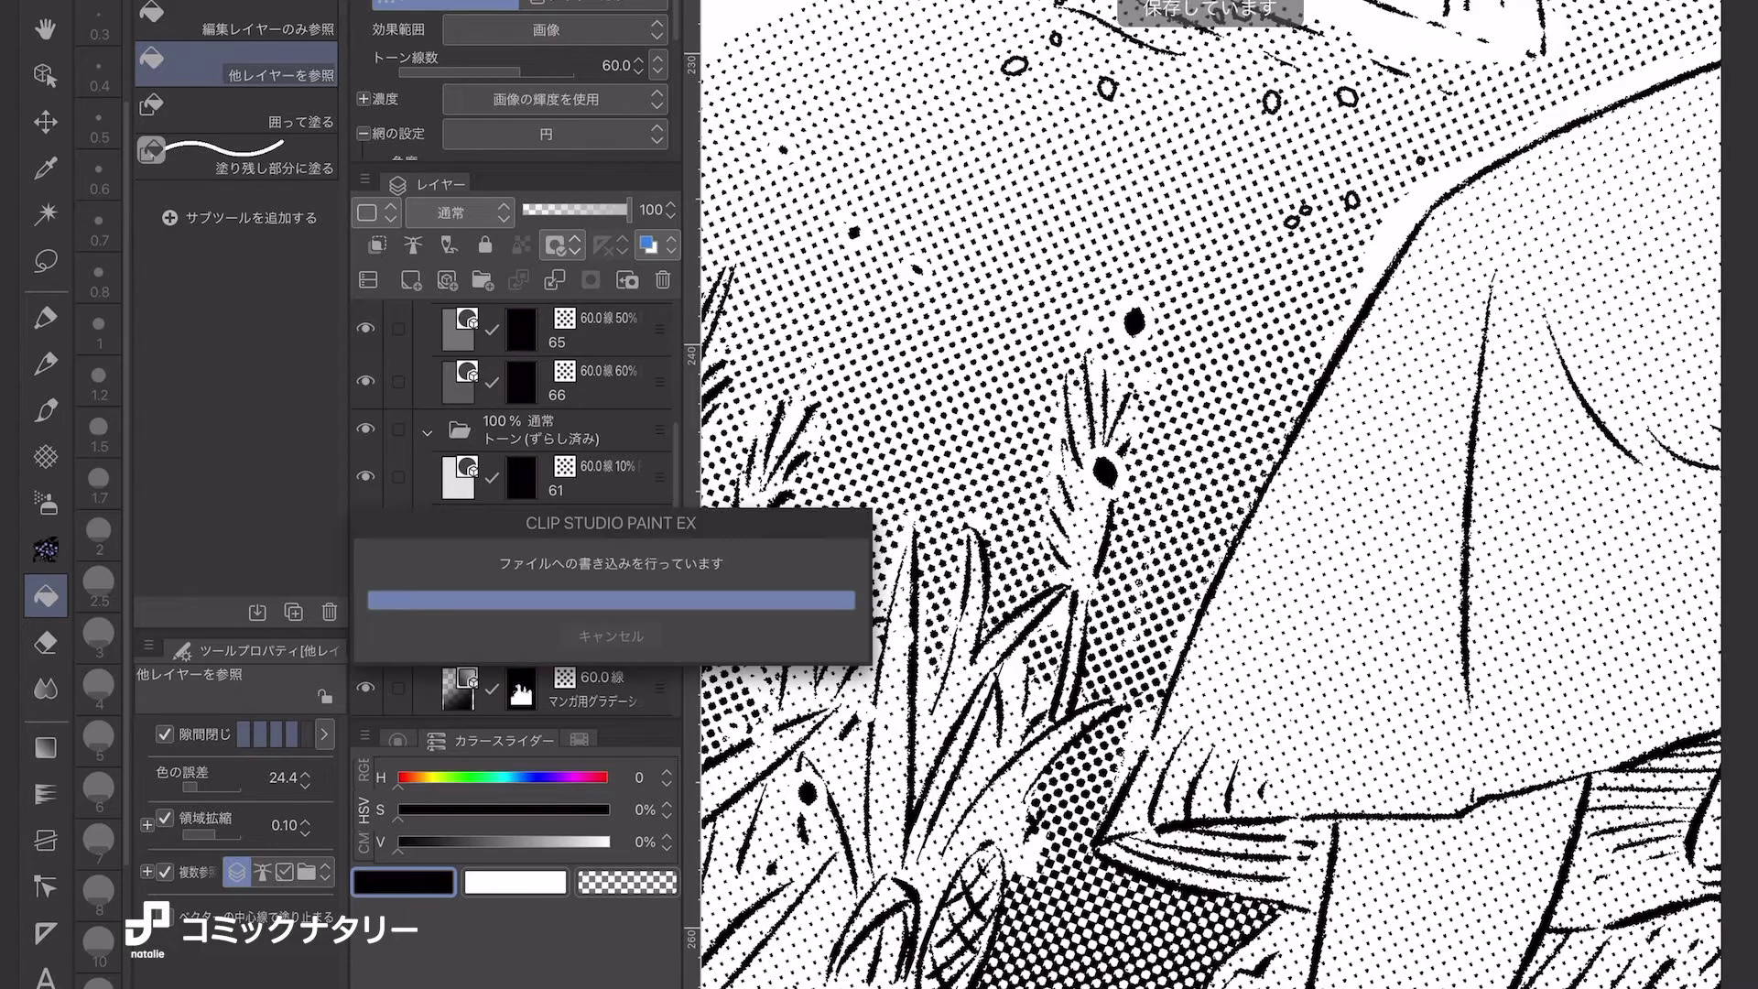
{"action": "scroll", "coordinate": [864, 503], "scroll_direction": "down", "scroll_amount": 2}
Brush the gradient tone into the remaining small gaps among the reeds and grass near the skirt hem.
{"action": "key", "text": "b"}
{"action": "scroll", "coordinate": [1099, 549], "scroll_direction": "up", "scroll_amount": 3}
{"action": "left_click_drag", "start_coordinate": [998, 568], "coordinate": [952, 687]}
{"action": "left_click_drag", "start_coordinate": [1025, 595], "coordinate": [943, 742]}
{"action": "left_click_drag", "start_coordinate": [1140, 590], "coordinate": [1044, 728]}
{"action": "left_click_drag", "start_coordinate": [1163, 563], "coordinate": [1107, 645]}
{"action": "left_click_drag", "start_coordinate": [975, 513], "coordinate": [906, 673]}
{"action": "left_click_drag", "start_coordinate": [911, 742], "coordinate": [877, 796]}
{"action": "left_click_drag", "start_coordinate": [975, 806], "coordinate": [948, 868]}
{"action": "scroll", "coordinate": [1208, 494], "scroll_direction": "up", "scroll_amount": 3}
{"action": "left_click_drag", "start_coordinate": [1048, 435], "coordinate": [1012, 508]}
{"action": "left_click_drag", "start_coordinate": [1012, 531], "coordinate": [984, 627]}
{"action": "left_click_drag", "start_coordinate": [1016, 572], "coordinate": [957, 732]}
{"action": "scroll", "coordinate": [1209, 494], "scroll_direction": "down", "scroll_amount": 5}
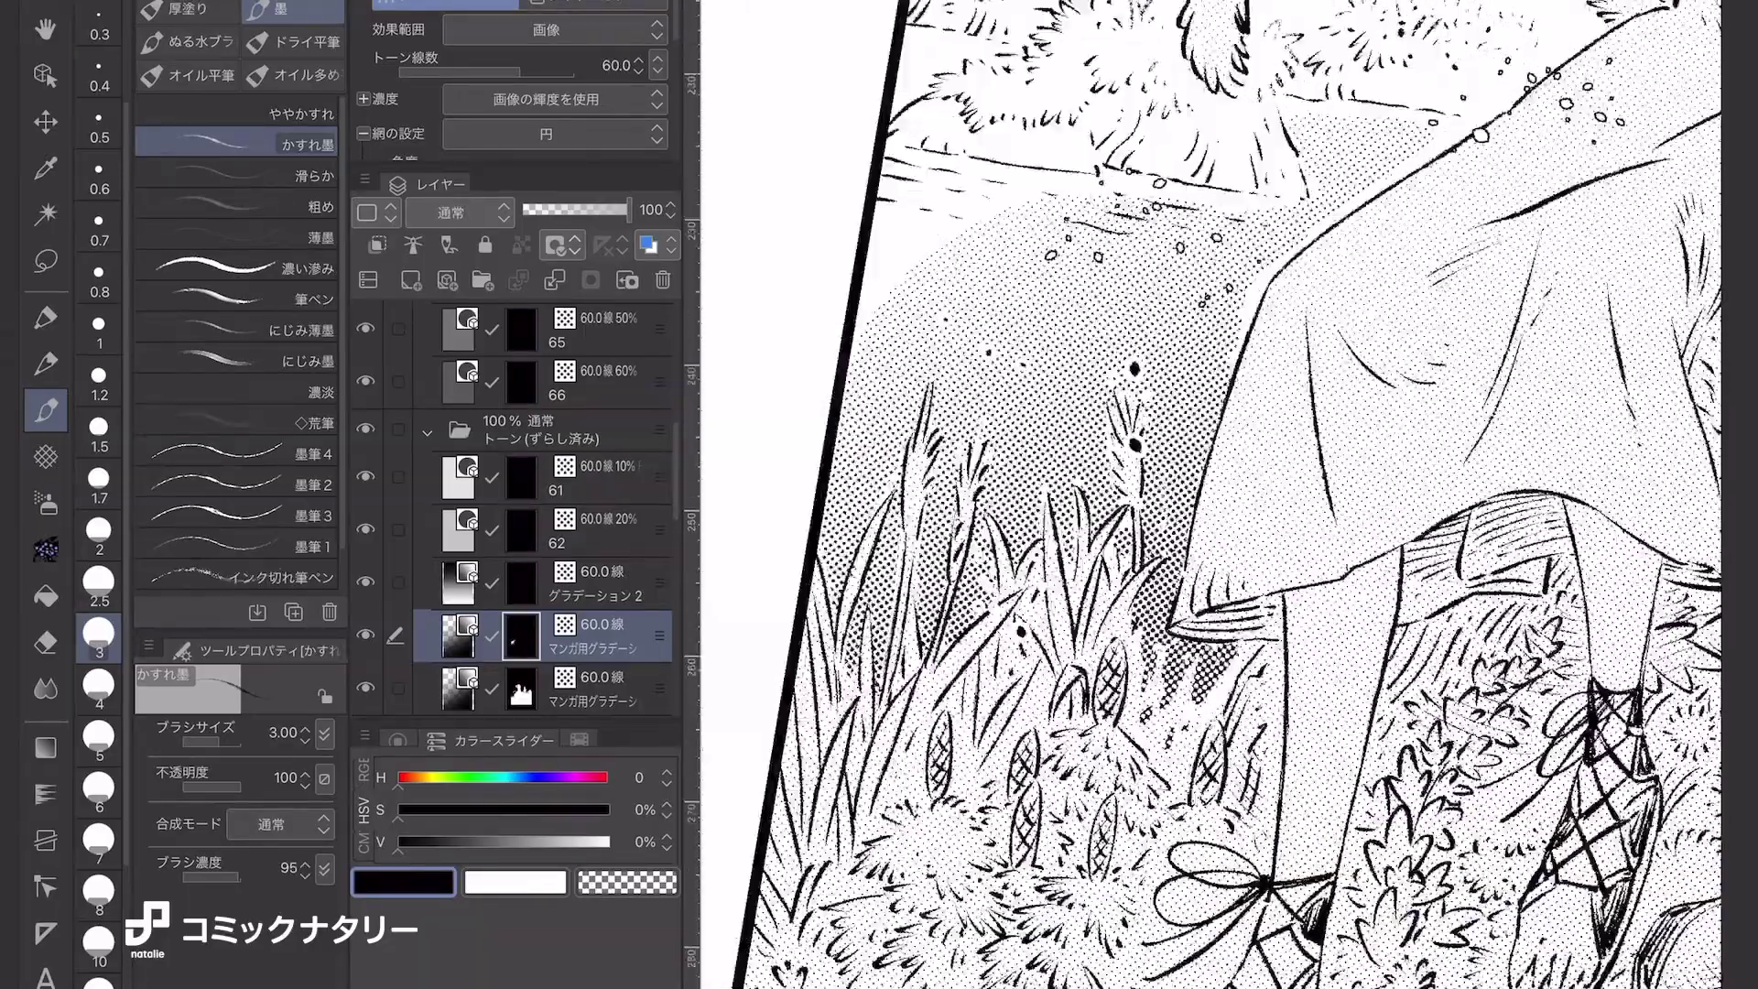
Extend the gradient tone over the blank upper part of the water, up to the far shoreline.
{"action": "scroll", "coordinate": [1208, 495], "scroll_direction": "up", "scroll_amount": 5}
{"action": "scroll", "coordinate": [1209, 494], "scroll_direction": "down", "scroll_amount": 3}
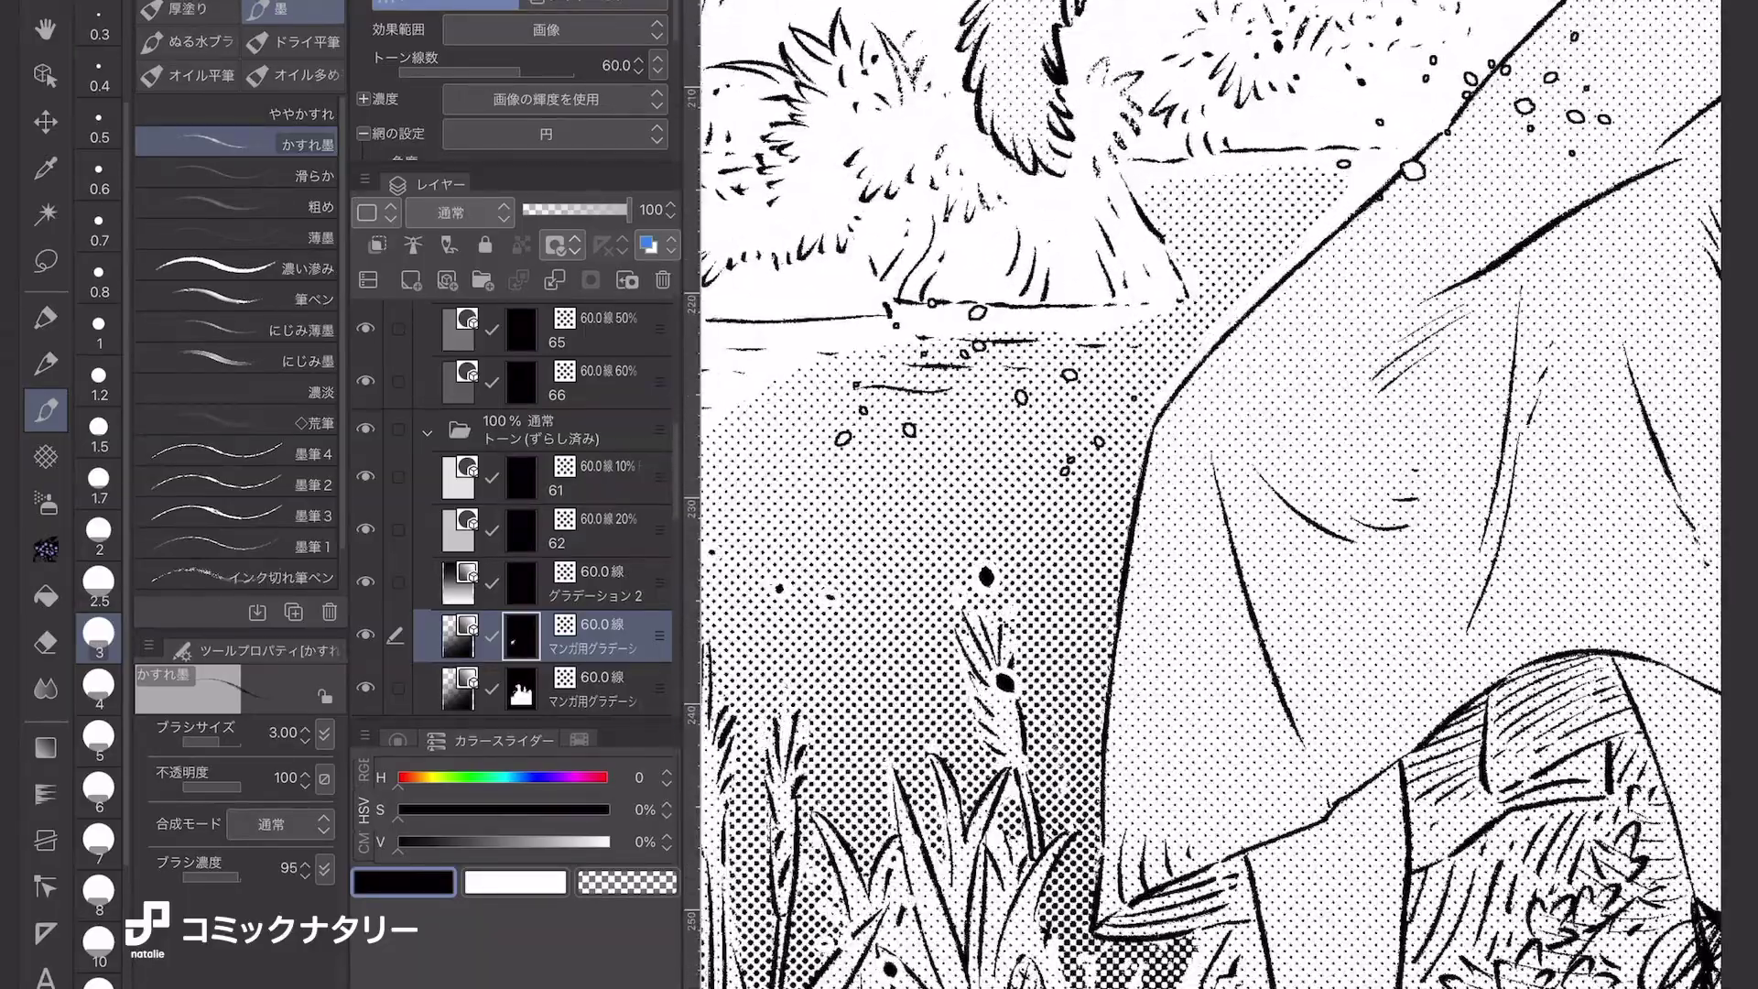
{"action": "scroll", "coordinate": [1209, 495], "scroll_direction": "up", "scroll_amount": 3}
{"action": "scroll", "coordinate": [1209, 494], "scroll_direction": "up", "scroll_amount": 3}
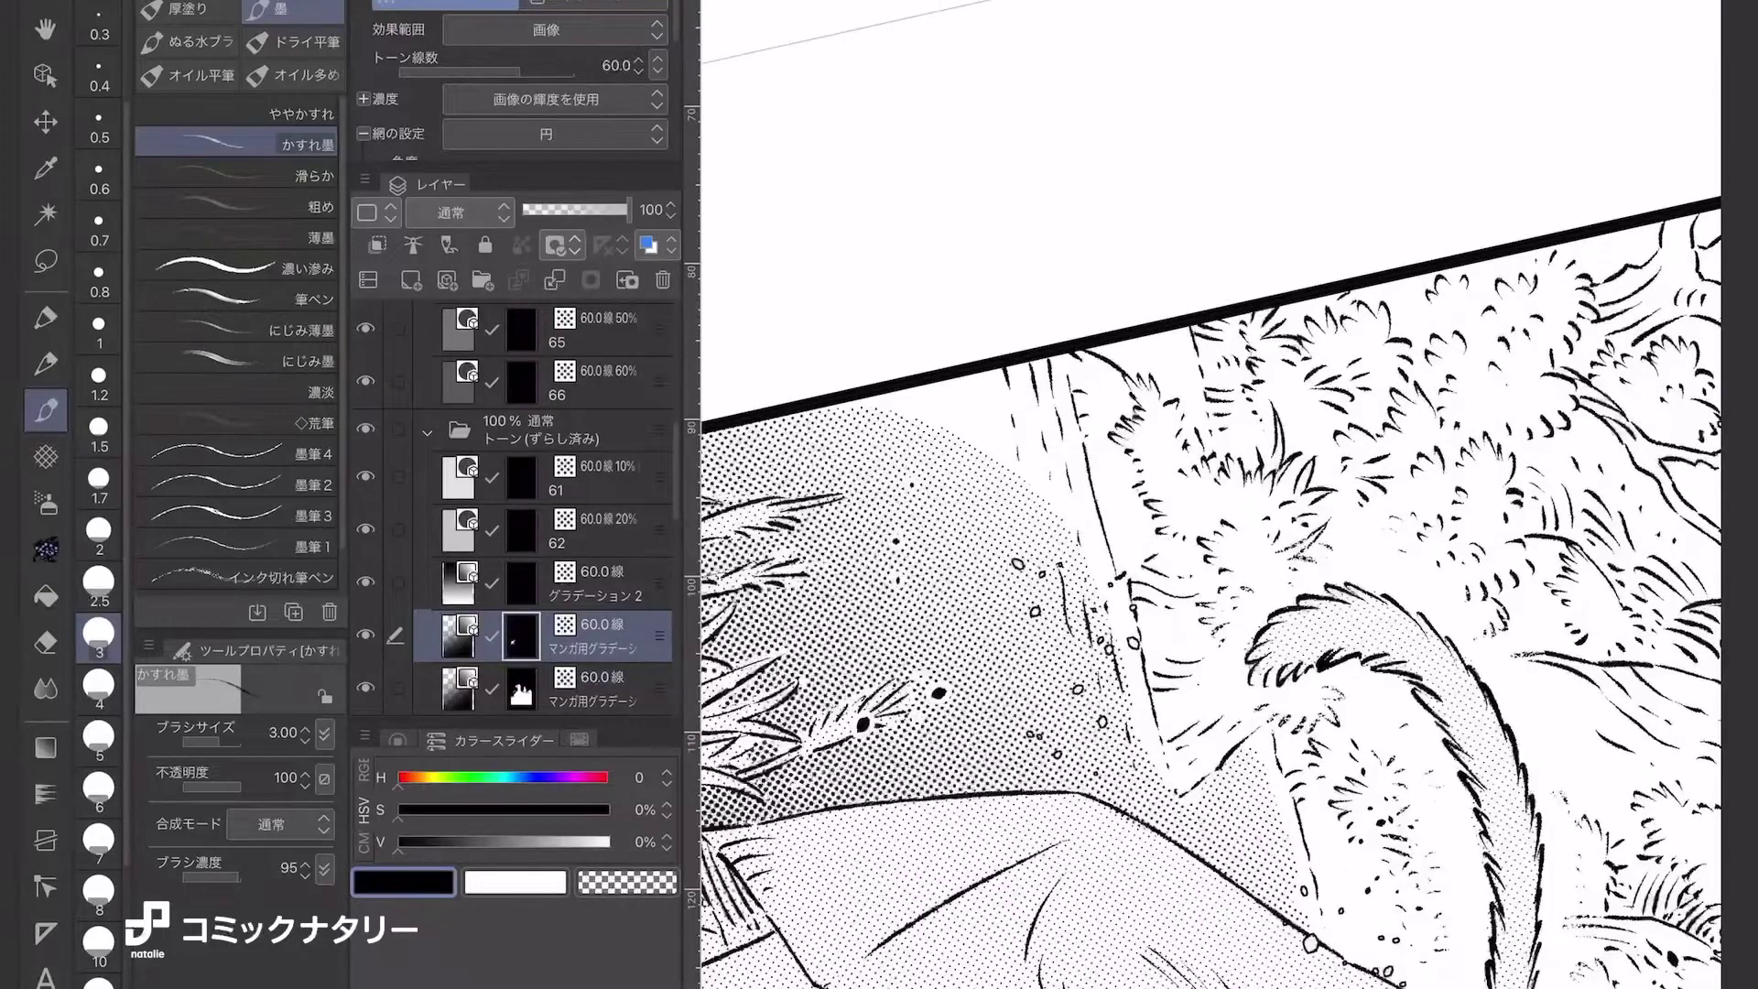
{"action": "mouse_move", "coordinate": [902, 425]}
{"action": "left_mouse_down"}
{"action": "mouse_move", "coordinate": [966, 384]}
{"action": "mouse_move", "coordinate": [1113, 623]}
{"action": "mouse_move", "coordinate": [1159, 769]}
{"action": "left_mouse_up"}
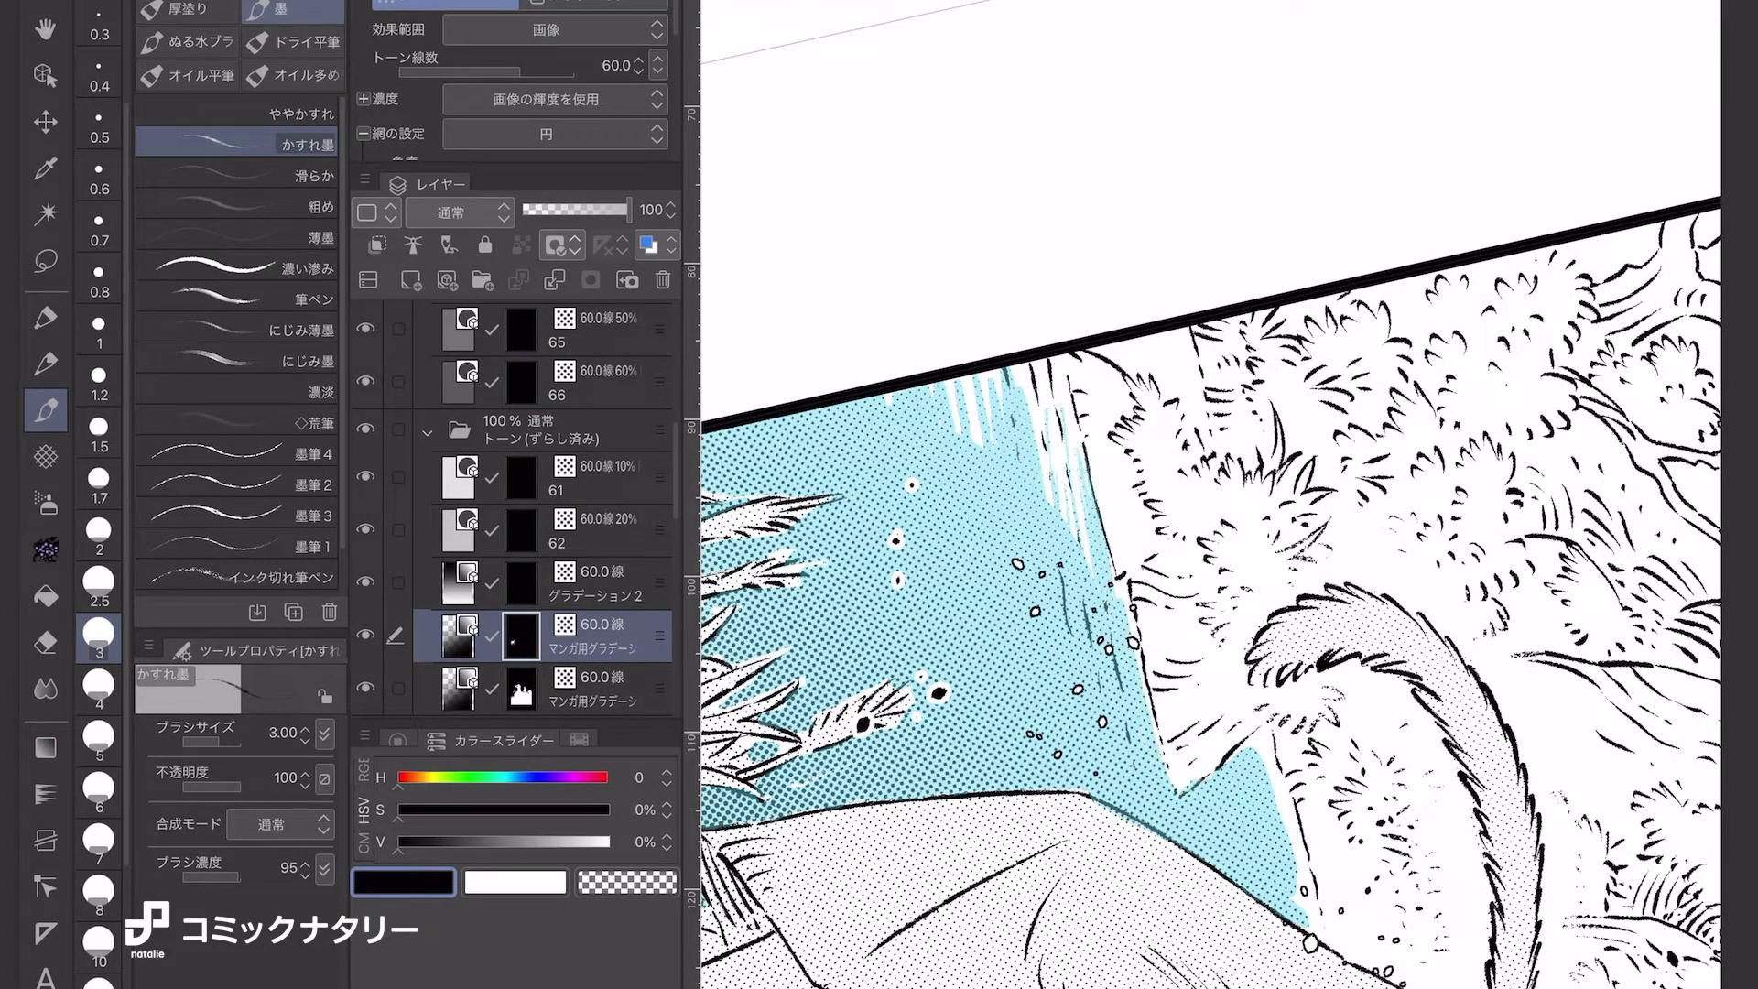
Scrape thin highlight lines into the water tone along the shoreline with transparent colour at brush size 1.2.
{"action": "left_click", "coordinate": [627, 882]}
{"action": "left_click", "coordinate": [99, 380]}
{"action": "left_click_drag", "start_coordinate": [1124, 645], "coordinate": [1162, 797]}
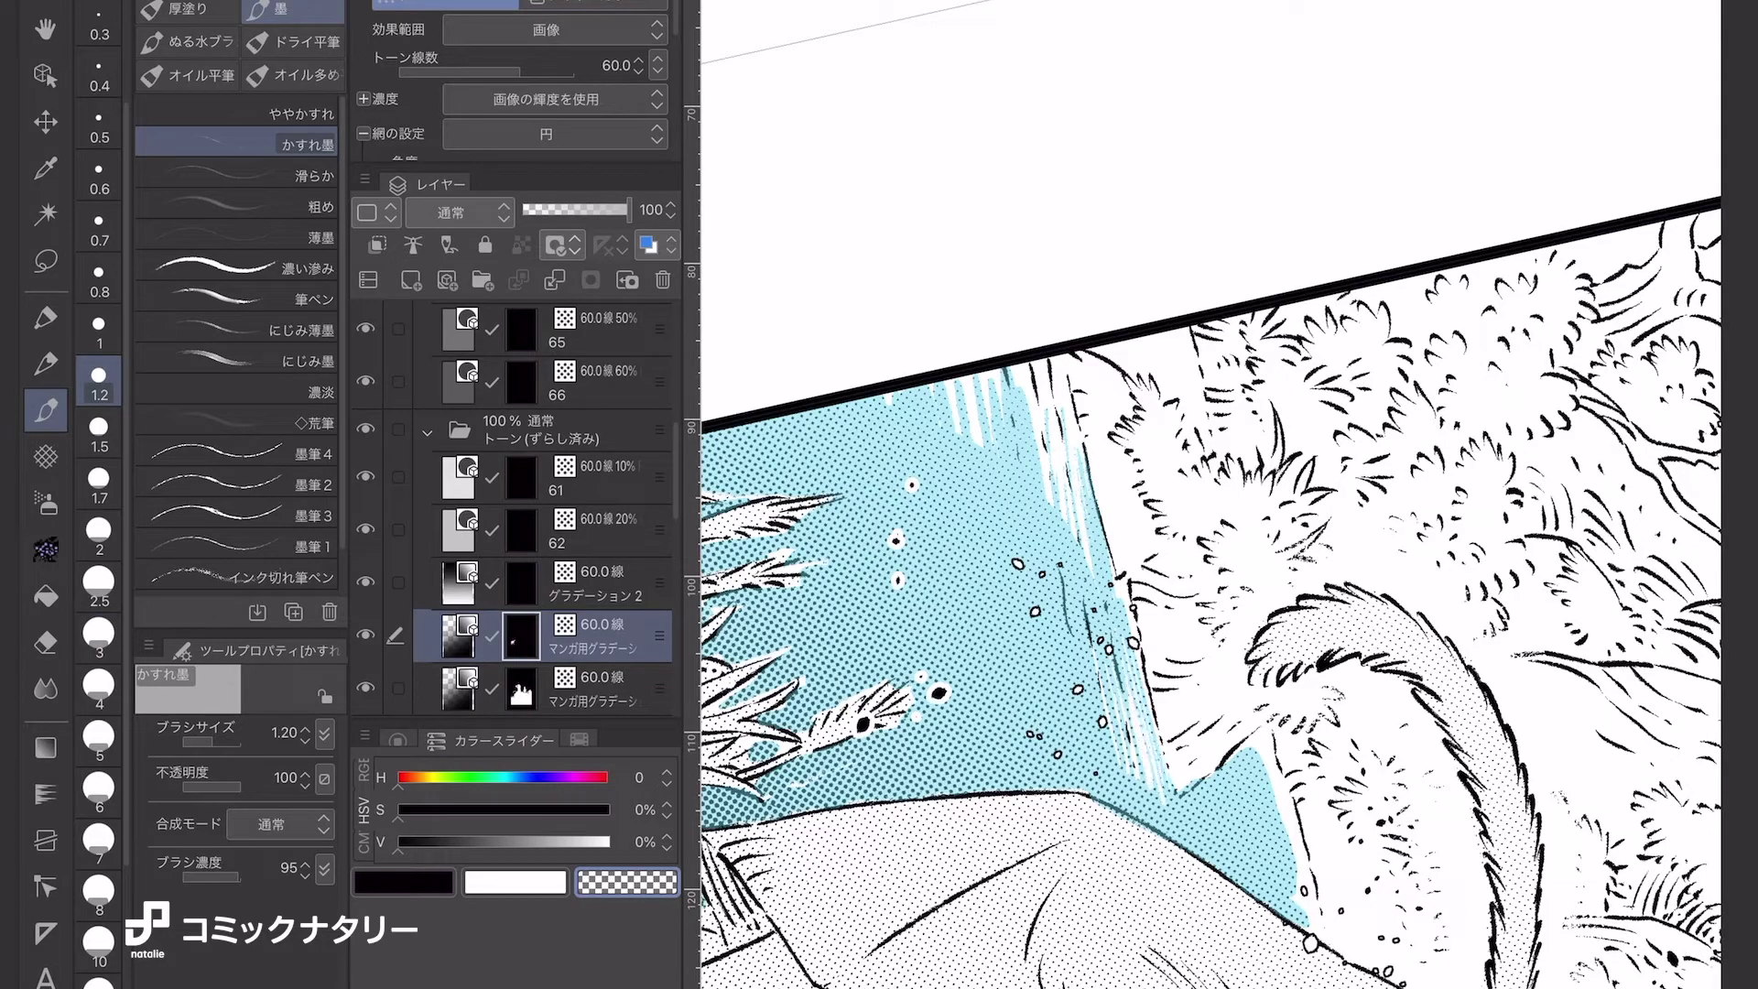
{"action": "left_click_drag", "start_coordinate": [1080, 563], "coordinate": [1095, 632]}
{"action": "left_click_drag", "start_coordinate": [1104, 535], "coordinate": [1122, 668]}
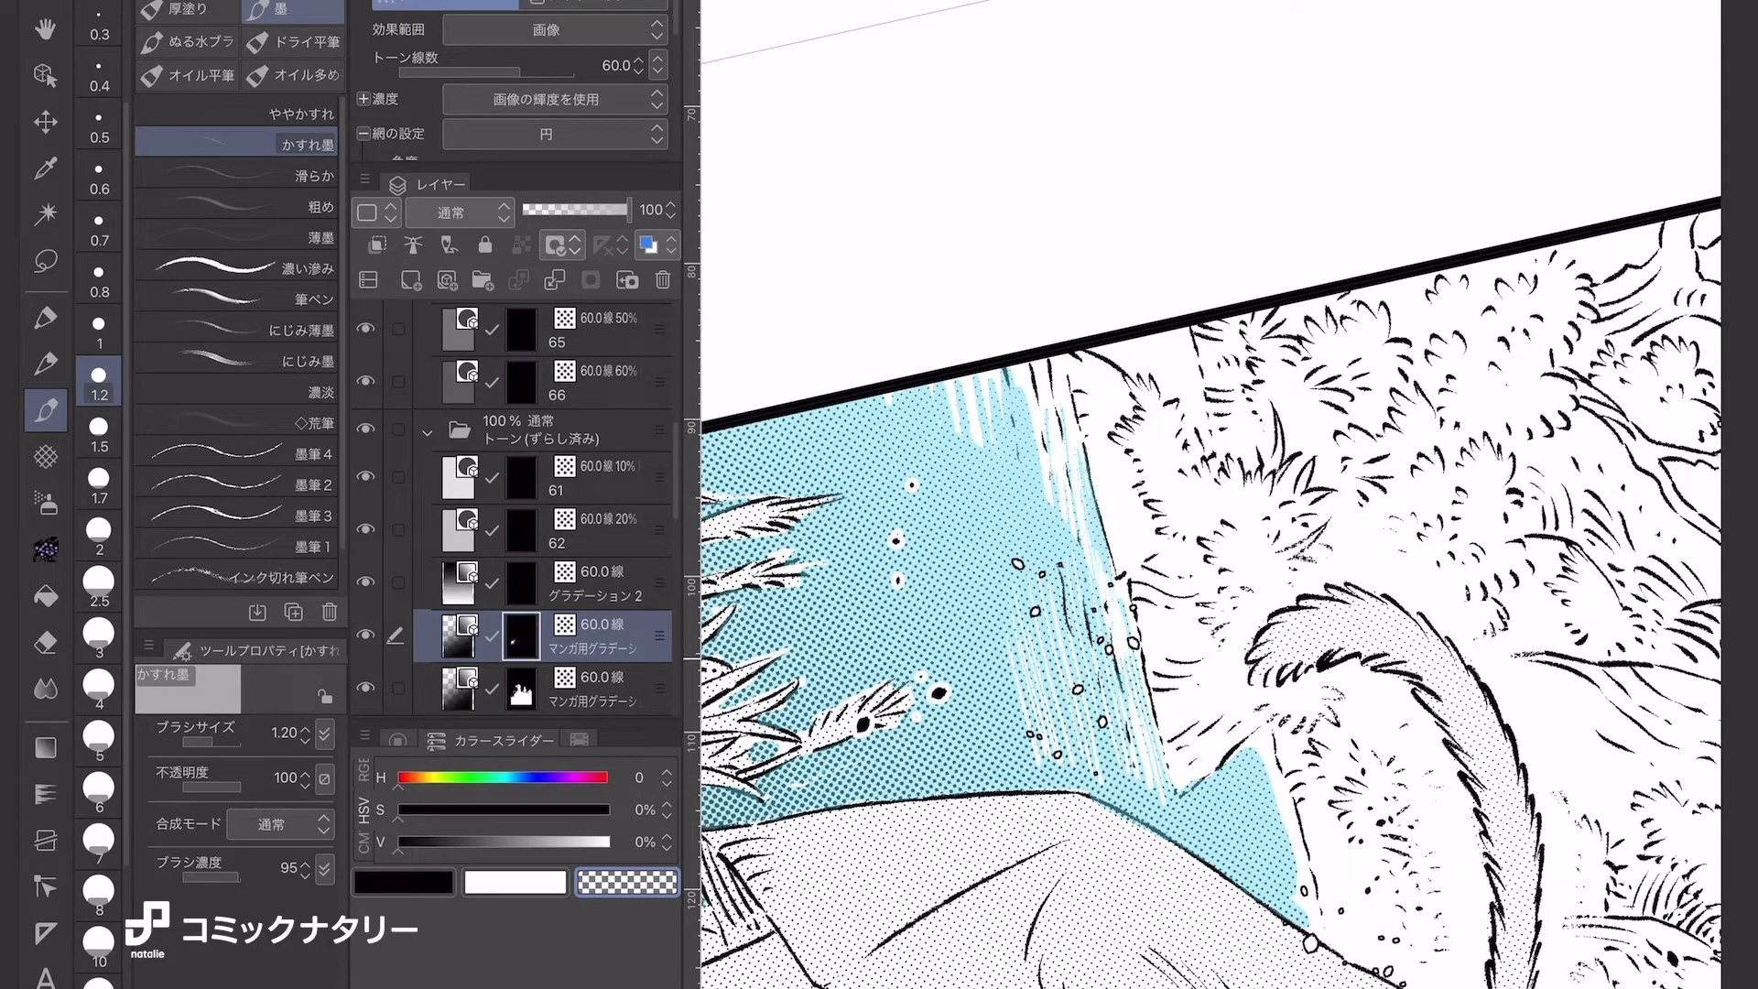
Scrape more thin highlight lines into the water tone next to the panel border.
{"action": "mouse_move", "coordinate": [988, 375]}
{"action": "left_mouse_down"}
{"action": "mouse_move", "coordinate": [1016, 527]}
{"action": "mouse_move", "coordinate": [1053, 577]}
{"action": "left_mouse_up"}
{"action": "left_click_drag", "start_coordinate": [939, 457], "coordinate": [945, 531]}
{"action": "left_click_drag", "start_coordinate": [911, 392], "coordinate": [932, 542]}
{"action": "left_click_drag", "start_coordinate": [844, 405], "coordinate": [859, 490]}
{"action": "left_click_drag", "start_coordinate": [870, 403], "coordinate": [888, 493]}
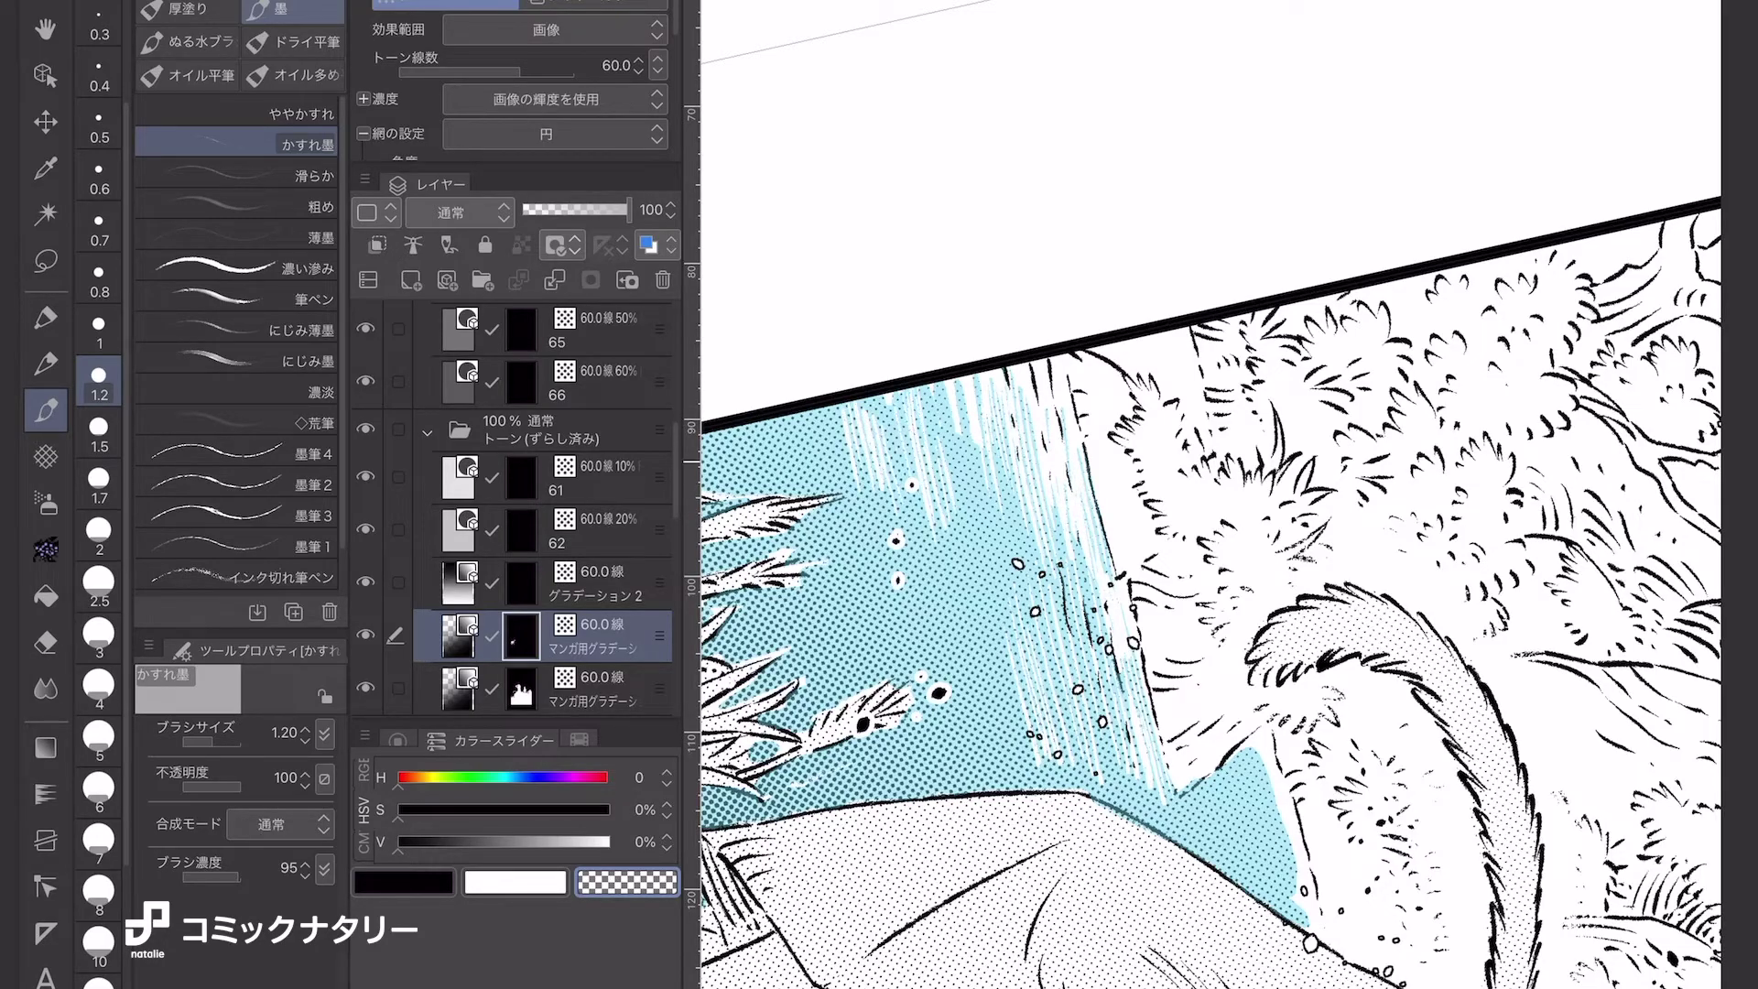
Scrape thin highlight lines into the water tone between the shoreline, the skirt and the tail.
{"action": "scroll", "coordinate": [1208, 494], "scroll_direction": "down", "scroll_amount": 5}
{"action": "scroll", "coordinate": [1208, 494], "scroll_direction": "up", "scroll_amount": 8}
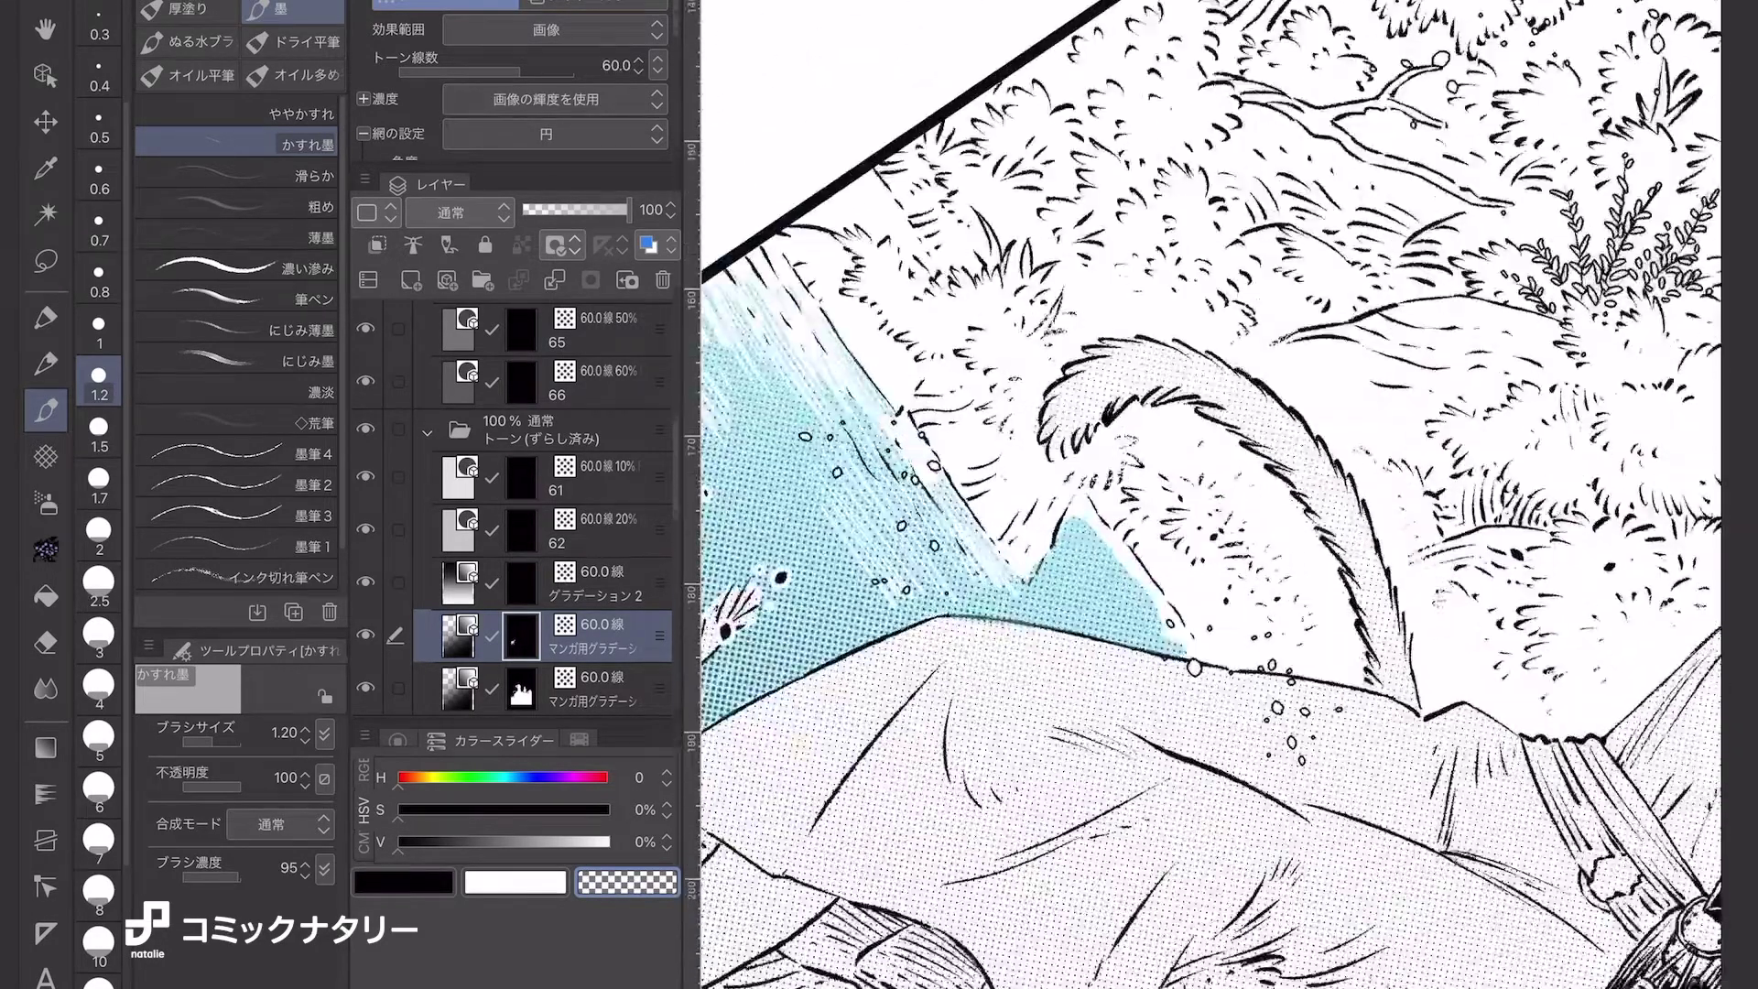
{"action": "left_click_drag", "start_coordinate": [978, 475], "coordinate": [1002, 609]}
{"action": "mouse_move", "coordinate": [1012, 469]}
{"action": "left_mouse_down"}
{"action": "mouse_move", "coordinate": [1044, 621]}
{"action": "mouse_move", "coordinate": [1067, 646]}
{"action": "left_mouse_up"}
{"action": "left_click_drag", "start_coordinate": [1067, 553], "coordinate": [1089, 668]}
{"action": "left_click_drag", "start_coordinate": [987, 513], "coordinate": [1039, 682]}
{"action": "left_click_drag", "start_coordinate": [943, 522], "coordinate": [984, 632]}
{"action": "scroll", "coordinate": [1208, 494], "scroll_direction": "down", "scroll_amount": 5}
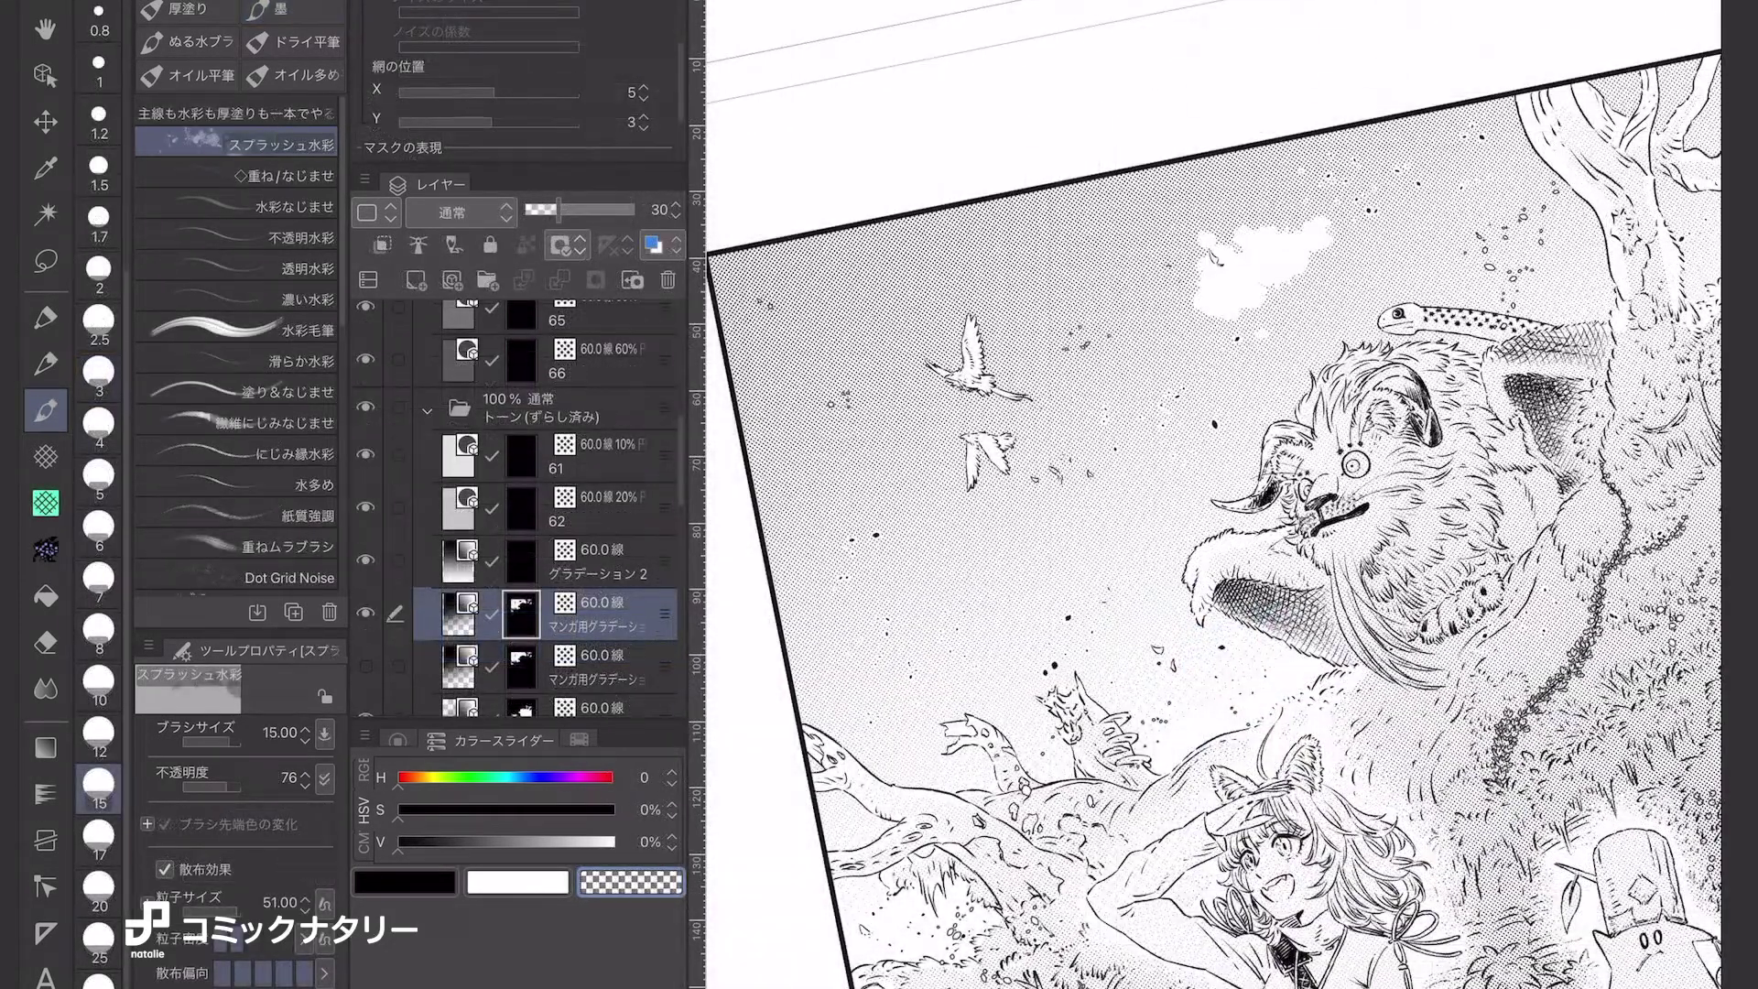
Scrape a cloud shape out of the sky's gradient tone and show the gradient layer below it at 10% opacity.
{"action": "left_click_drag", "start_coordinate": [1186, 234], "coordinate": [1163, 293]}
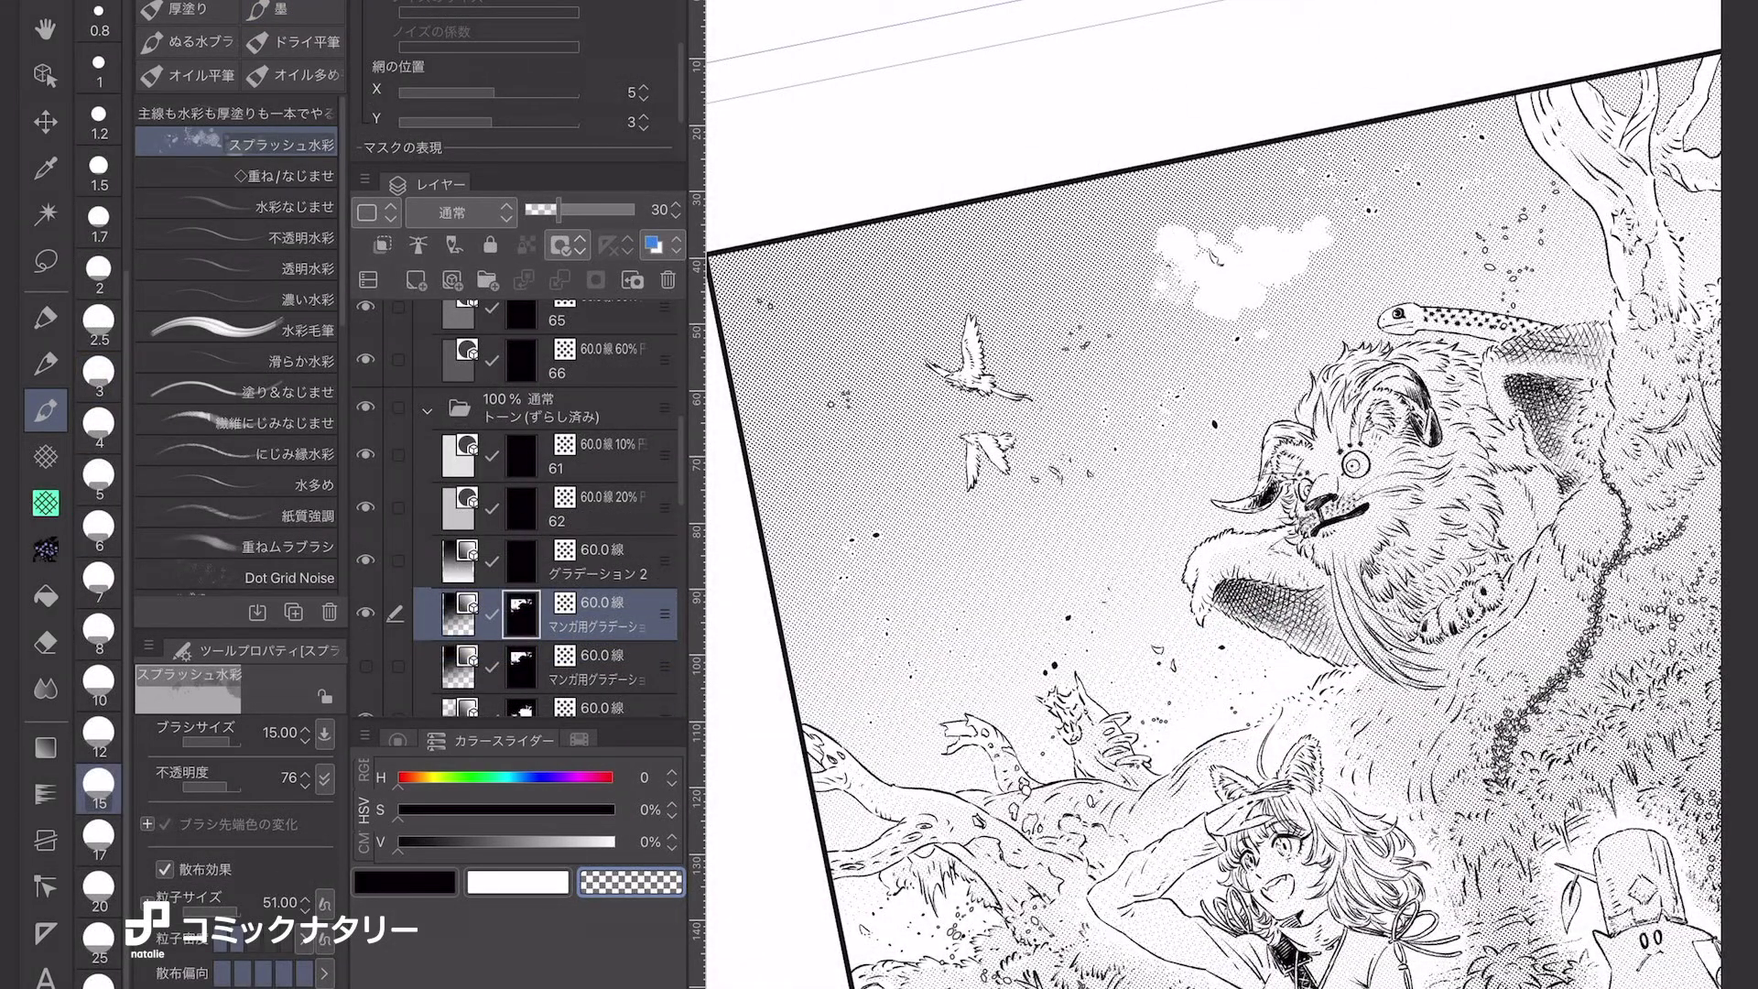
{"action": "left_click", "coordinate": [605, 656]}
{"action": "left_click", "coordinate": [366, 665]}
{"action": "left_click", "coordinate": [601, 602]}
{"action": "left_click", "coordinate": [602, 656]}
{"action": "left_click_drag", "start_coordinate": [559, 210], "coordinate": [542, 210]}
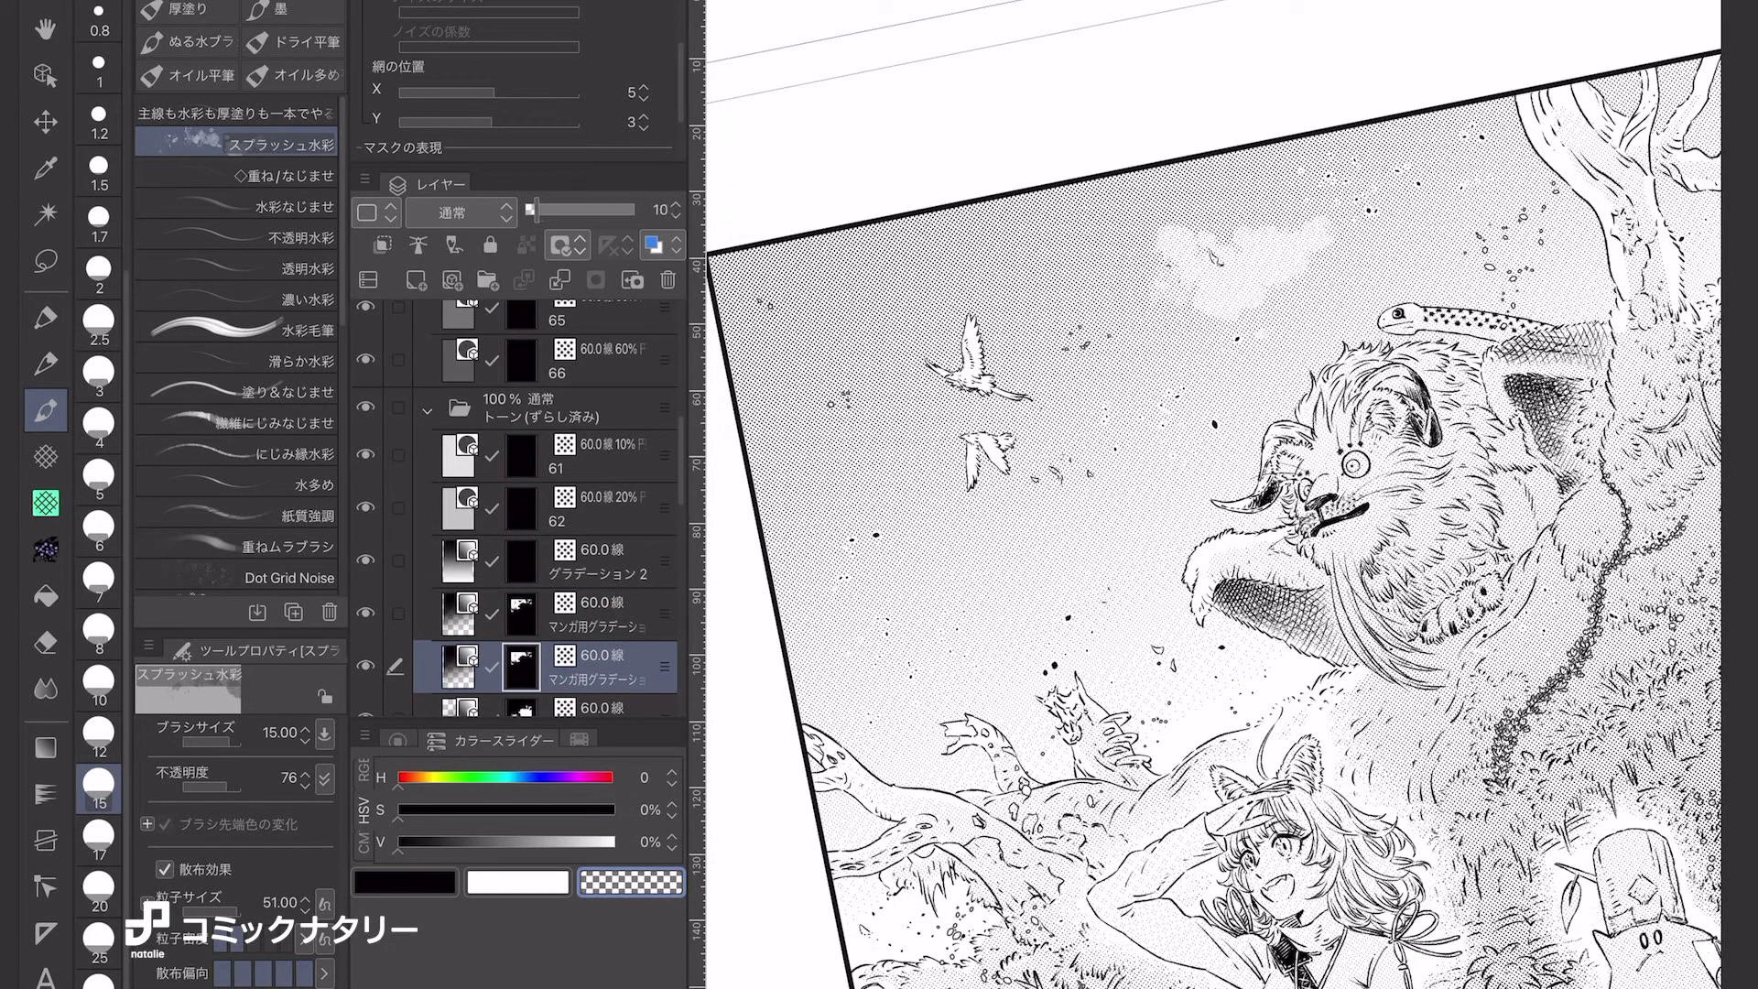
Scrape more clouds around the birds and across the sky on the 30% opacity gradient tone layer with the splash watercolour brush.
{"action": "left_click", "coordinate": [602, 602]}
{"action": "mouse_move", "coordinate": [1191, 439]}
{"action": "left_mouse_down"}
{"action": "mouse_move", "coordinate": [1172, 496]}
{"action": "mouse_move", "coordinate": [1133, 386]}
{"action": "left_mouse_up"}
{"action": "left_click_drag", "start_coordinate": [1076, 522], "coordinate": [1025, 574]}
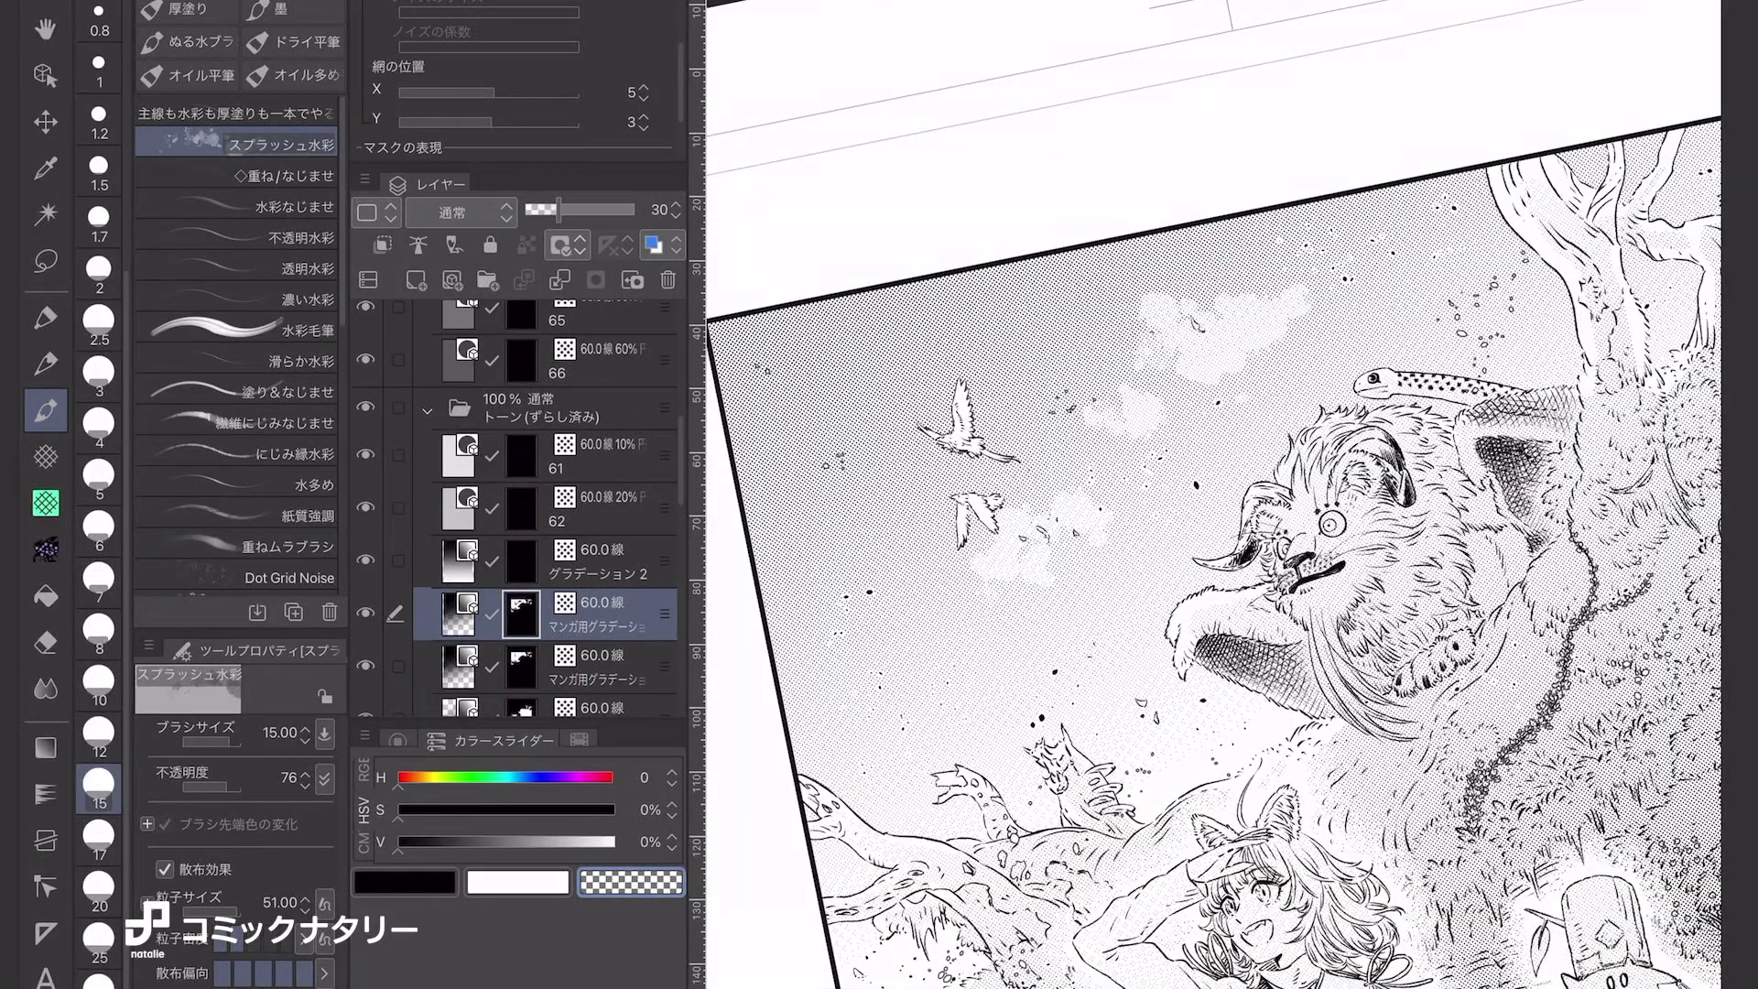
{"action": "mouse_move", "coordinate": [1117, 508]}
{"action": "left_mouse_down"}
{"action": "mouse_move", "coordinate": [1163, 549]}
{"action": "mouse_move", "coordinate": [1264, 380]}
{"action": "mouse_move", "coordinate": [1291, 421]}
{"action": "mouse_move", "coordinate": [1282, 445]}
{"action": "left_mouse_up"}
{"action": "key", "text": "ctrl+0"}
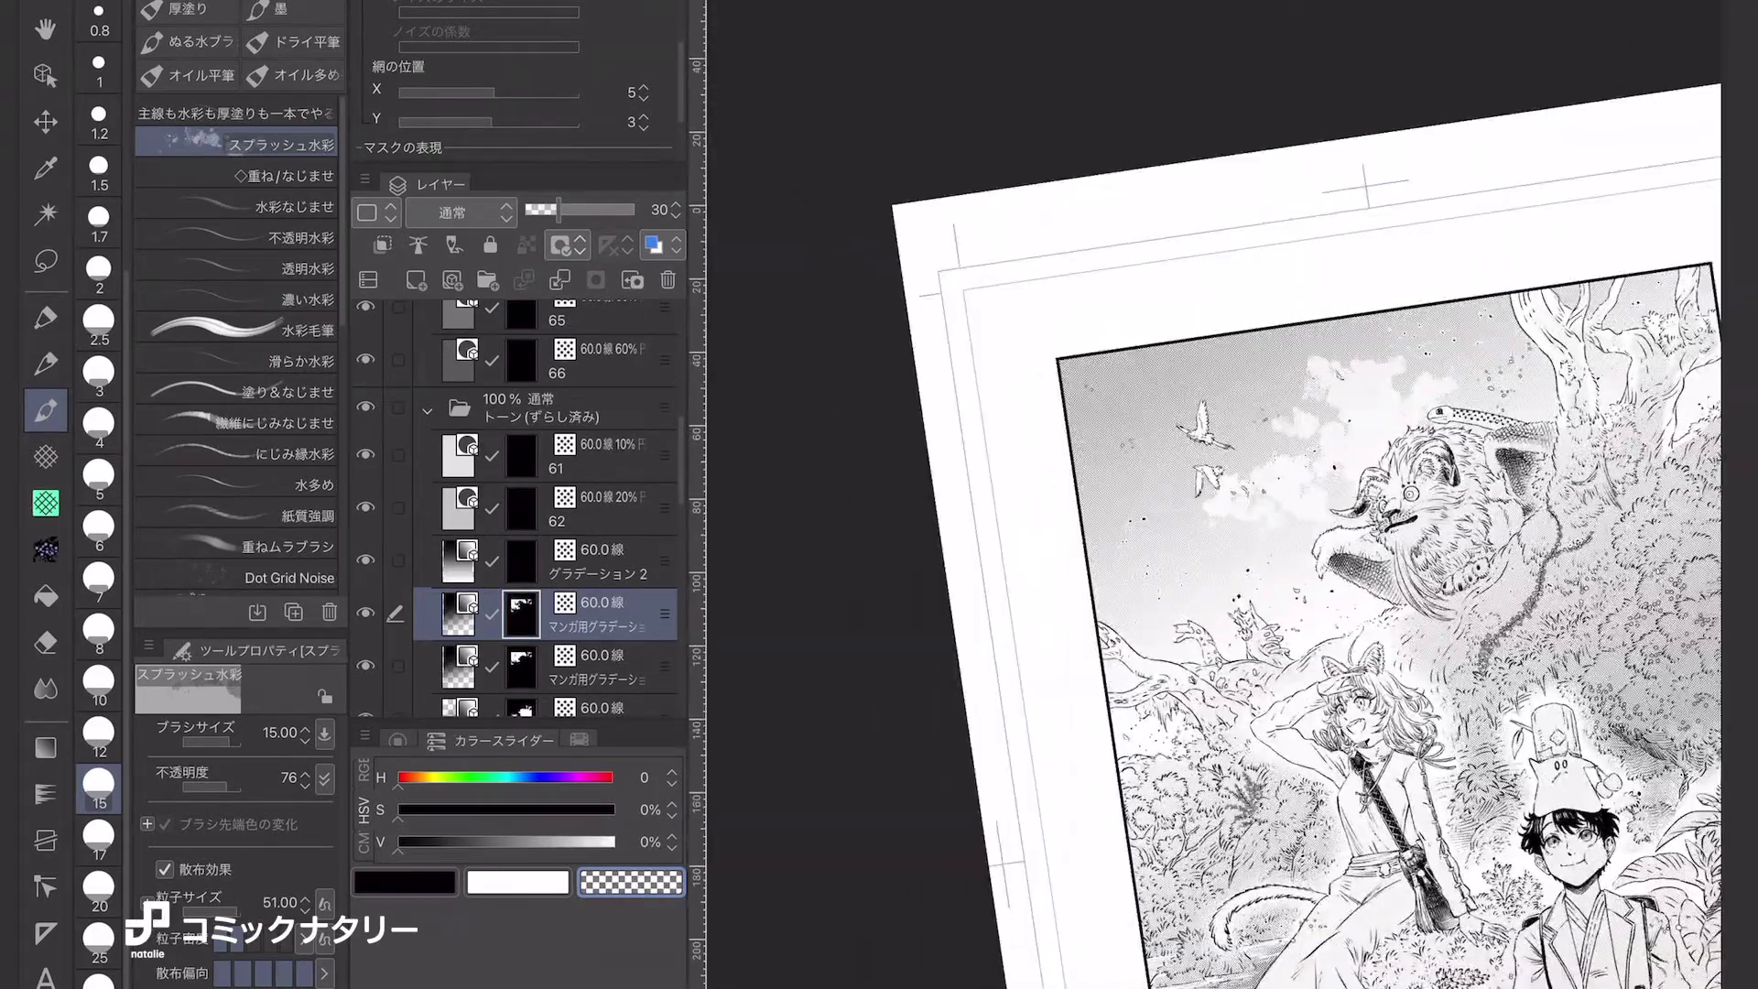
{"action": "left_click_drag", "start_coordinate": [1099, 503], "coordinate": [1153, 440]}
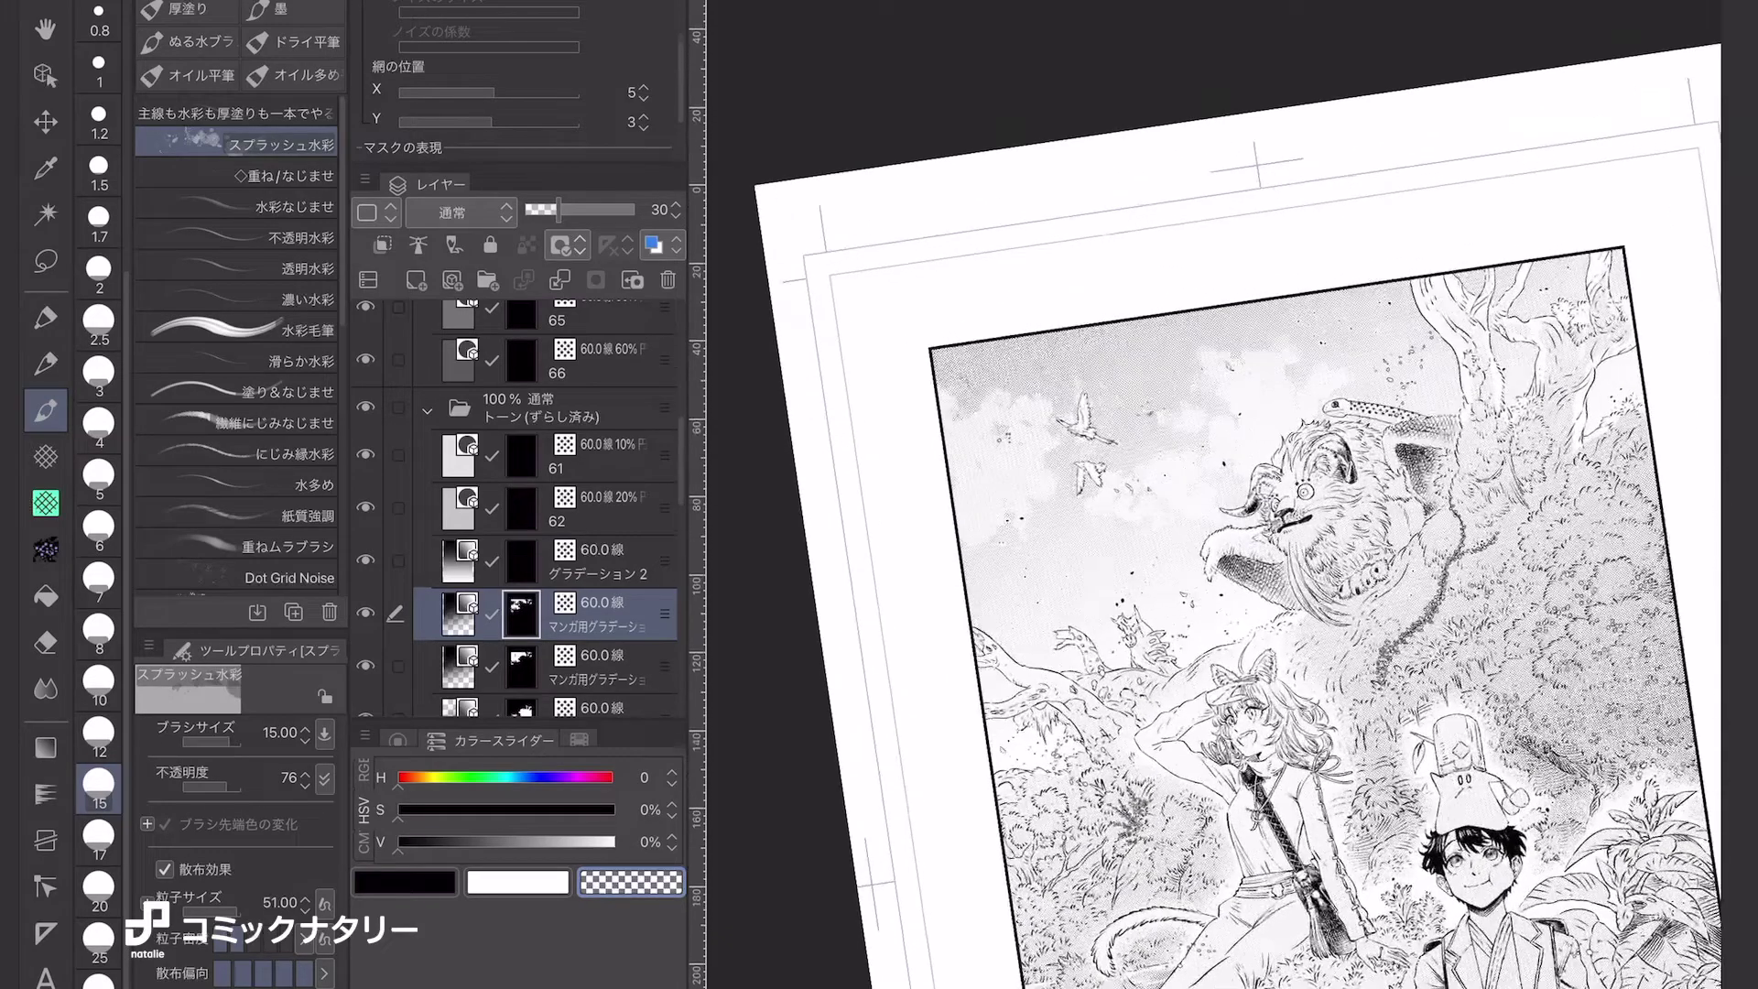
{"action": "left_click_drag", "start_coordinate": [1145, 340], "coordinate": [1207, 315]}
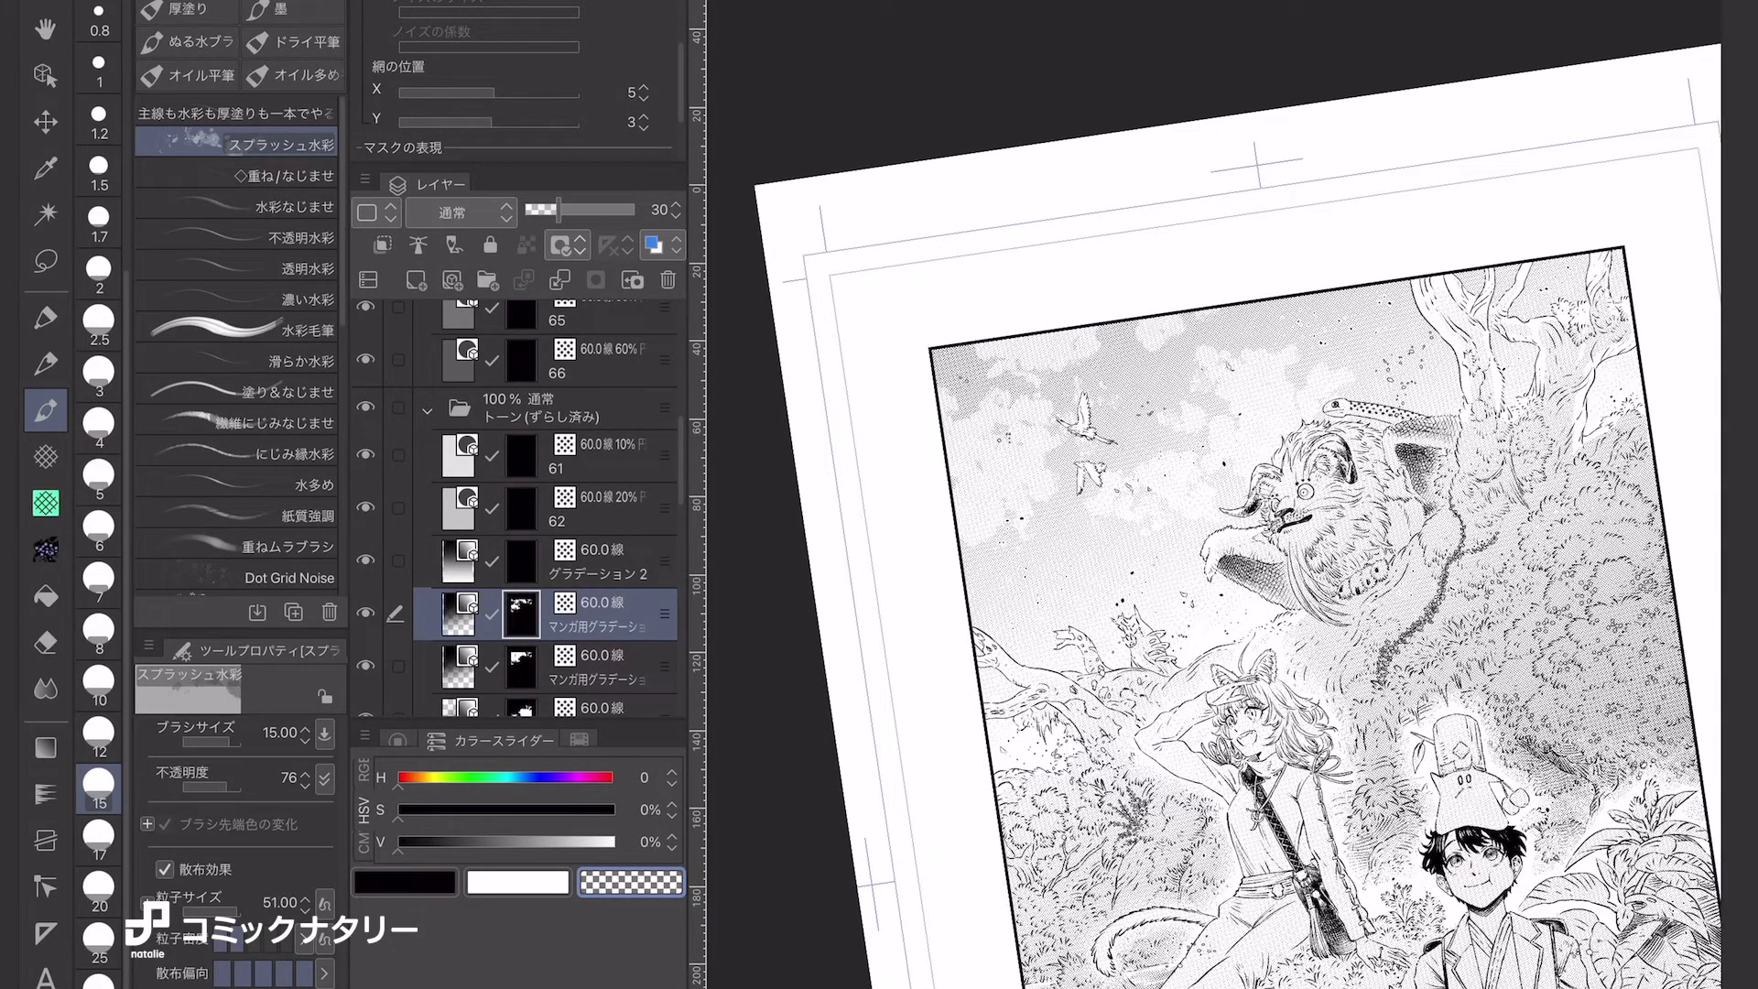
Soften the cloud edges beside and below the birds with the gauze brush at size 10 in transparent colour.
{"action": "scroll", "coordinate": [1389, 528], "scroll_direction": "up", "scroll_amount": 3}
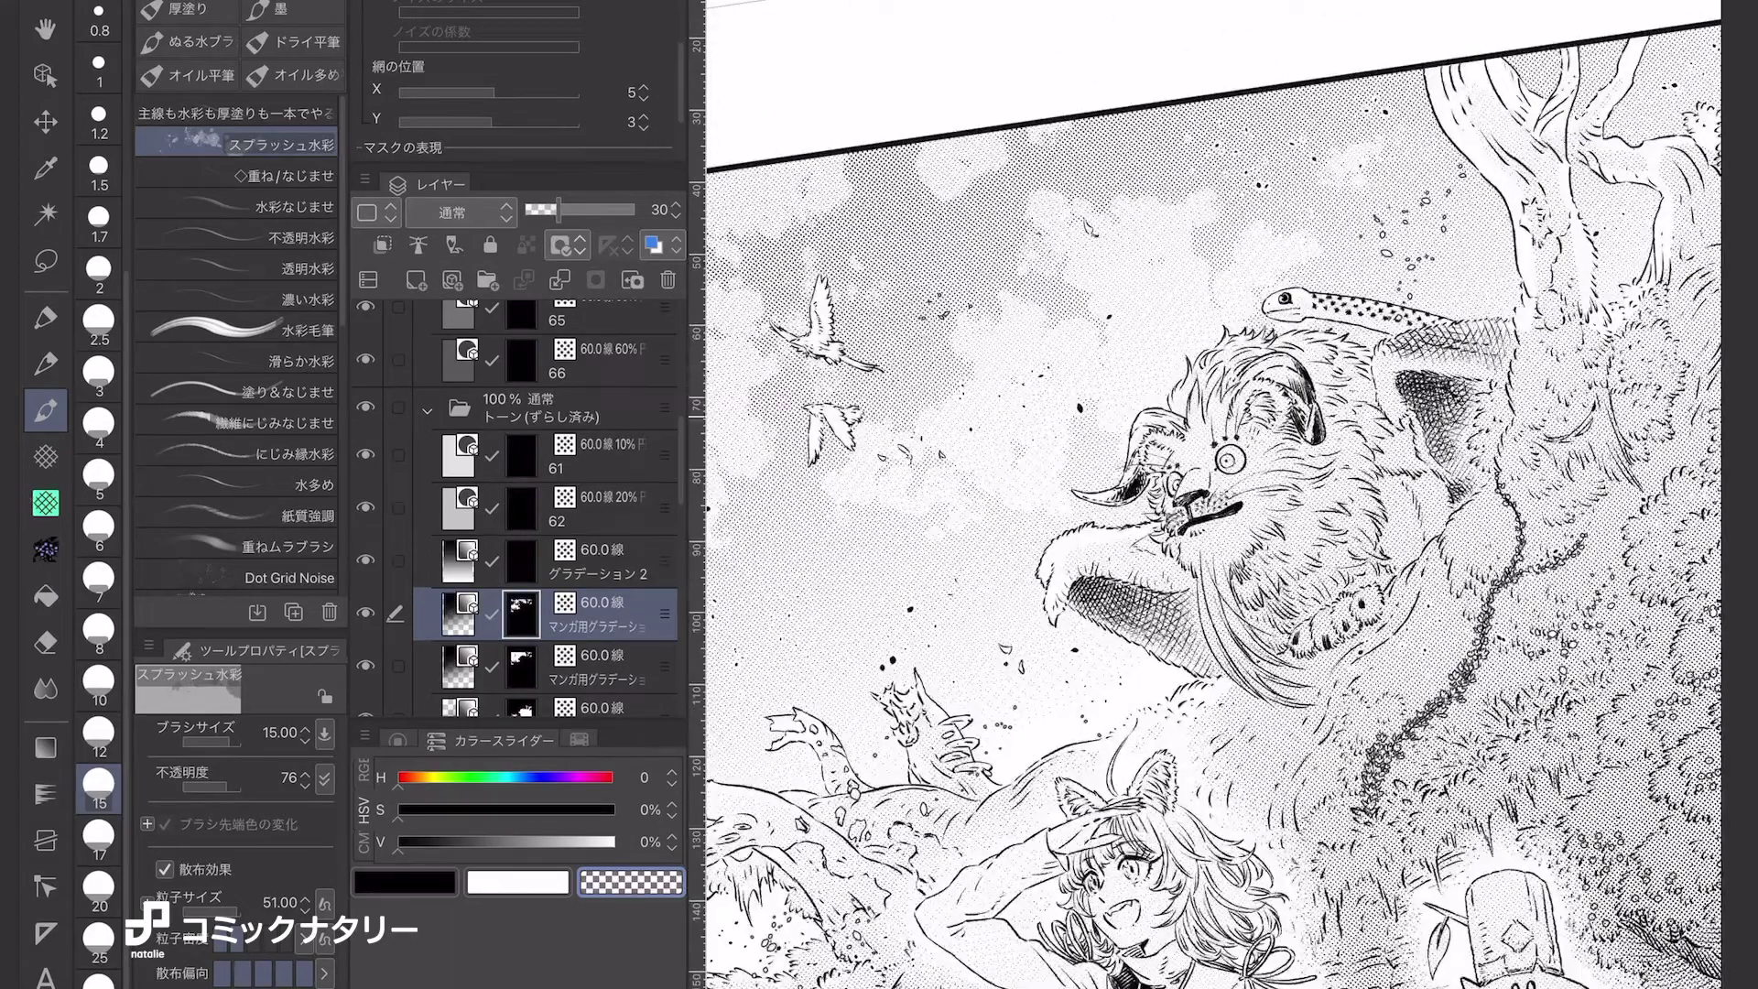
{"action": "key", "text": "ctrl+0"}
{"action": "scroll", "coordinate": [1214, 495], "scroll_direction": "up", "scroll_amount": 5}
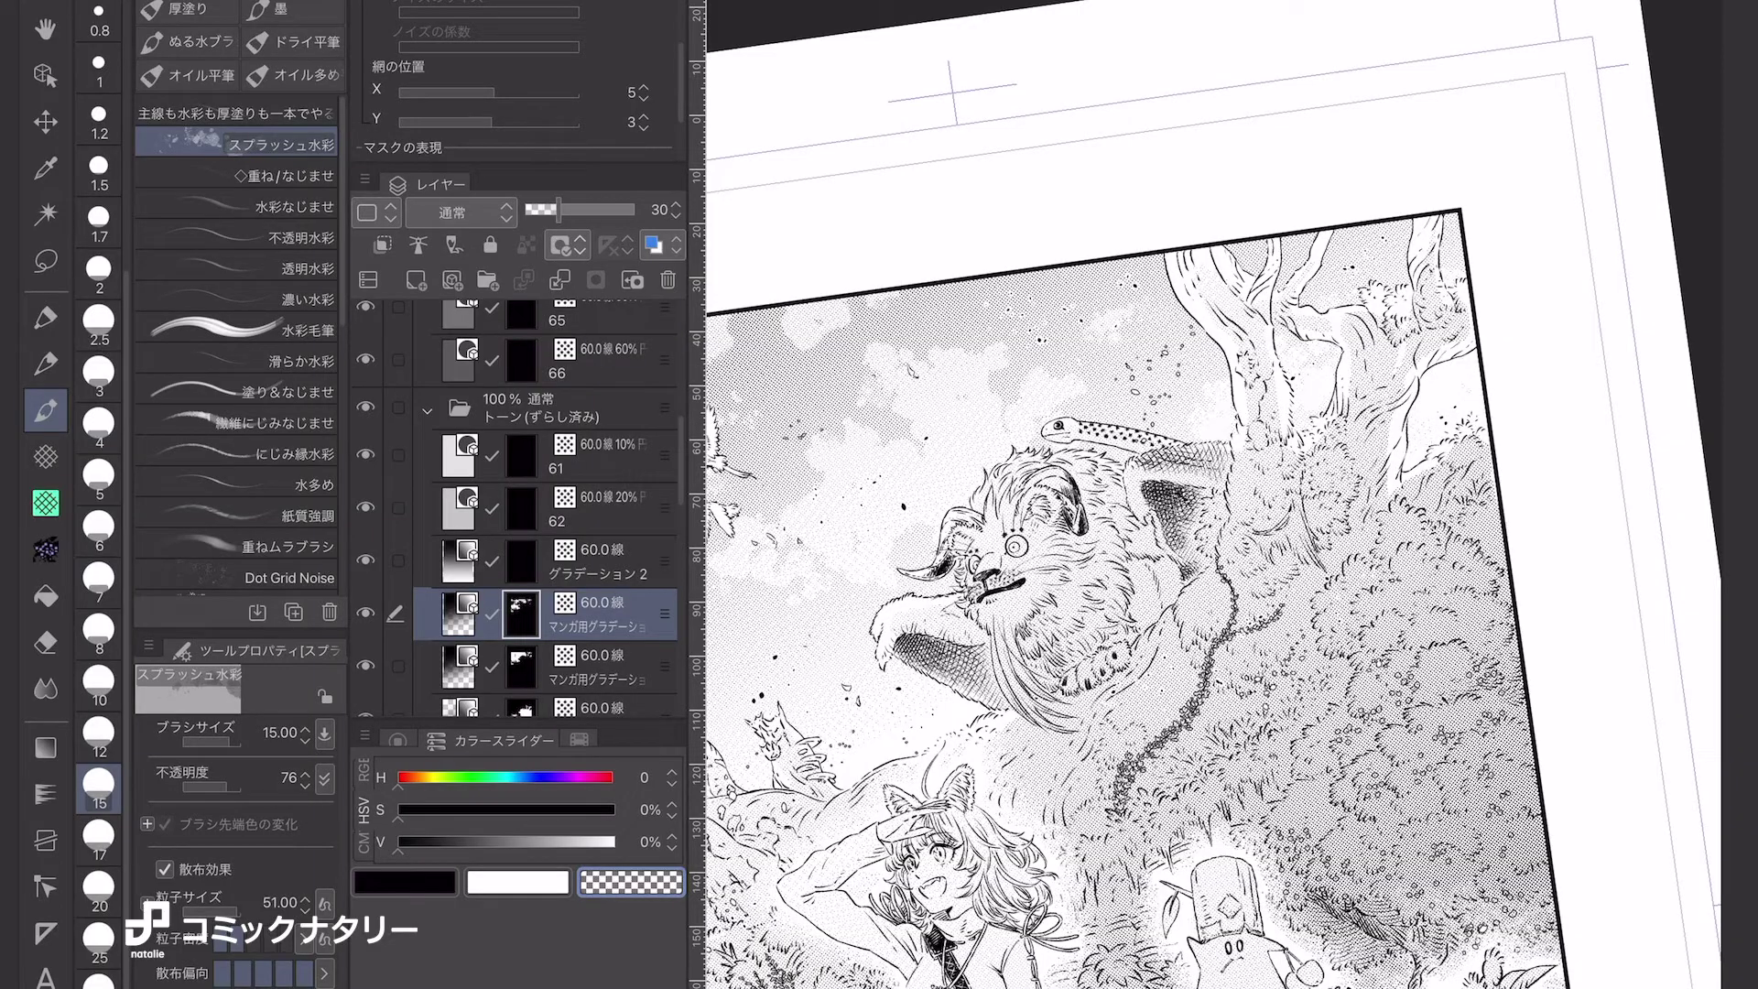
{"action": "scroll", "coordinate": [1213, 495], "scroll_direction": "down", "scroll_amount": 4}
{"action": "scroll", "coordinate": [1190, 413], "scroll_direction": "up", "scroll_amount": 5}
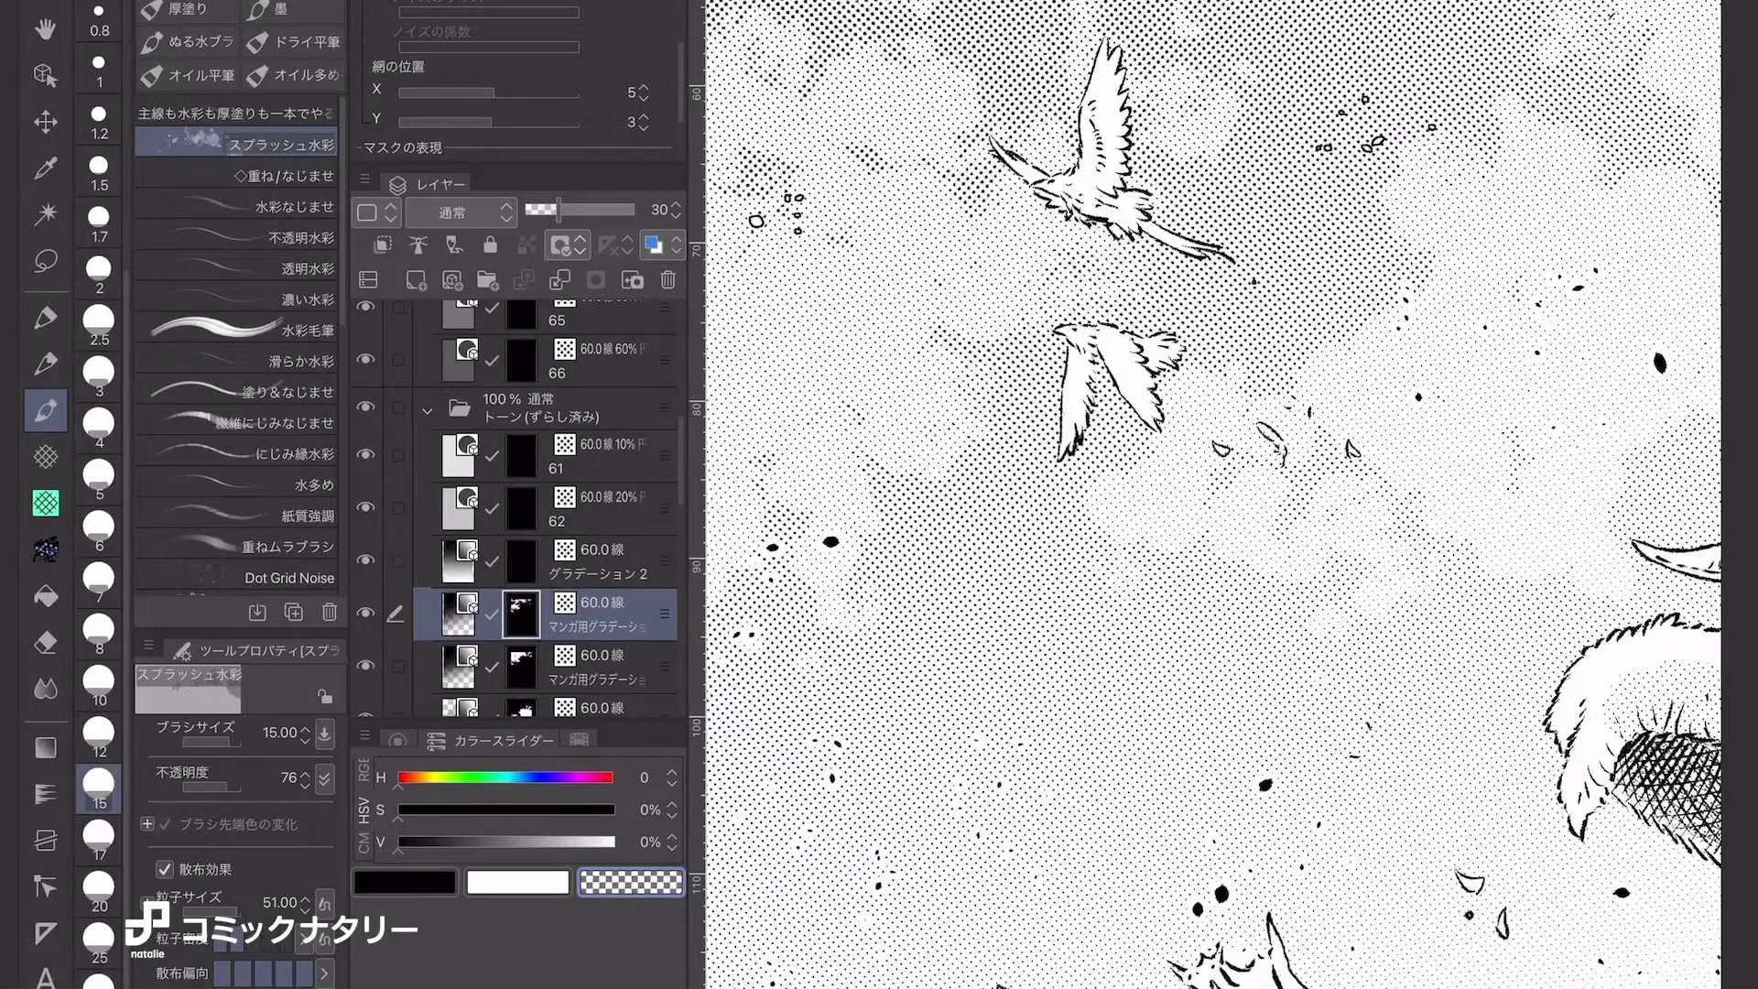
{"action": "left_click", "coordinate": [45, 455]}
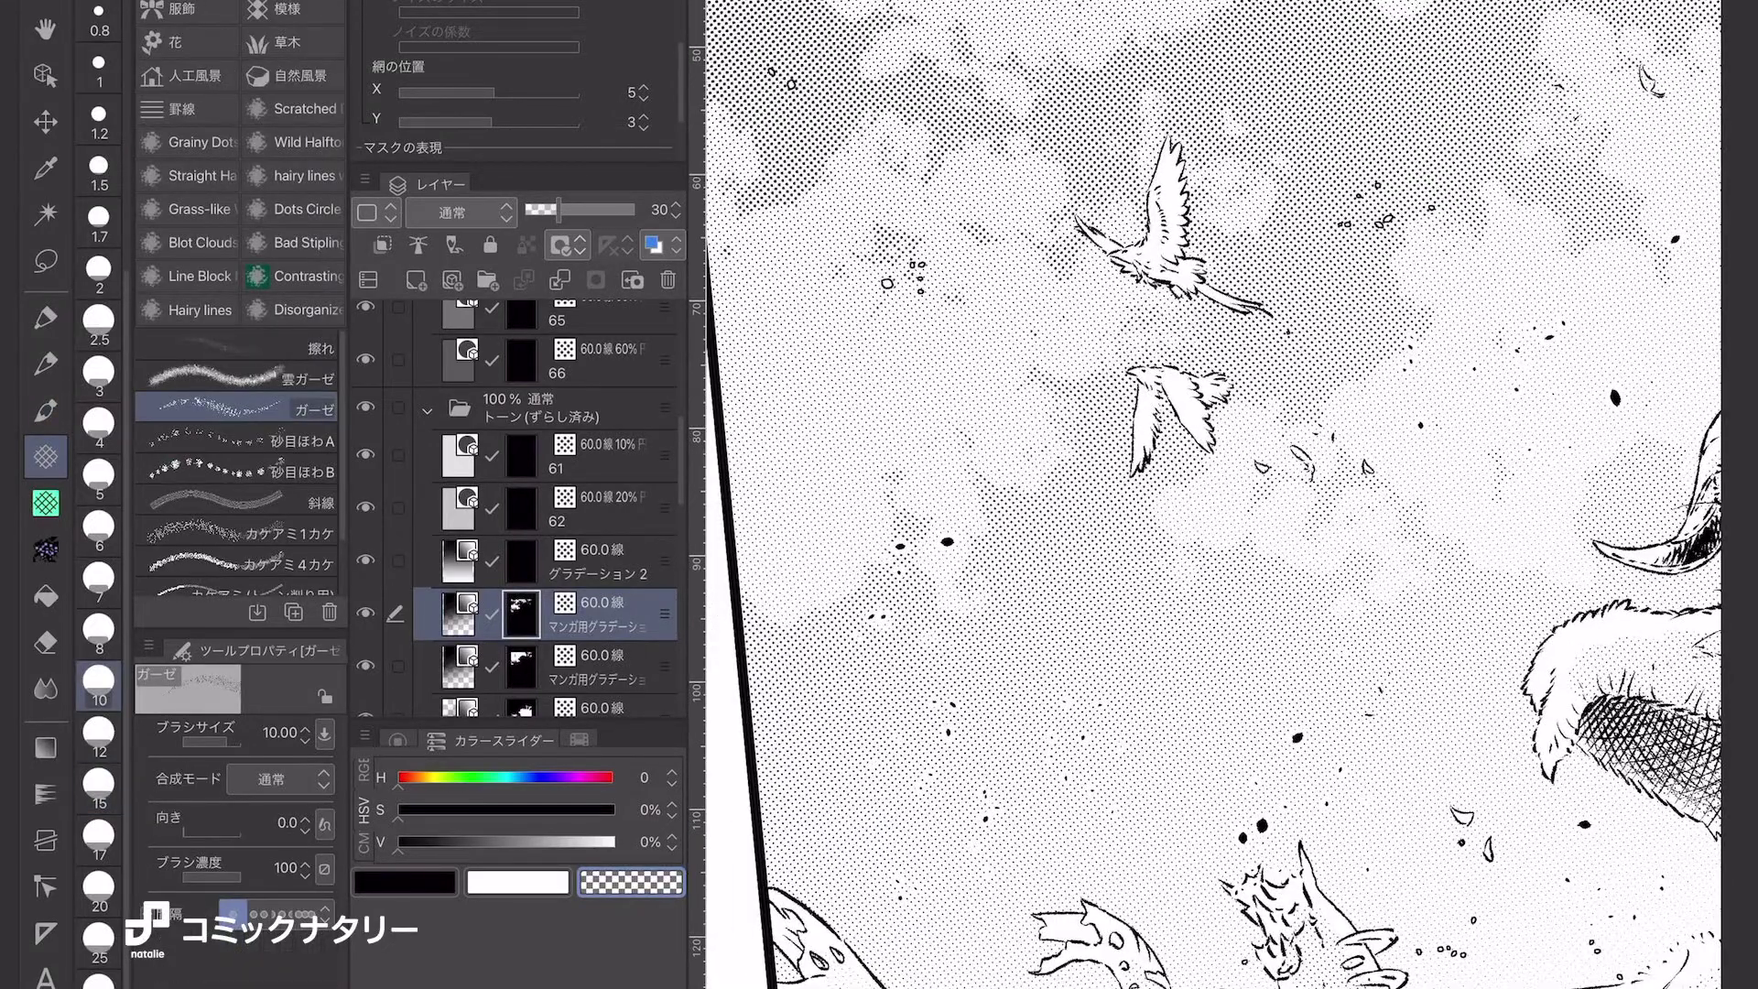
{"action": "scroll", "coordinate": [1484, 613], "scroll_direction": "up", "scroll_amount": 2}
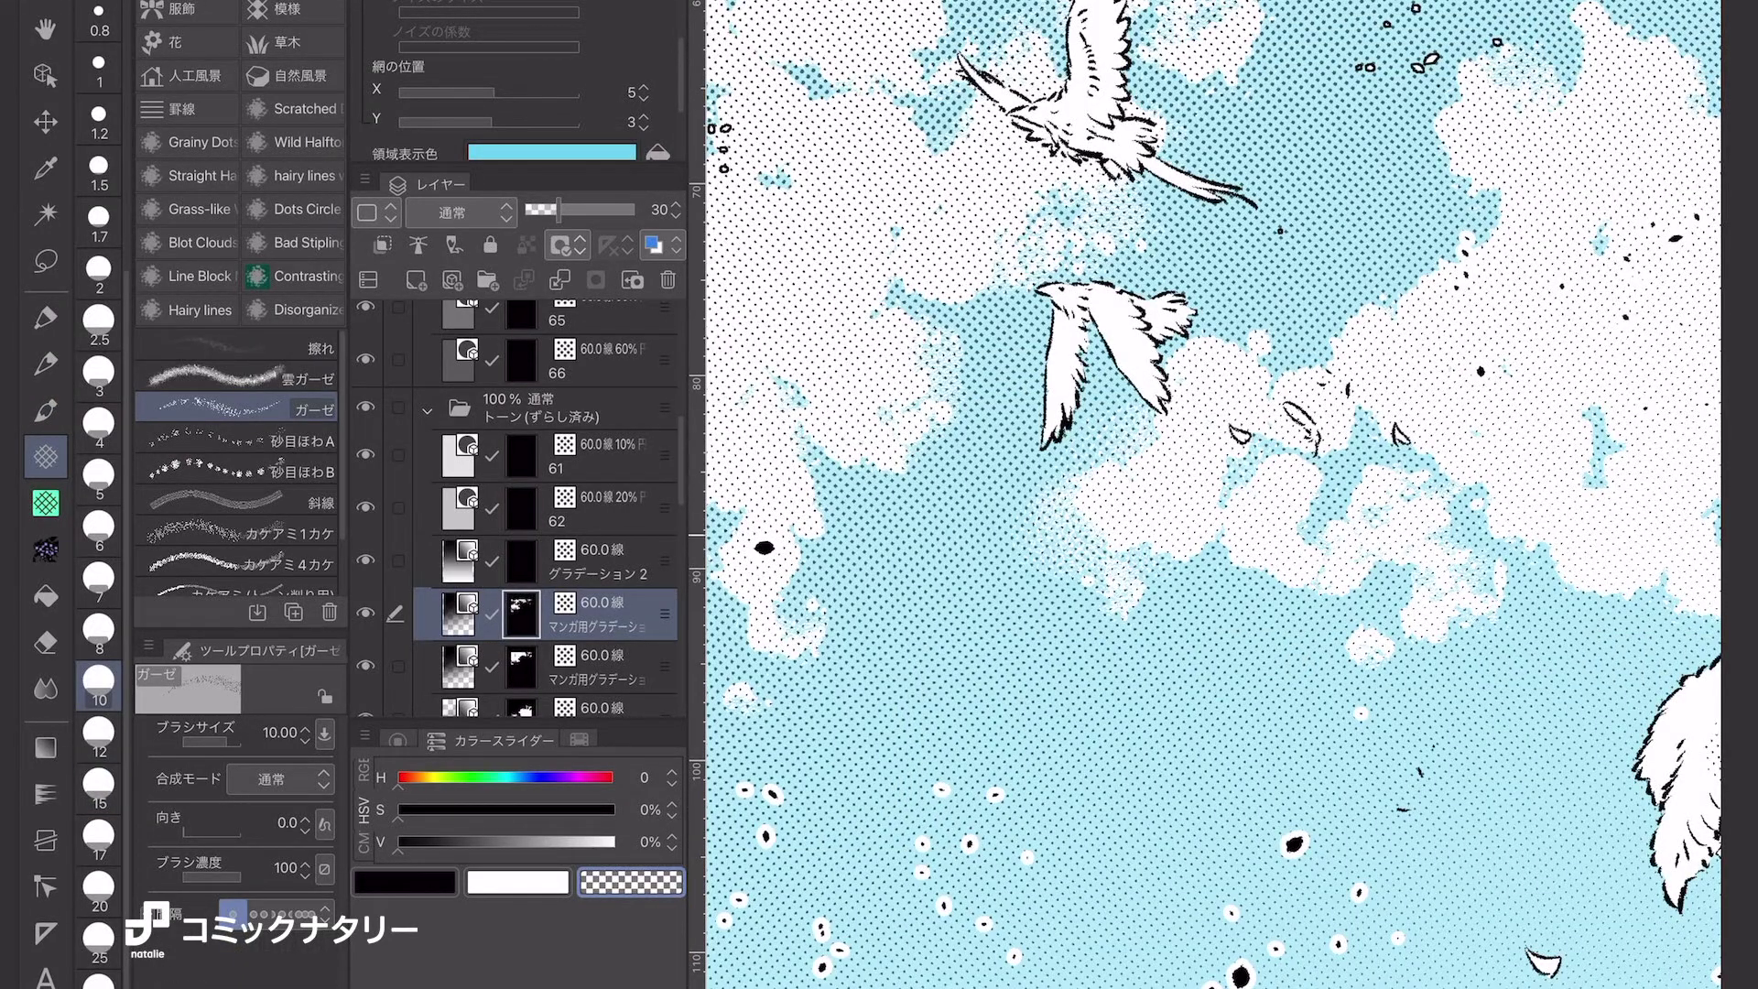
{"action": "left_click_drag", "start_coordinate": [1177, 544], "coordinate": [1277, 618]}
{"action": "left_click_drag", "start_coordinate": [1291, 279], "coordinate": [1387, 362]}
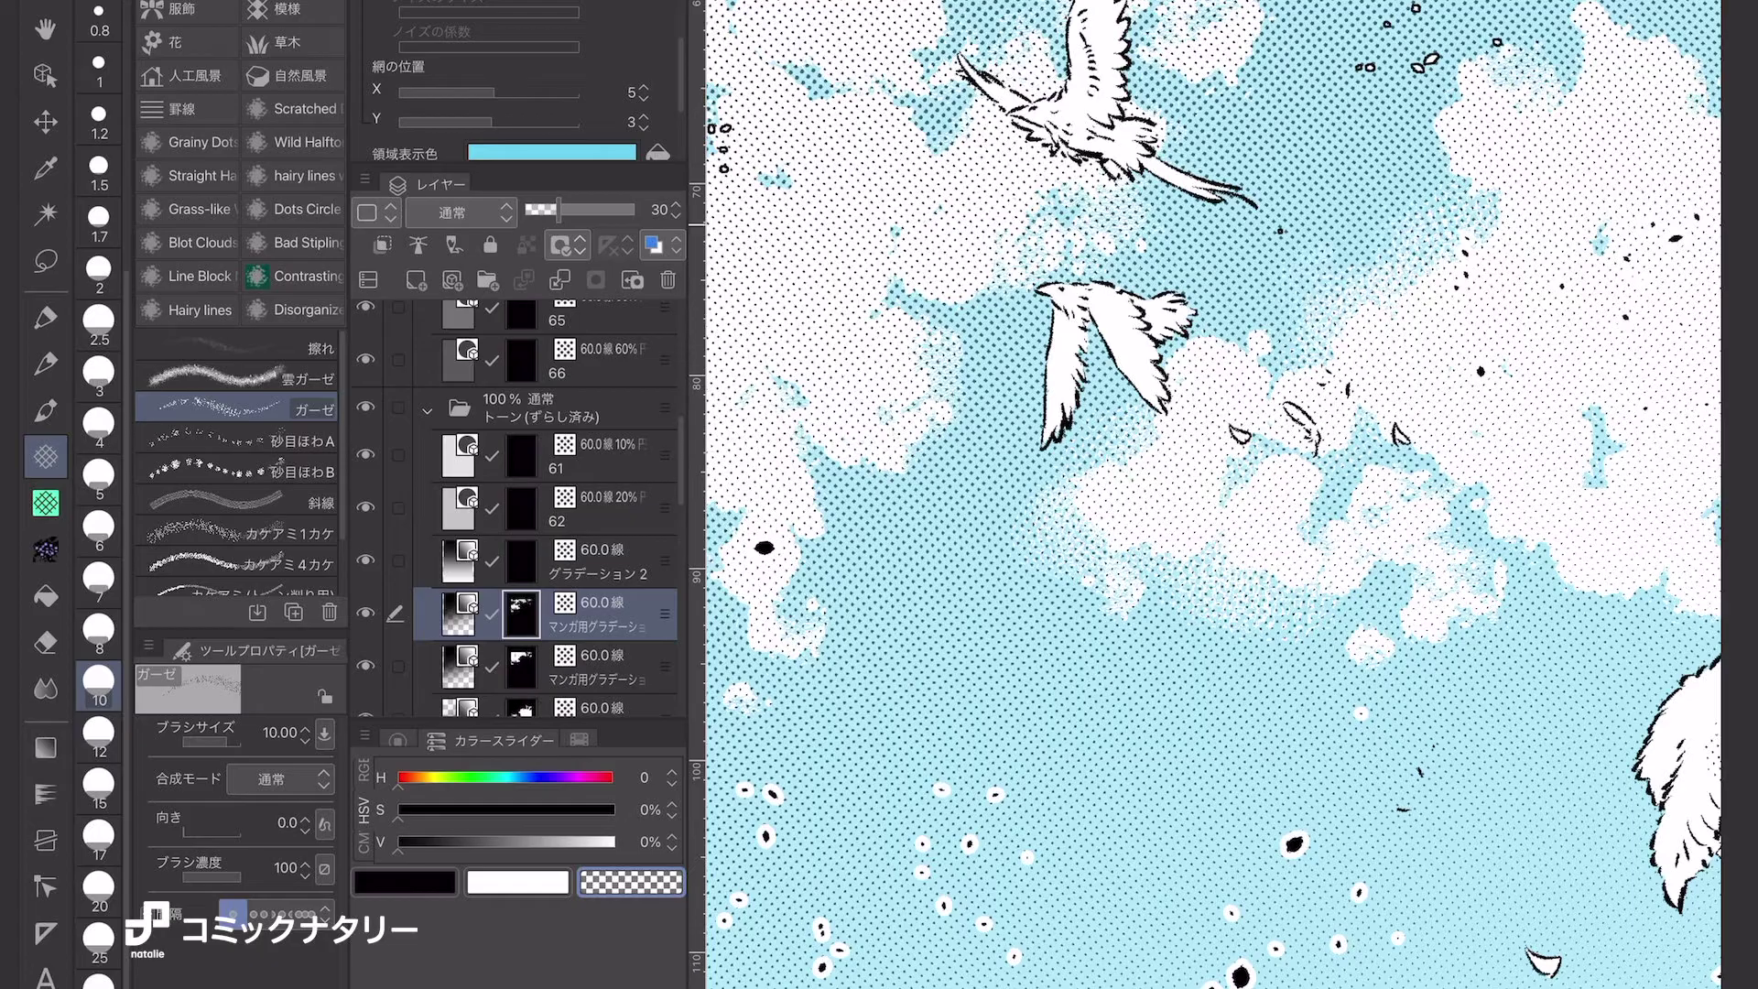
Refine the cloud edges across the sky up to the beast's head with the gauze brush at size 6.
{"action": "scroll", "coordinate": [1213, 495], "scroll_direction": "down", "scroll_amount": 5}
{"action": "scroll", "coordinate": [1213, 494], "scroll_direction": "up", "scroll_amount": 2}
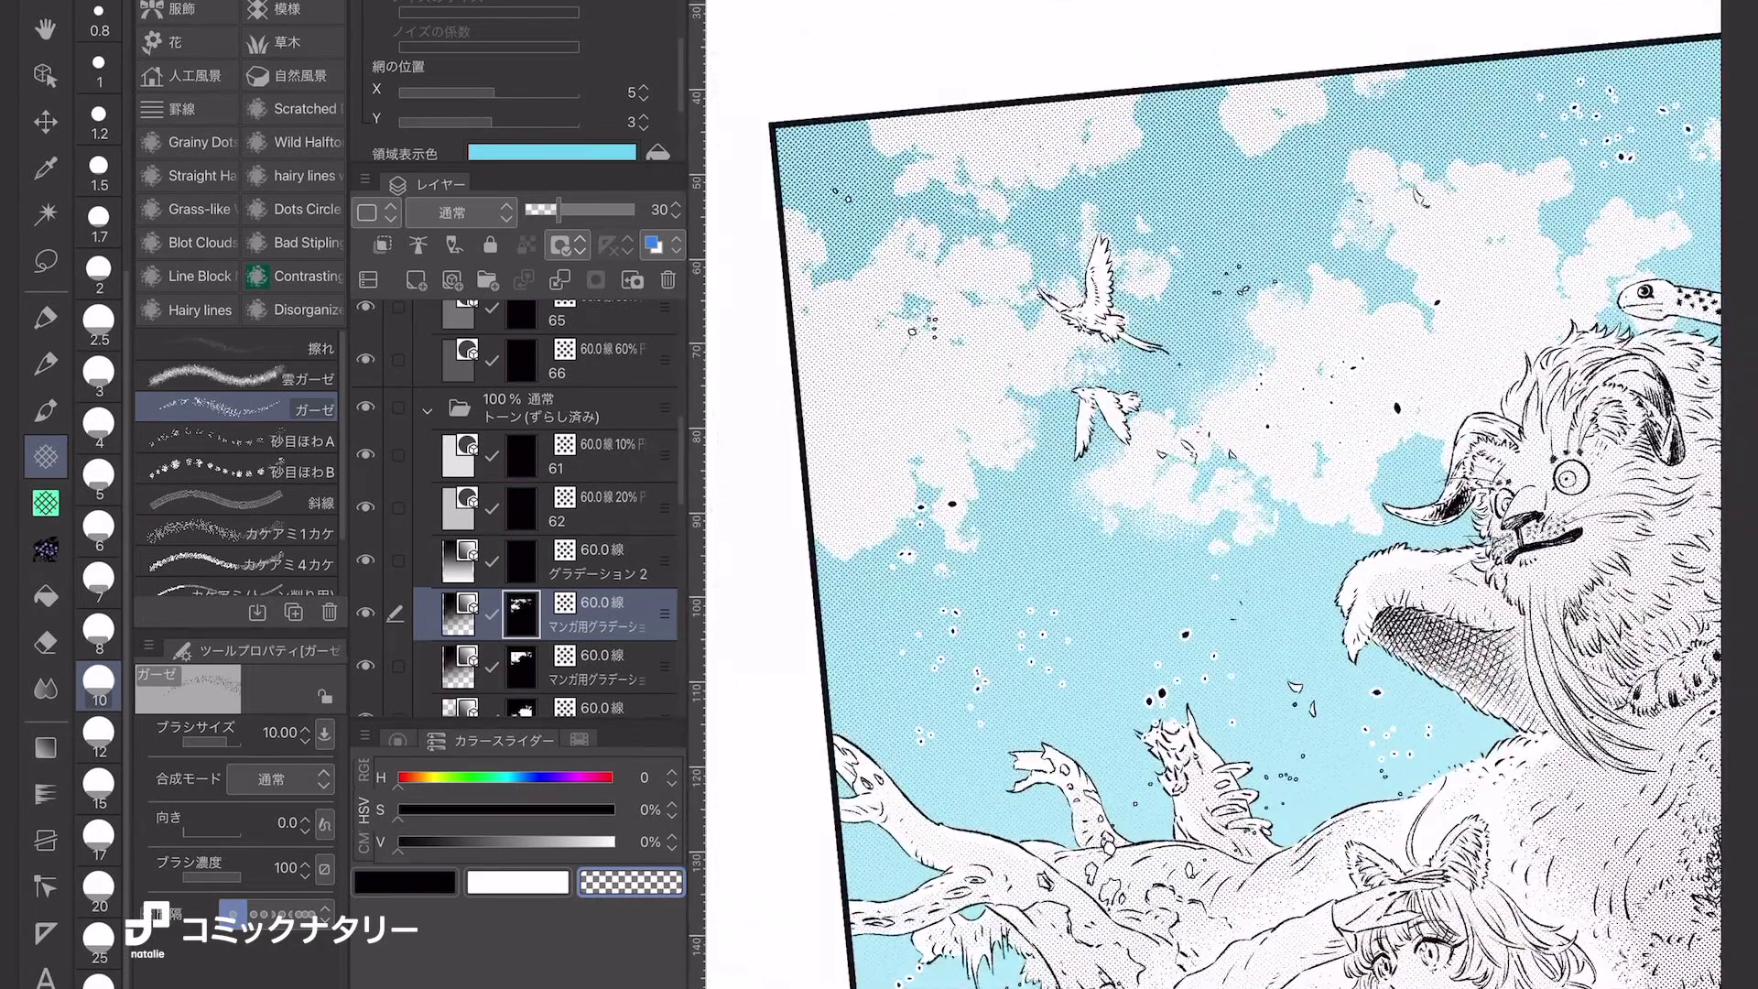
{"action": "left_click", "coordinate": [98, 371]}
{"action": "scroll", "coordinate": [1213, 494], "scroll_direction": "up", "scroll_amount": 3}
{"action": "left_click", "coordinate": [98, 525]}
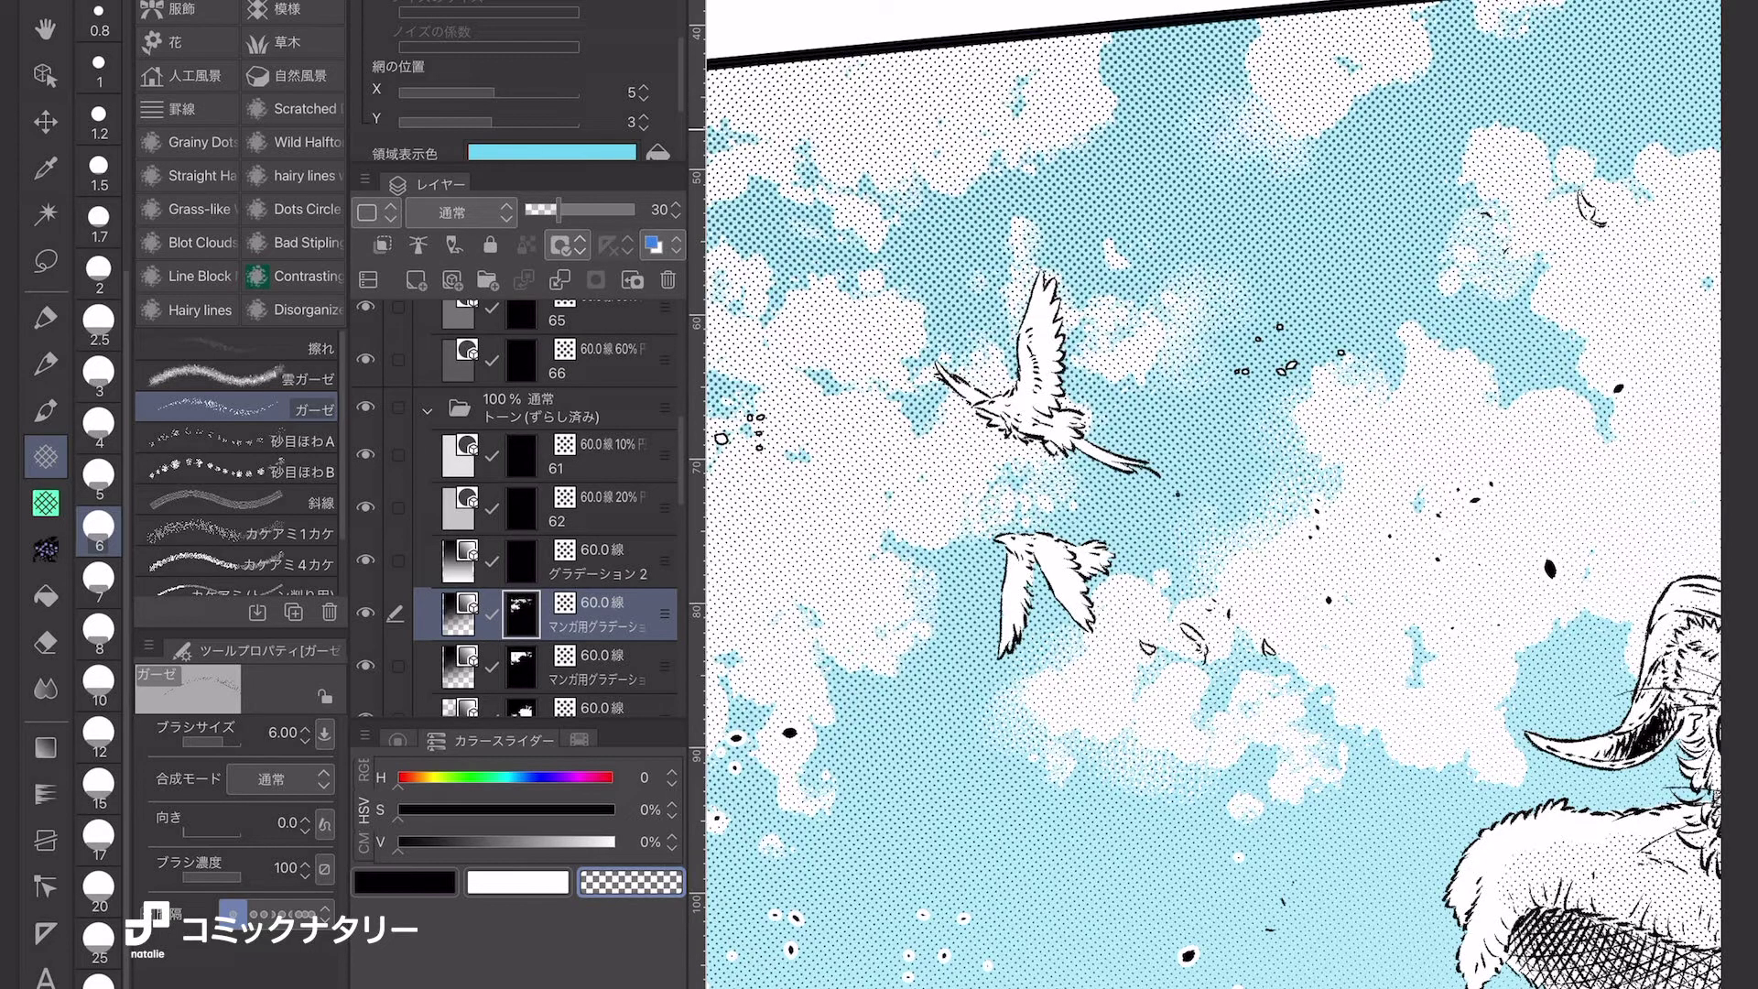
{"action": "scroll", "coordinate": [1213, 495], "scroll_direction": "down", "scroll_amount": 3}
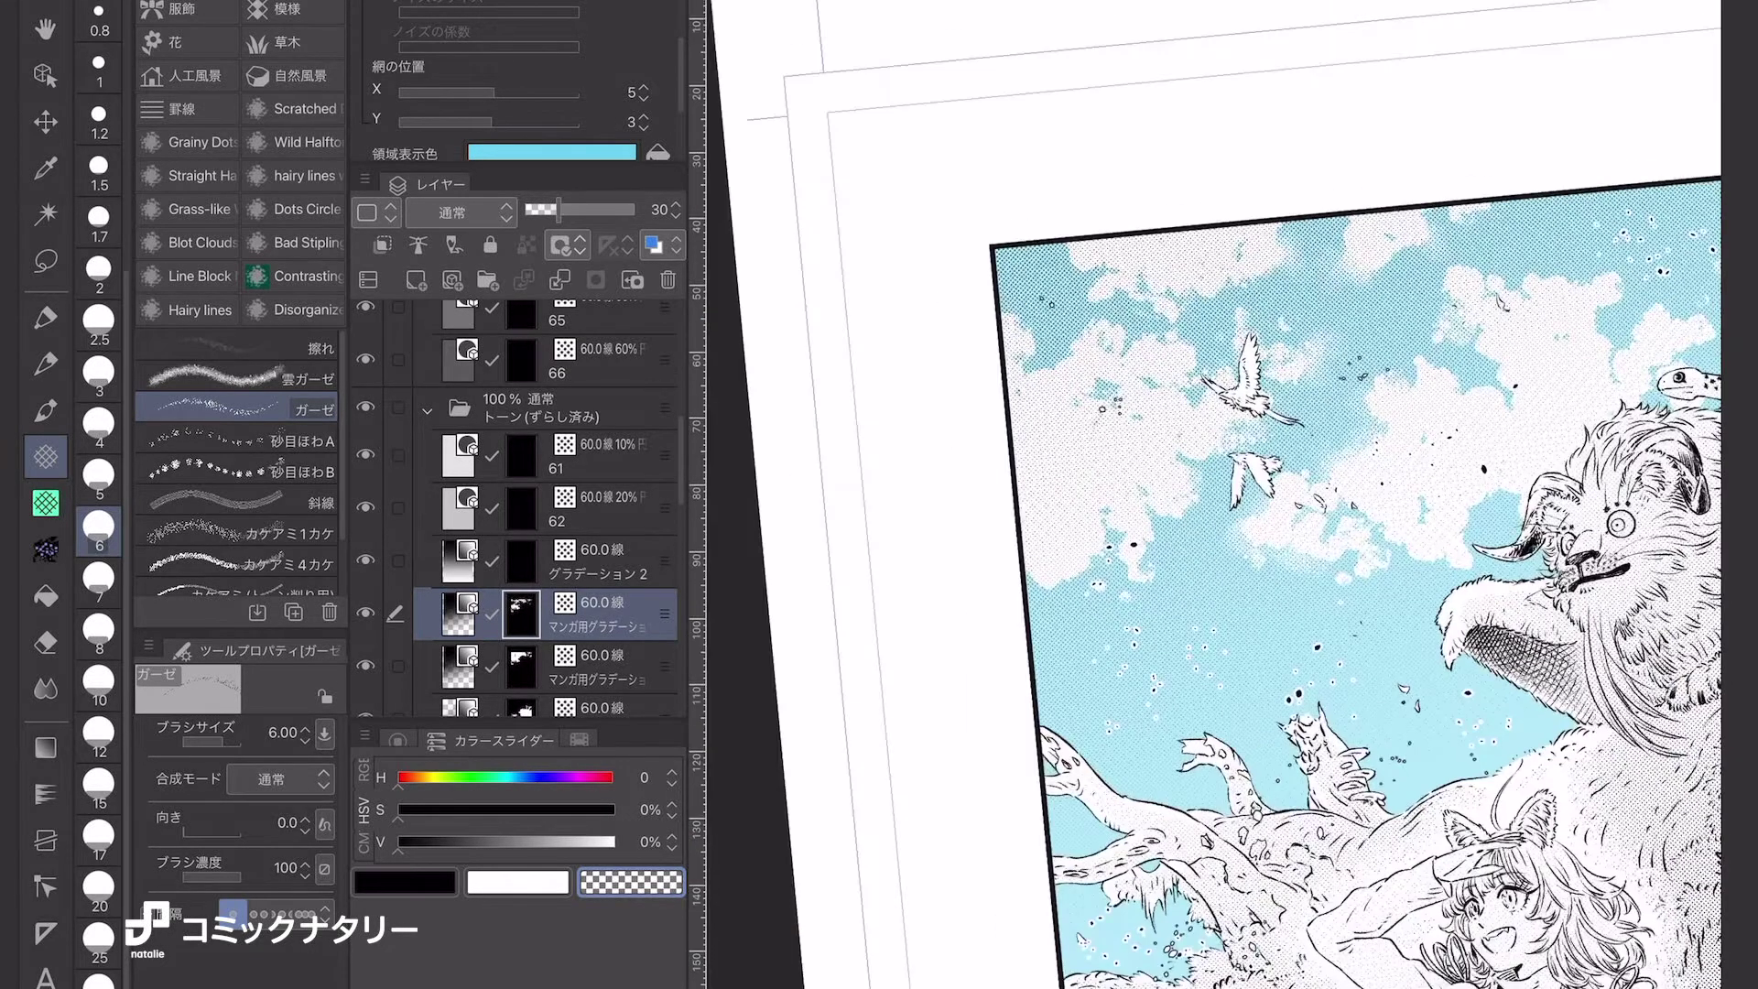
{"action": "scroll", "coordinate": [1213, 494], "scroll_direction": "up", "scroll_amount": 1}
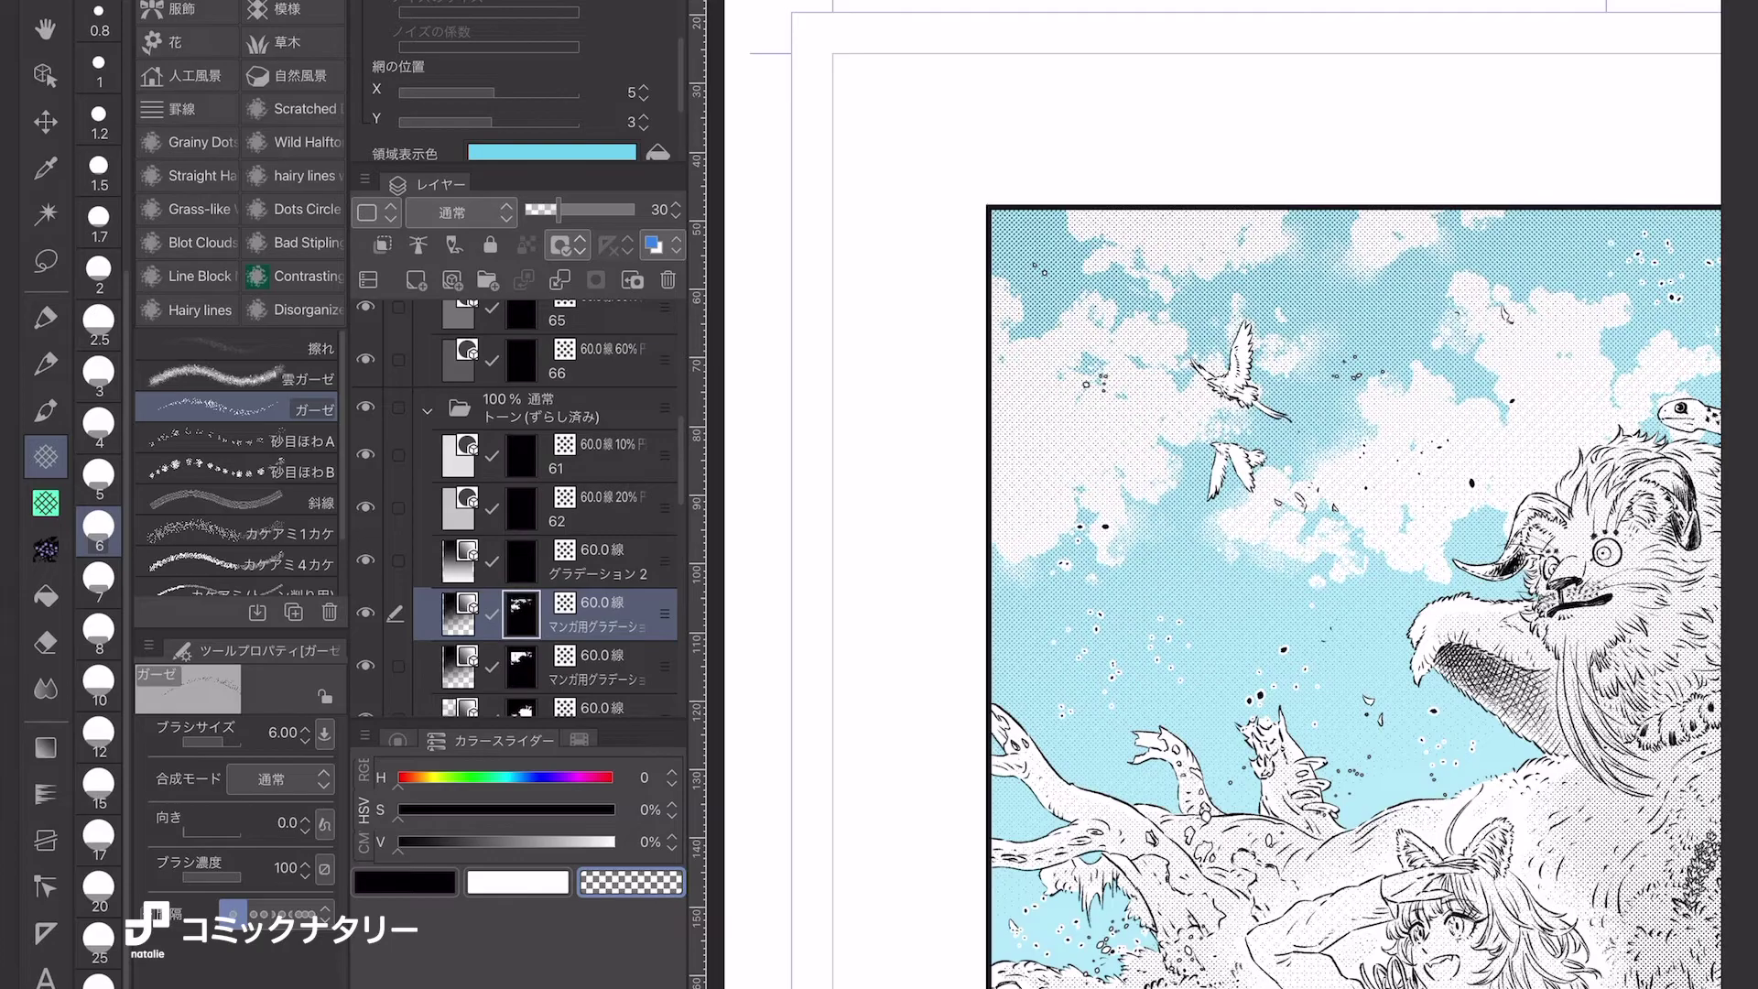
{"action": "scroll", "coordinate": [1213, 494], "scroll_direction": "up", "scroll_amount": 3}
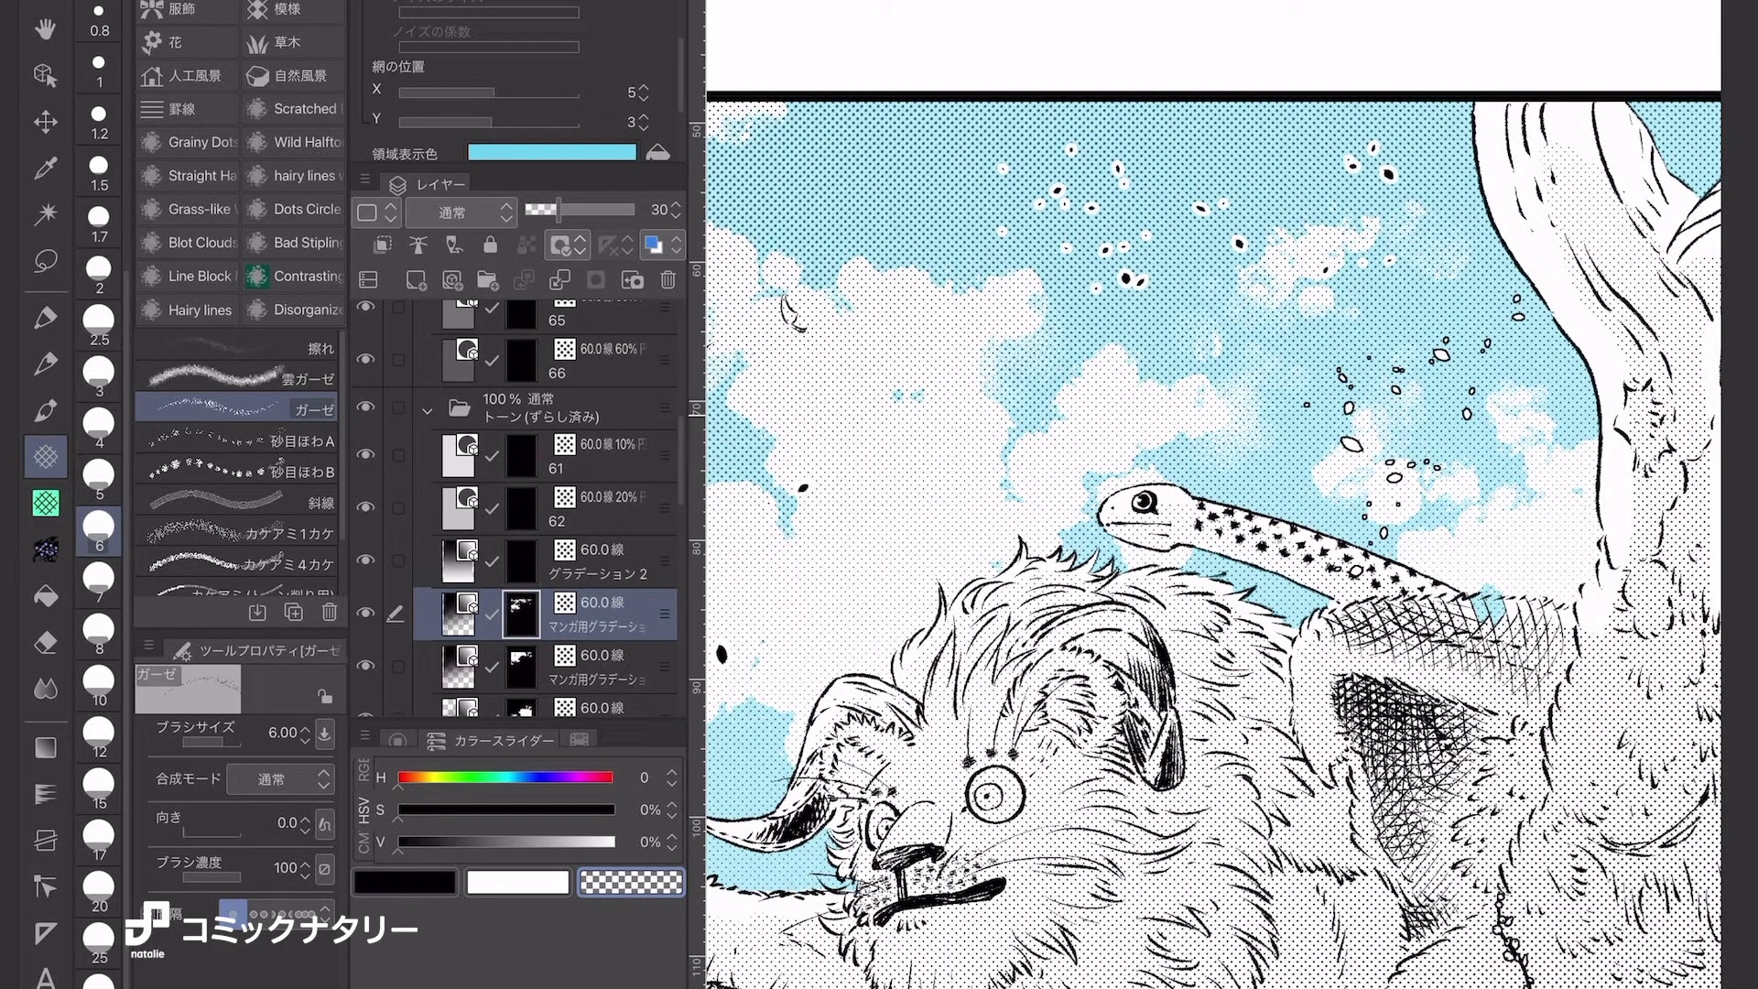
{"action": "left_click_drag", "start_coordinate": [998, 444], "coordinate": [1042, 396]}
Soften the cloud edges in the sky gaps between the tree's trunks and branches with the gauze brush.
{"action": "scroll", "coordinate": [1213, 494], "scroll_direction": "up", "scroll_amount": 3}
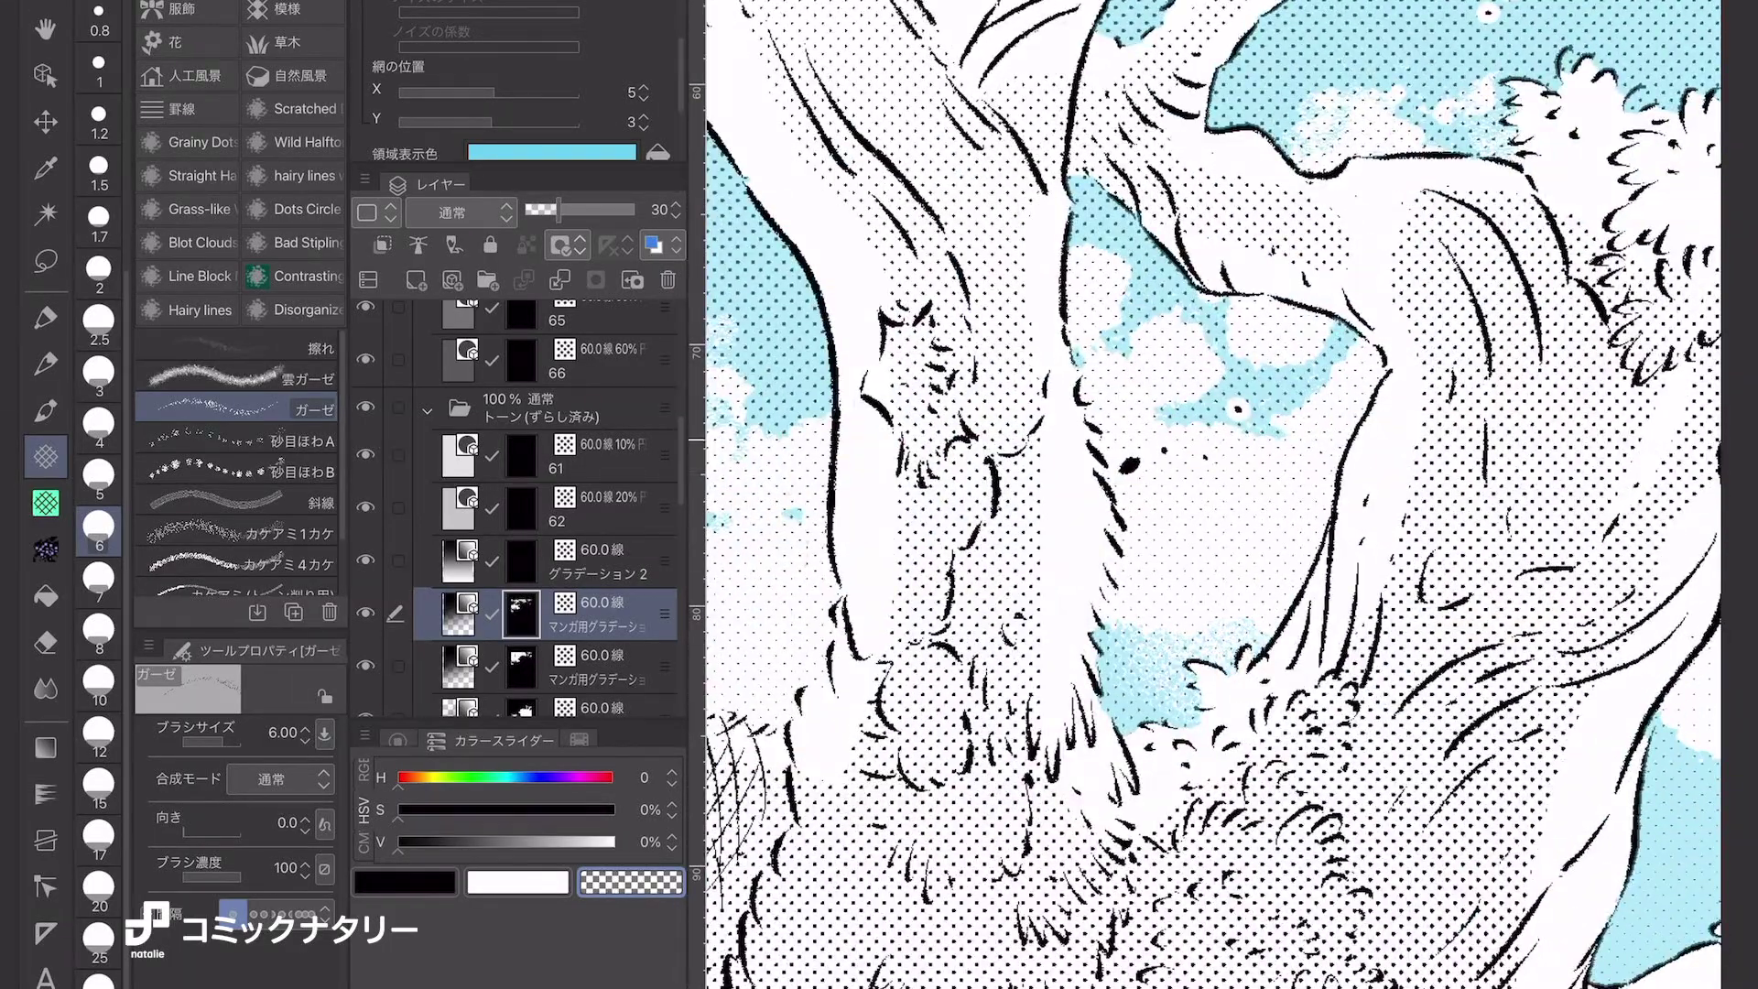
{"action": "mouse_move", "coordinate": [1237, 408]}
{"action": "left_mouse_down"}
{"action": "mouse_move", "coordinate": [1341, 332]}
{"action": "mouse_move", "coordinate": [1081, 197]}
{"action": "mouse_move", "coordinate": [1077, 362]}
{"action": "left_mouse_up"}
{"action": "scroll", "coordinate": [1077, 362], "scroll_direction": "down", "scroll_amount": 3}
{"action": "scroll", "coordinate": [1159, 632], "scroll_direction": "up", "scroll_amount": 2}
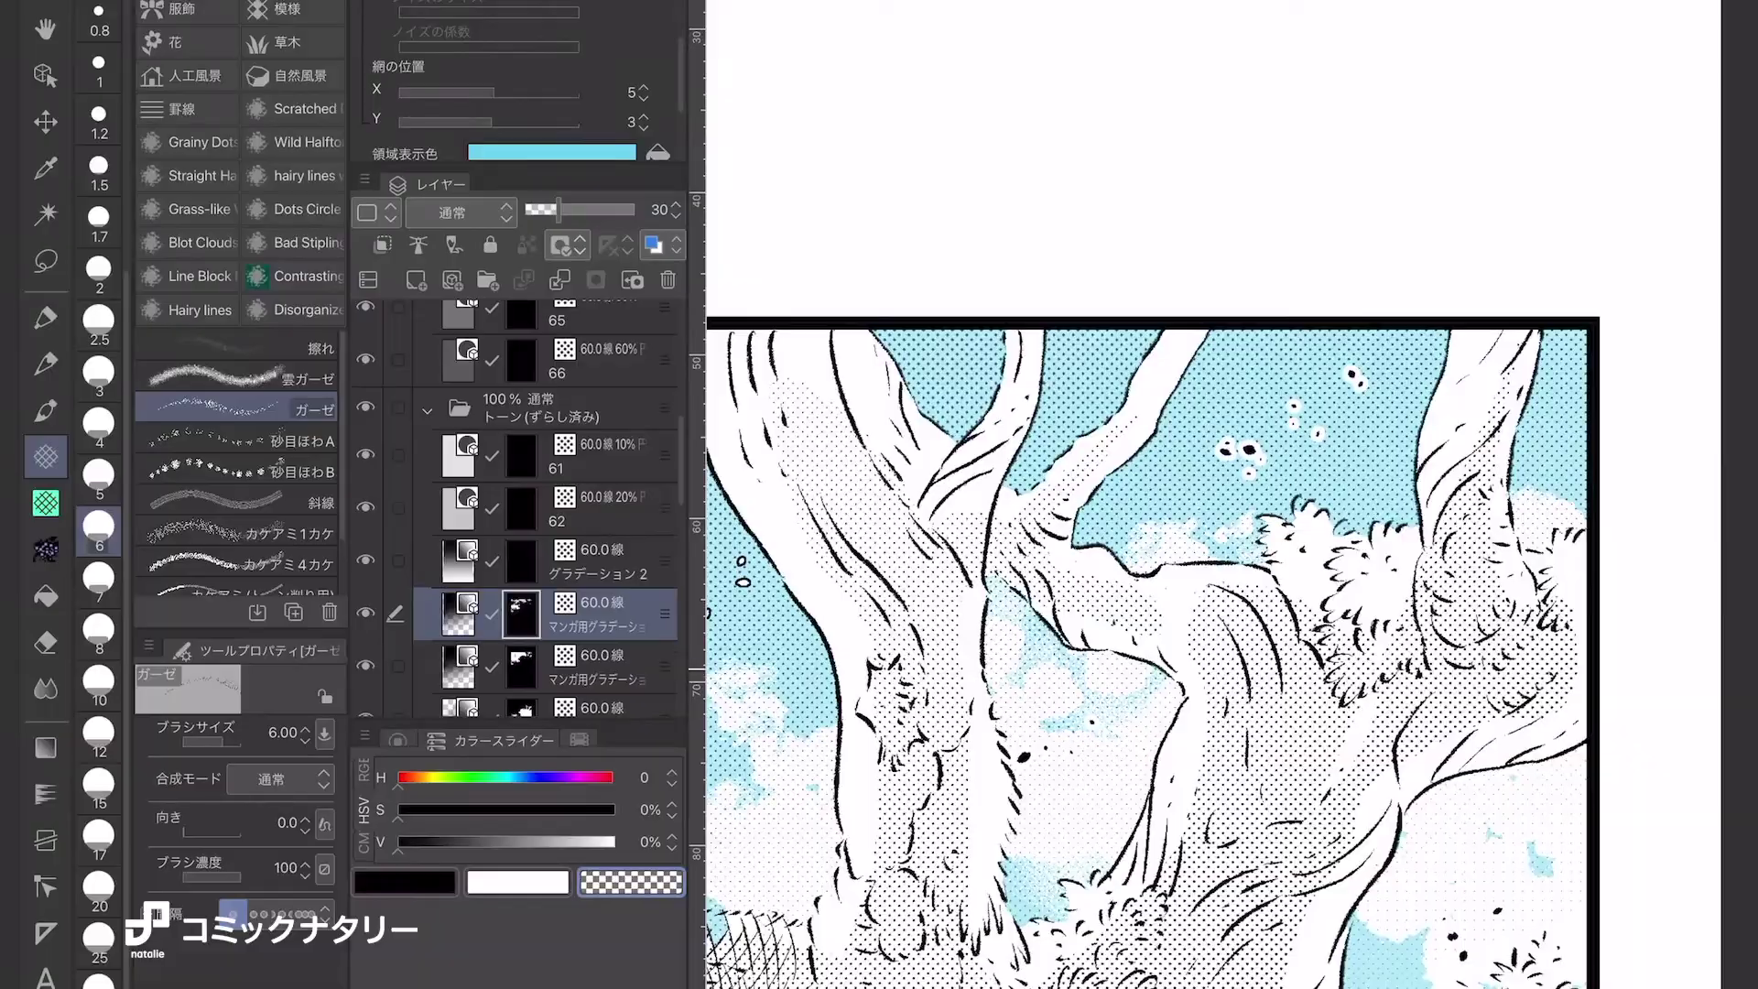
{"action": "left_click_drag", "start_coordinate": [1213, 495], "coordinate": [1172, 531]}
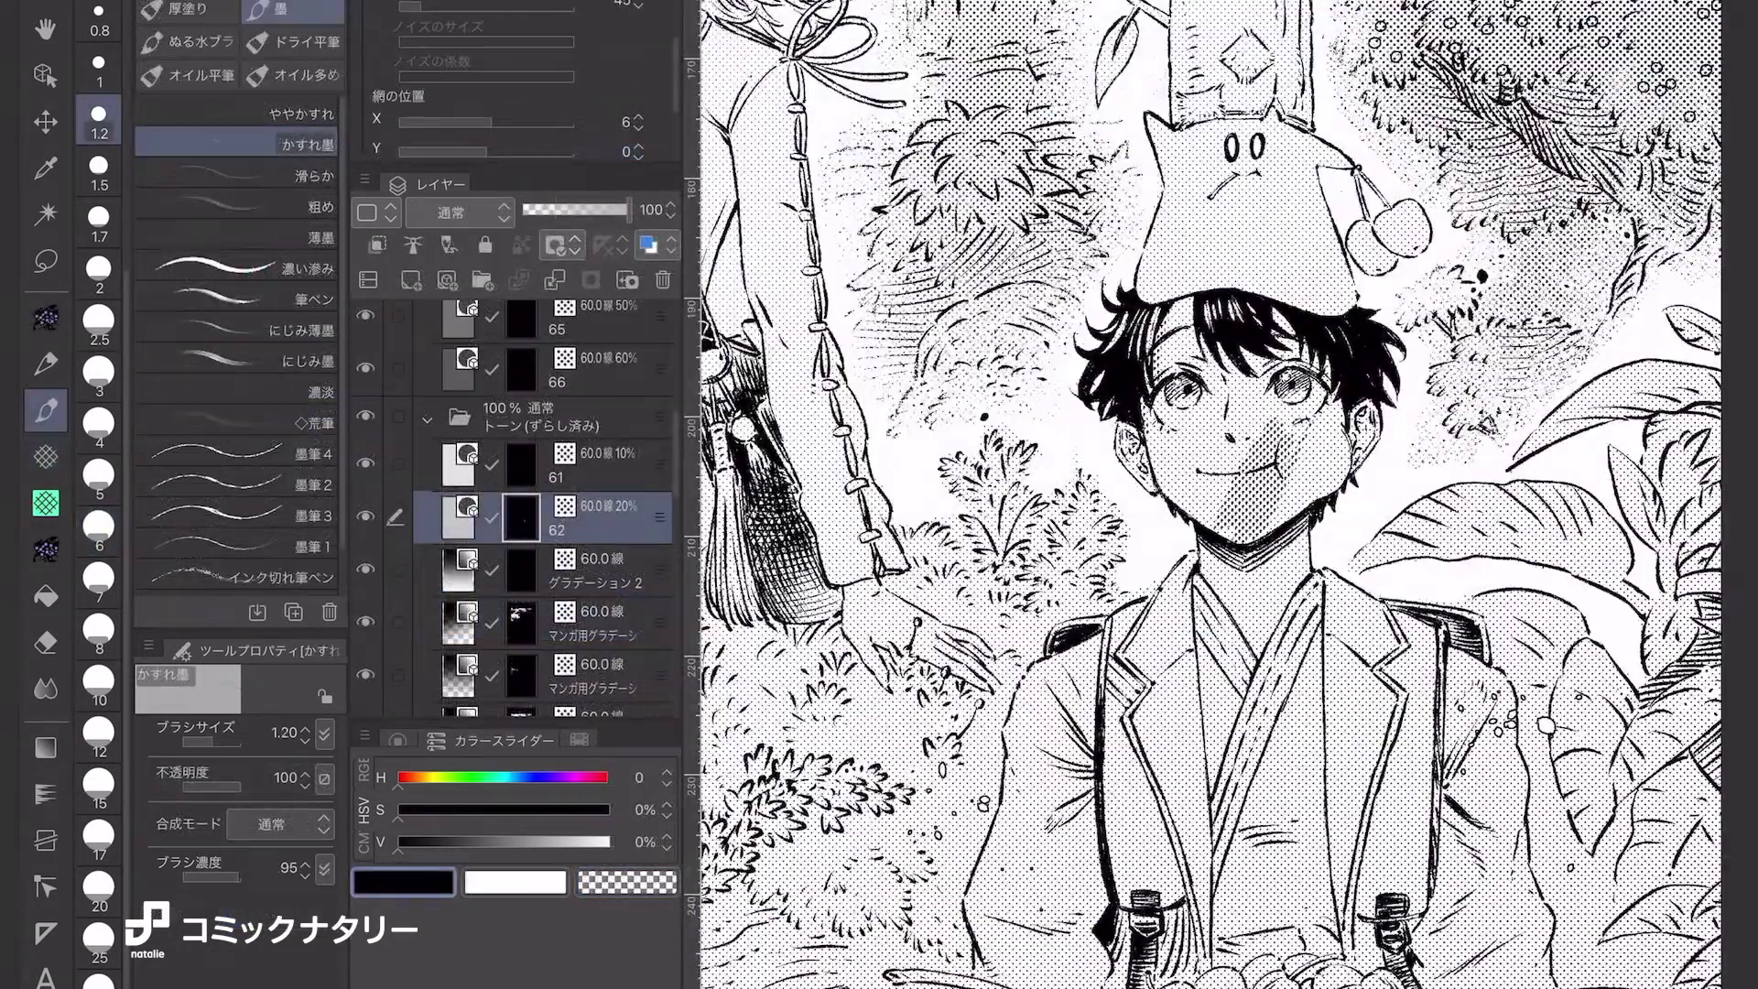
Paint 10% tone shadows on the boy's face, neck, jacket and sleeve on layer 61, using brush size 2 for the clothing.
{"action": "scroll", "coordinate": [1209, 494], "scroll_direction": "down", "scroll_amount": 5}
{"action": "scroll", "coordinate": [1208, 412], "scroll_direction": "up", "scroll_amount": 8}
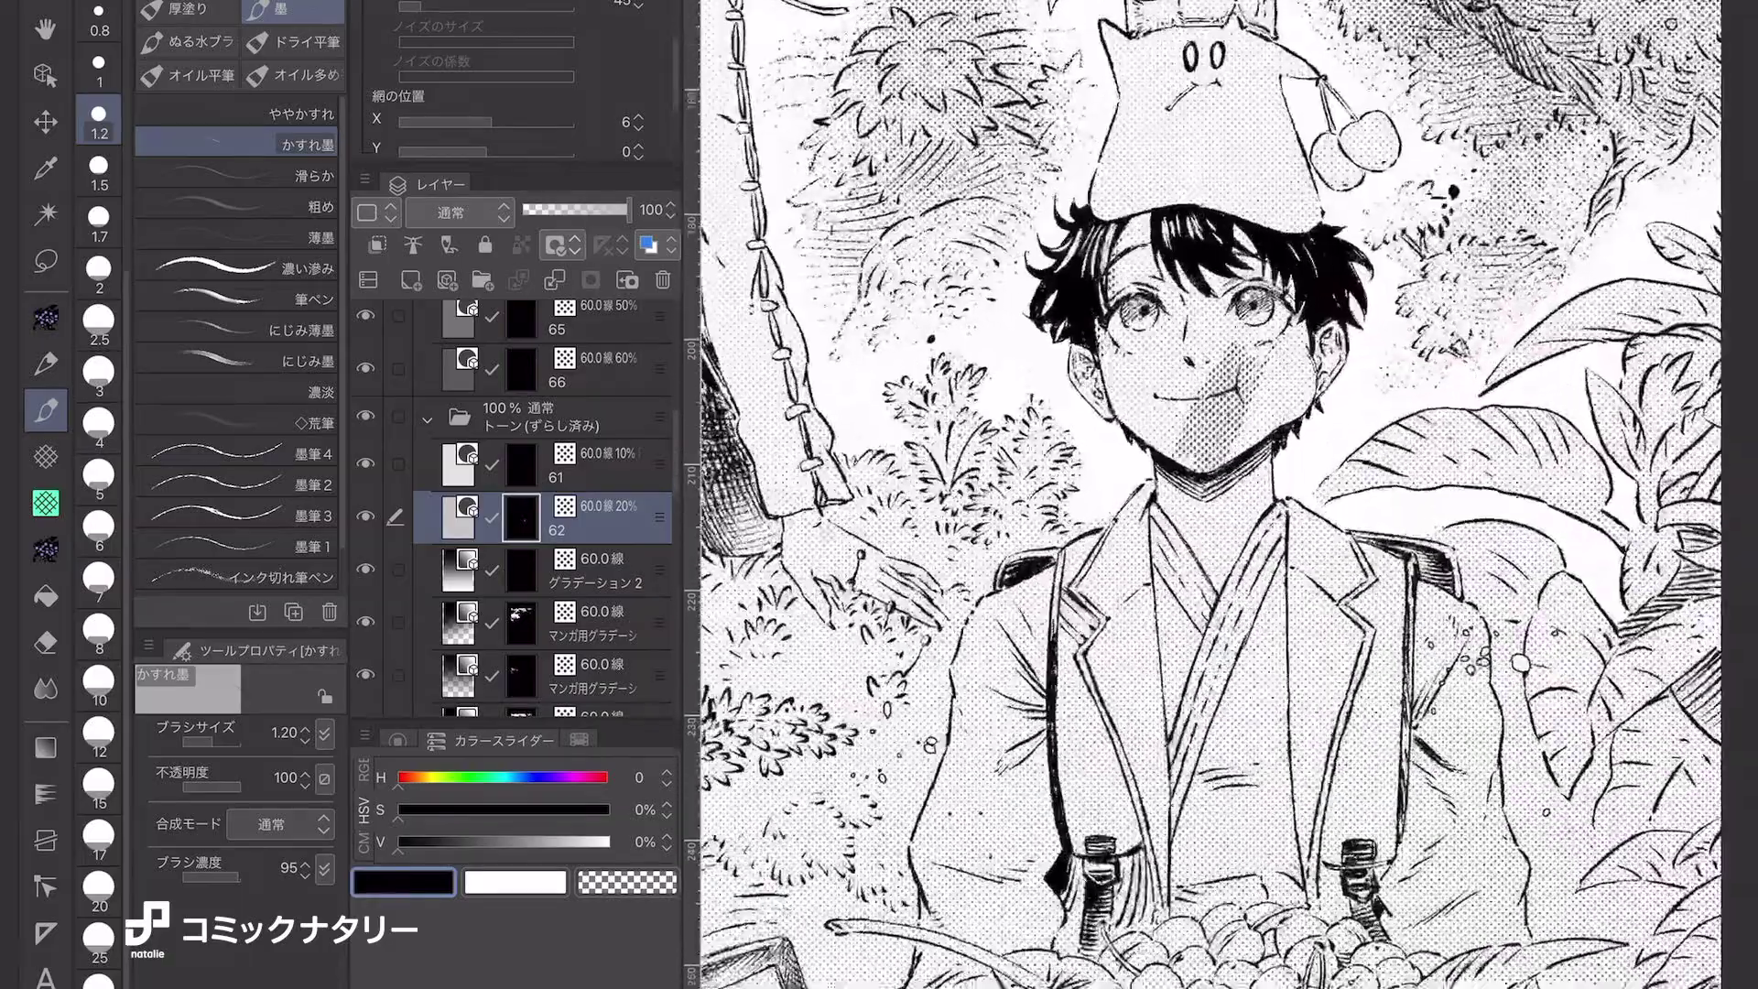
{"action": "left_click", "coordinate": [595, 465]}
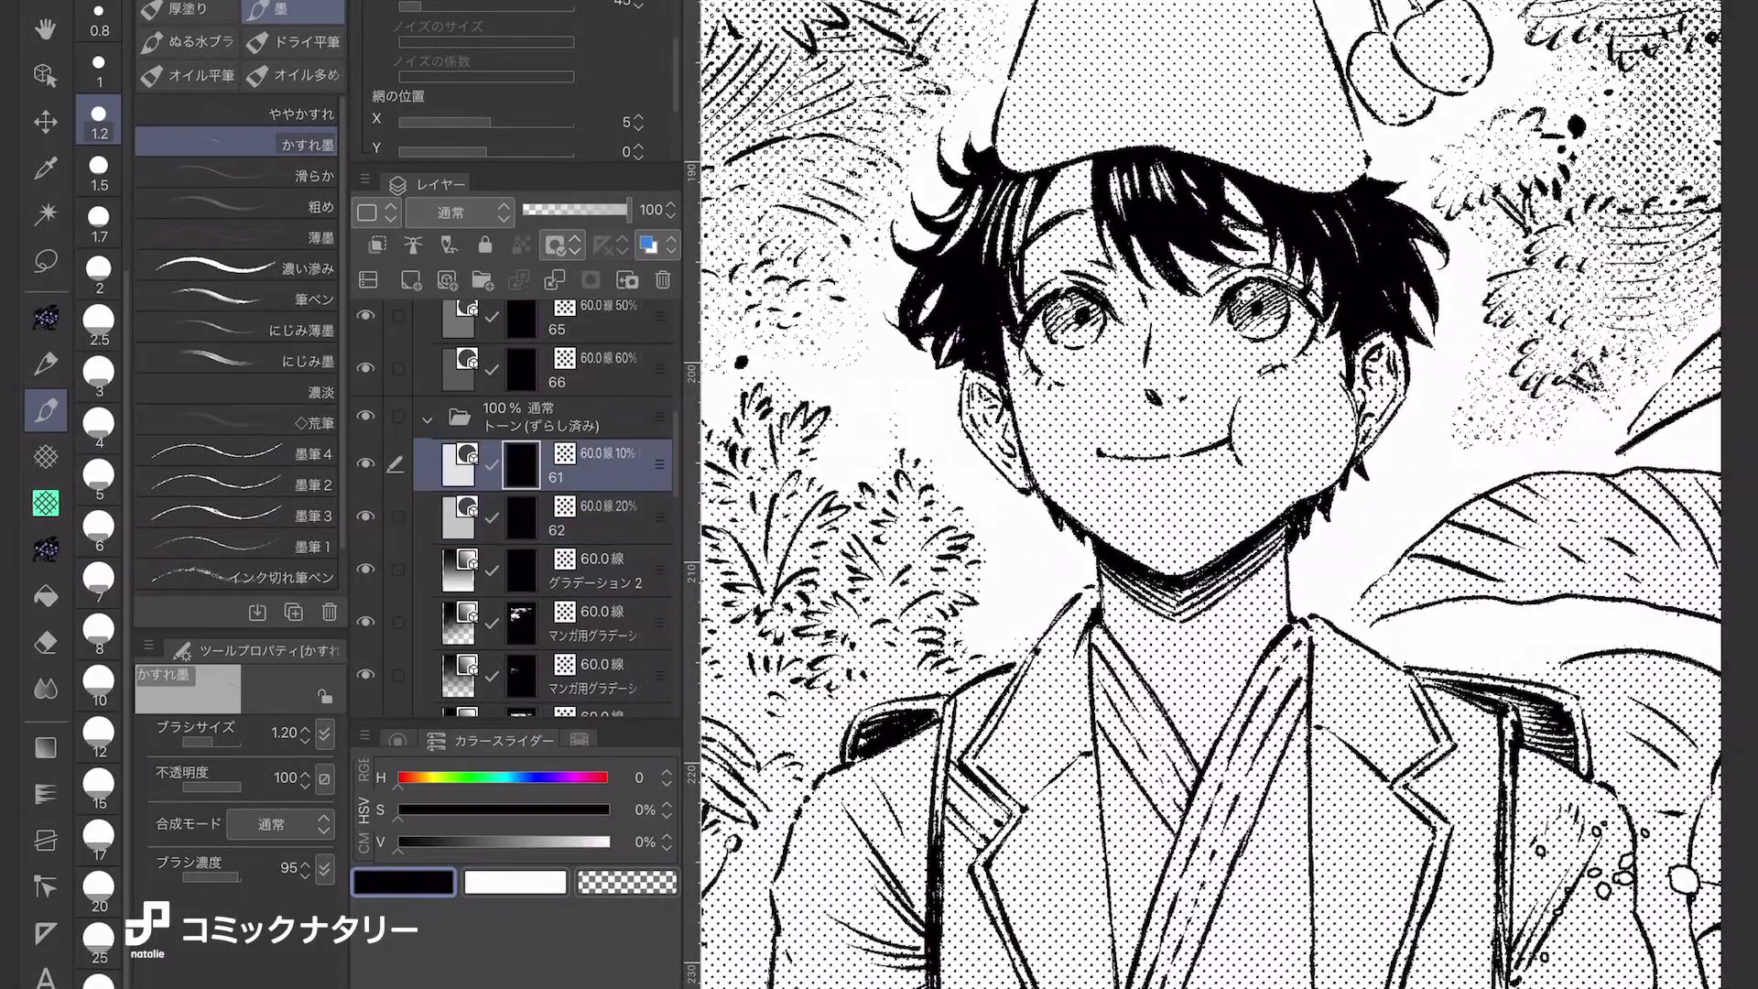
{"action": "scroll", "coordinate": [1209, 494], "scroll_direction": "up", "scroll_amount": 3}
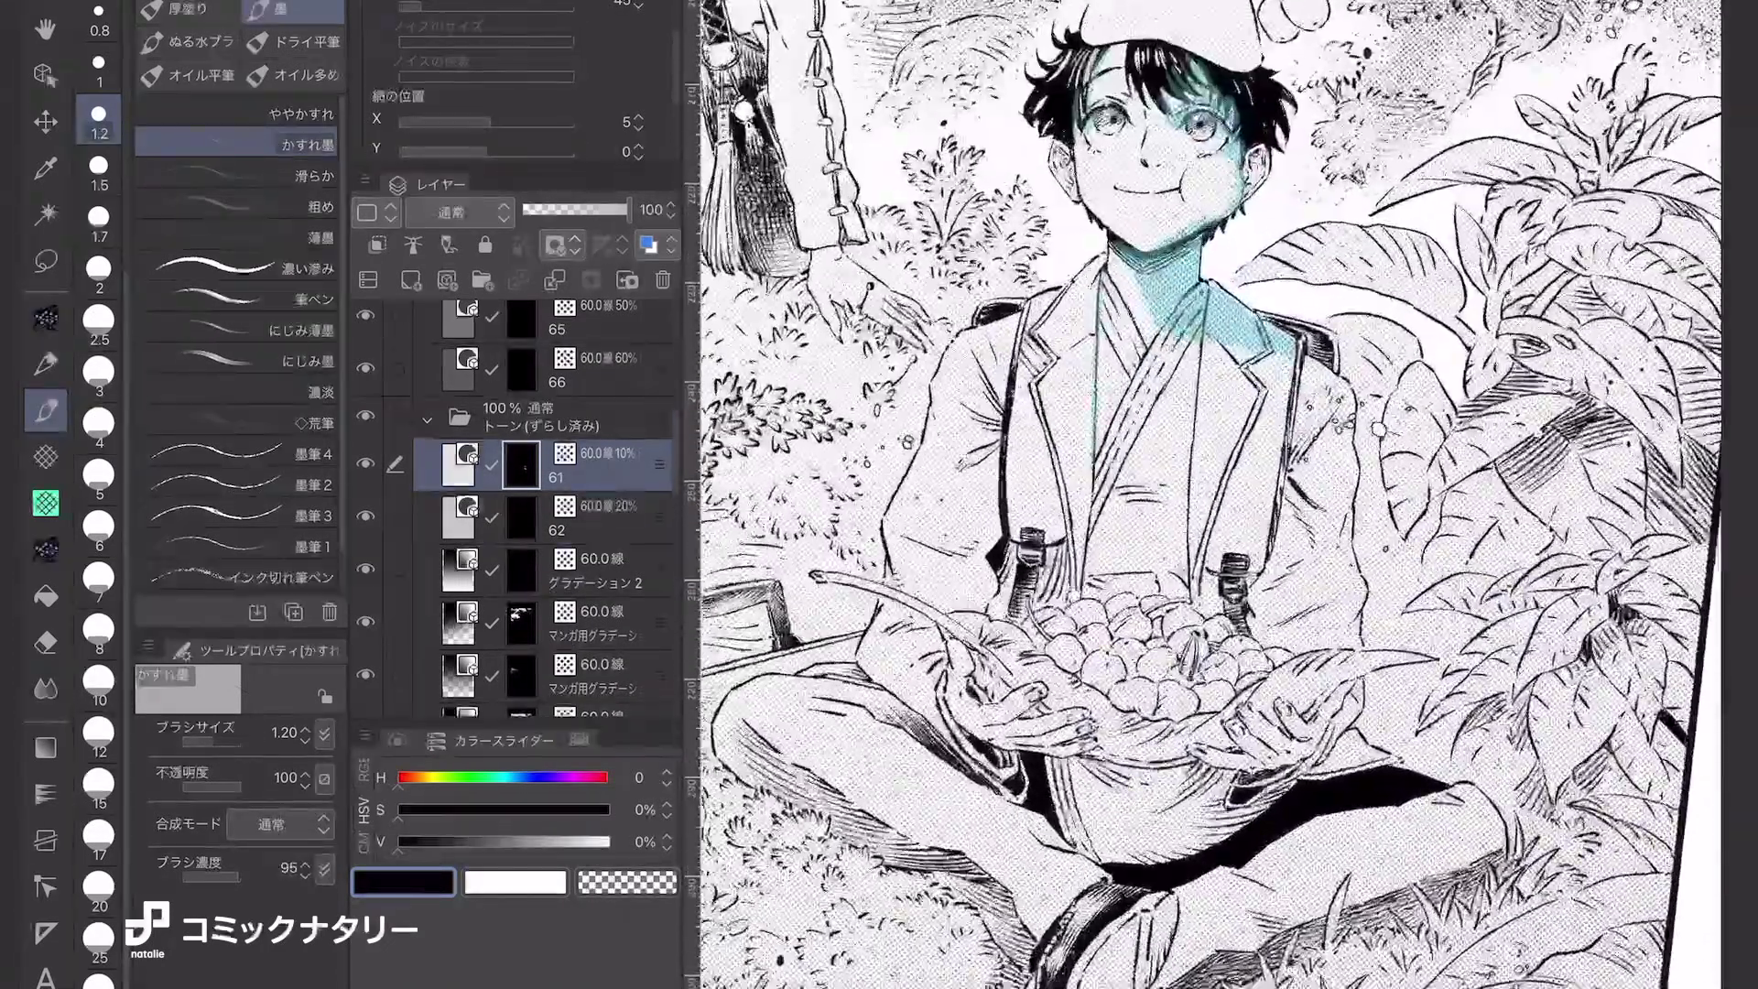
{"action": "scroll", "coordinate": [1415, 466], "scroll_direction": "up", "scroll_amount": 3}
{"action": "mouse_move", "coordinate": [1247, 370]}
{"action": "left_mouse_down"}
{"action": "mouse_move", "coordinate": [1155, 502]}
{"action": "mouse_move", "coordinate": [1130, 631]}
{"action": "mouse_move", "coordinate": [1181, 641]}
{"action": "left_mouse_up"}
{"action": "left_click", "coordinate": [99, 268]}
{"action": "left_click_drag", "start_coordinate": [1256, 557], "coordinate": [1227, 676]}
{"action": "left_click_drag", "start_coordinate": [1247, 737], "coordinate": [1066, 817]}
{"action": "scroll", "coordinate": [1209, 494], "scroll_direction": "down", "scroll_amount": 5}
{"action": "scroll", "coordinate": [1208, 495], "scroll_direction": "up", "scroll_amount": 4}
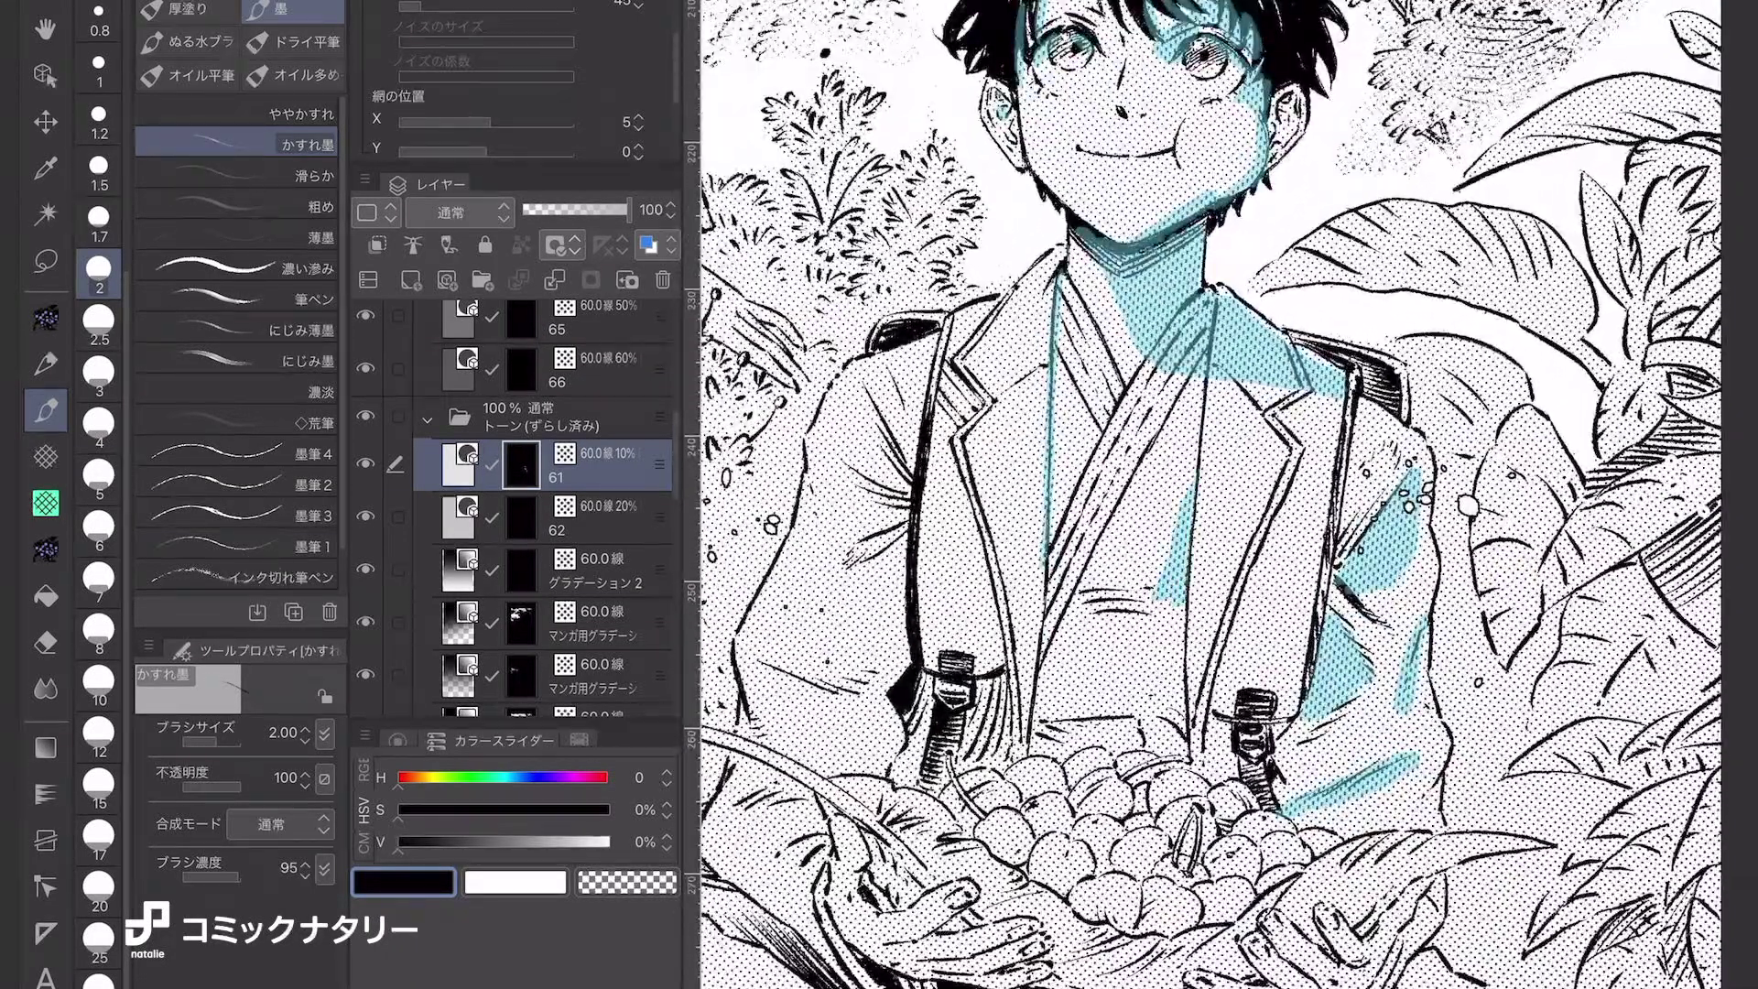
Fill the boy's inner robe above the pile of fruit with the 10% shadow tone.
{"action": "key", "text": "asciicircum"}
{"action": "scroll", "coordinate": [1209, 495], "scroll_direction": "up", "scroll_amount": 4}
{"action": "mouse_move", "coordinate": [1080, 367]}
{"action": "left_mouse_down"}
{"action": "mouse_move", "coordinate": [1017, 550]}
{"action": "mouse_move", "coordinate": [897, 567]}
{"action": "left_mouse_up"}
{"action": "left_click_drag", "start_coordinate": [902, 330], "coordinate": [806, 586]}
{"action": "key", "text": "ctrl+0"}
{"action": "scroll", "coordinate": [1208, 495], "scroll_direction": "up", "scroll_amount": 4}
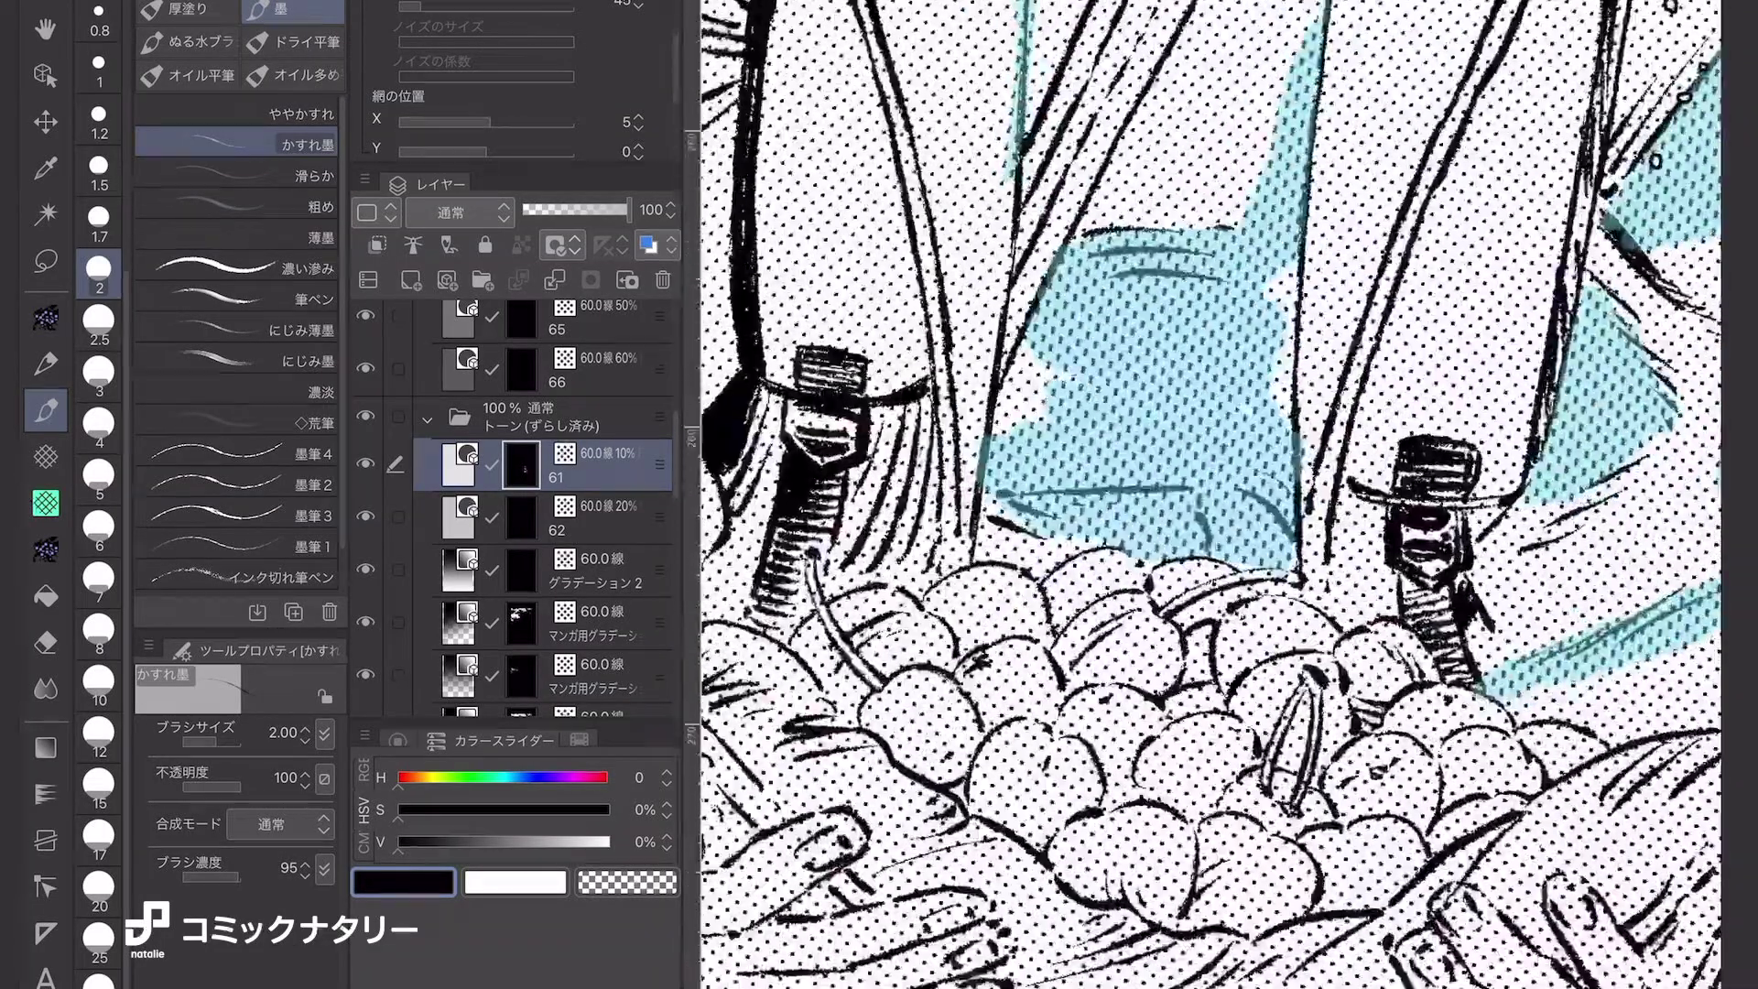
Paint 10% tone shadows over both lower jacket fronts around the strap buckles.
{"action": "scroll", "coordinate": [1208, 495], "scroll_direction": "down", "scroll_amount": 3}
{"action": "scroll", "coordinate": [1209, 494], "scroll_direction": "up", "scroll_amount": 3}
{"action": "left_click_drag", "start_coordinate": [1089, 440], "coordinate": [1121, 641]}
{"action": "mouse_move", "coordinate": [971, 503]}
{"action": "left_mouse_down"}
{"action": "mouse_move", "coordinate": [1016, 266]}
{"action": "mouse_move", "coordinate": [1080, 476]}
{"action": "mouse_move", "coordinate": [943, 678]}
{"action": "mouse_move", "coordinate": [994, 622]}
{"action": "left_mouse_up"}
{"action": "left_click_drag", "start_coordinate": [971, 742], "coordinate": [1048, 613]}
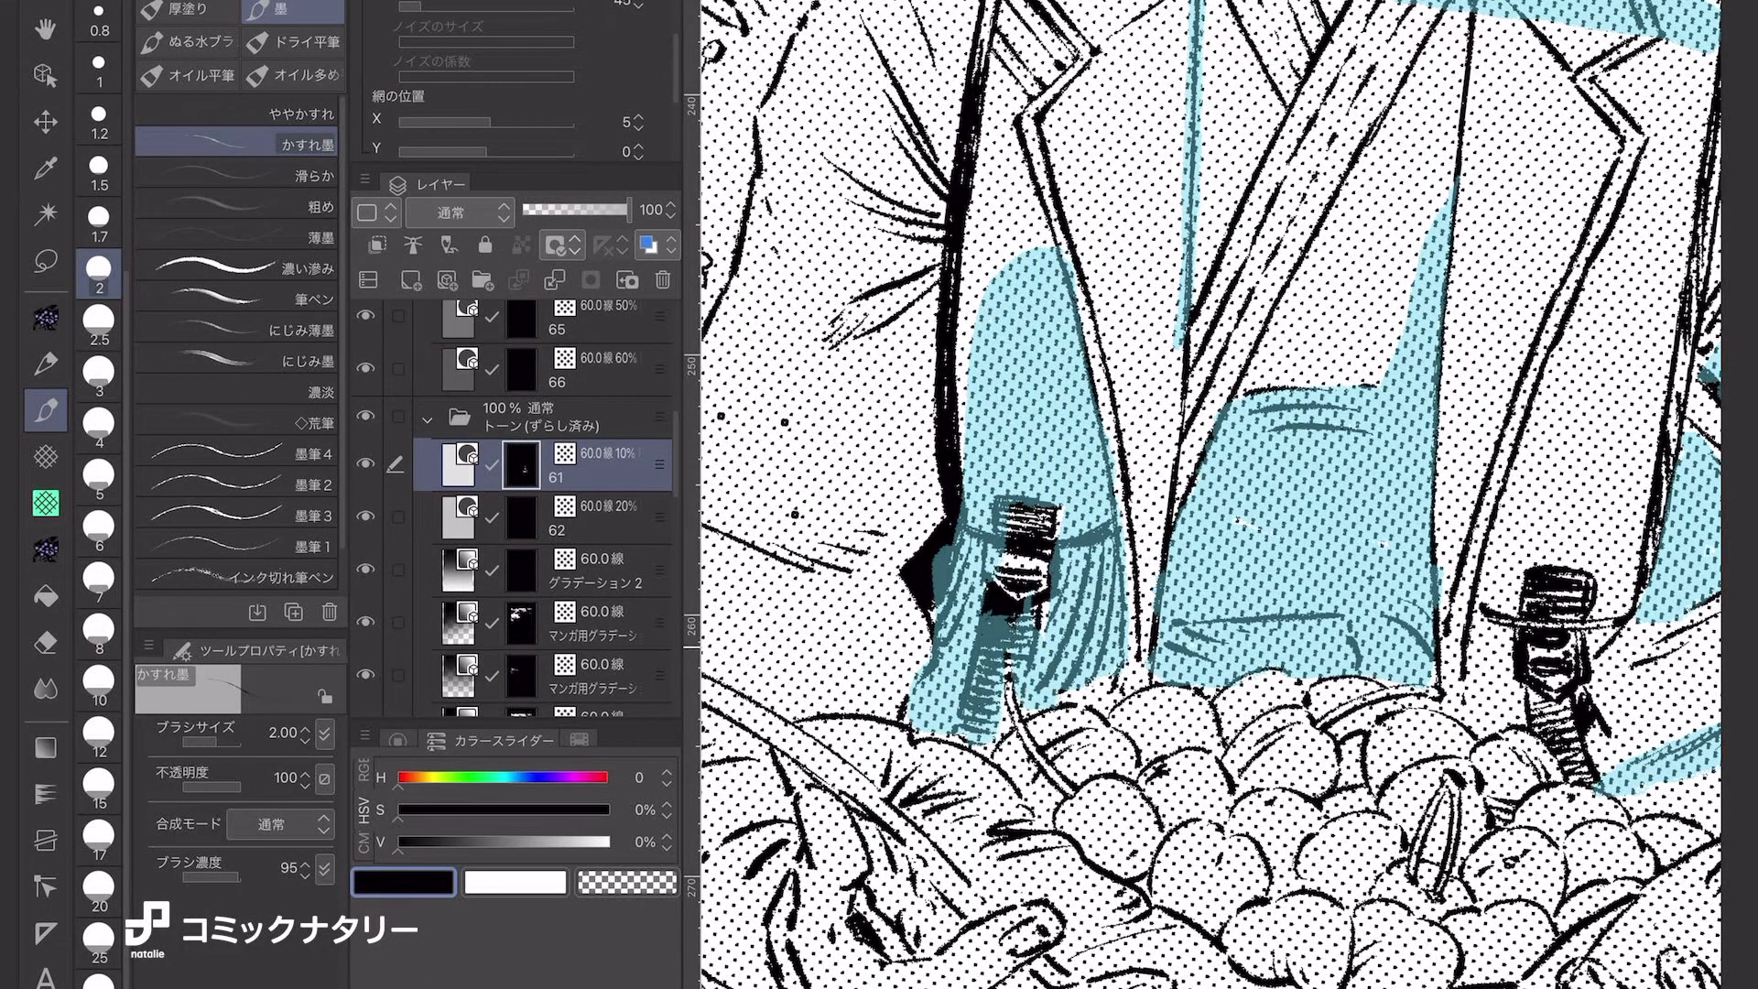
{"action": "scroll", "coordinate": [1208, 495], "scroll_direction": "down", "scroll_amount": 3}
{"action": "scroll", "coordinate": [1209, 494], "scroll_direction": "up", "scroll_amount": 3}
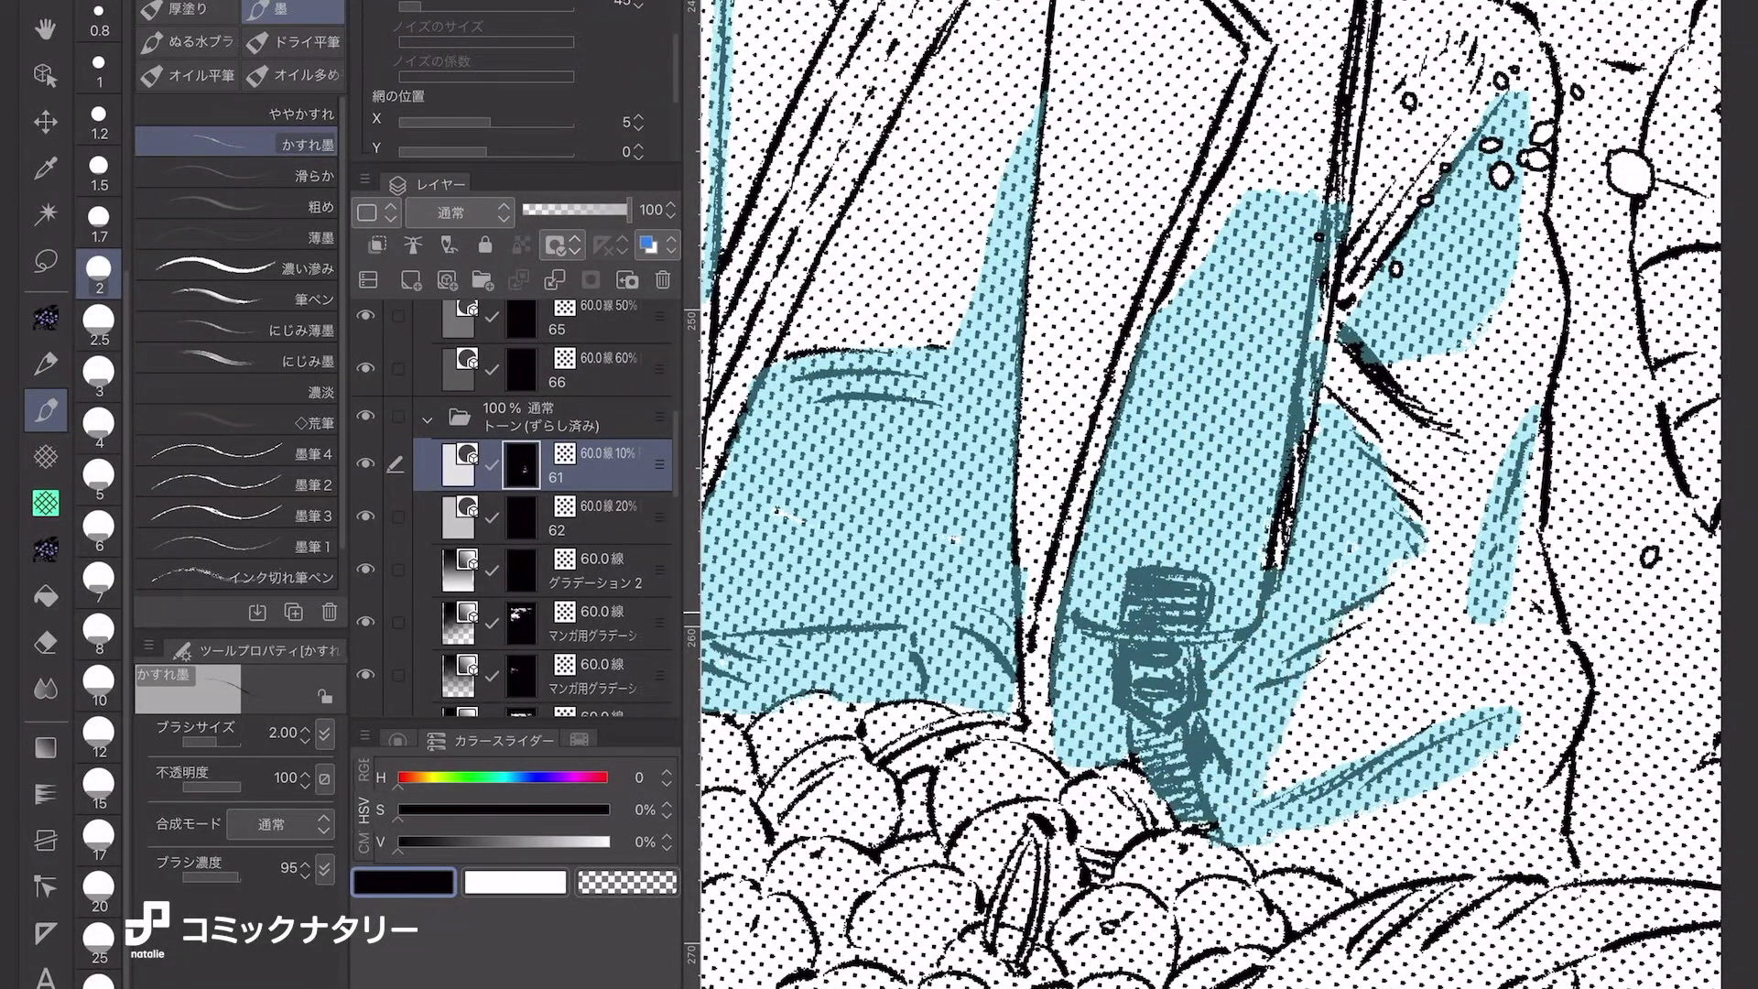
{"action": "scroll", "coordinate": [1209, 494], "scroll_direction": "down", "scroll_amount": 3}
{"action": "scroll", "coordinate": [1209, 495], "scroll_direction": "up", "scroll_amount": 3}
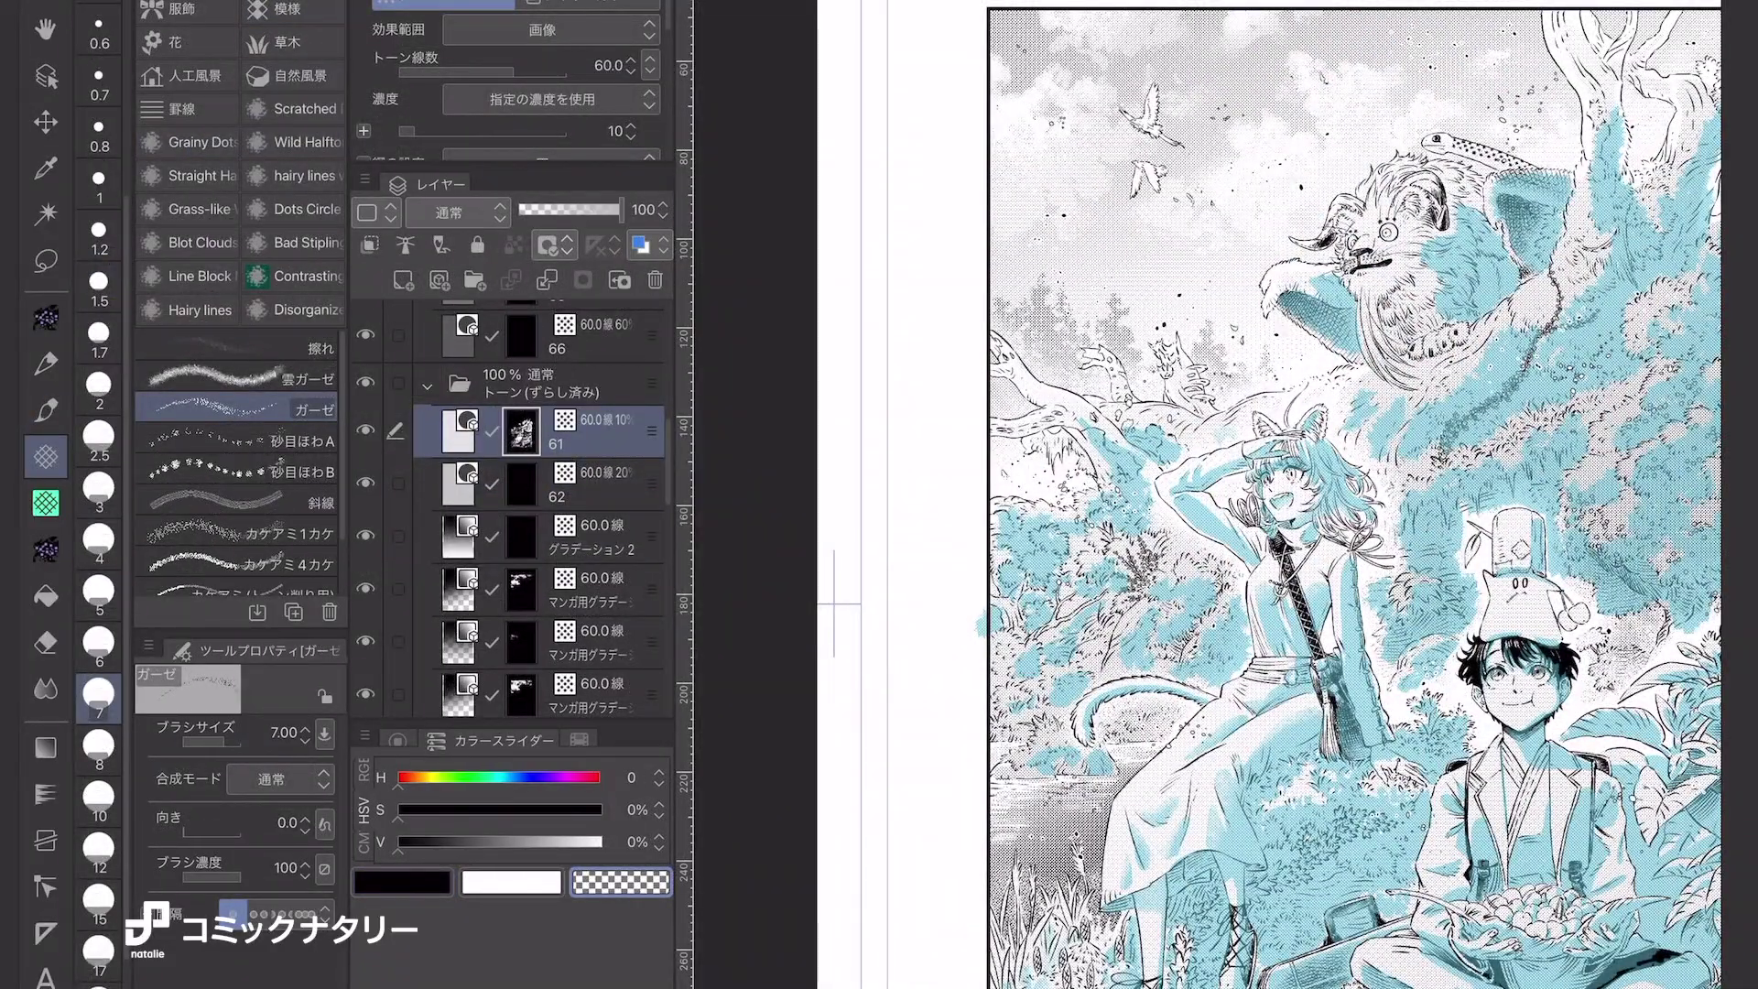
Paint gradient tone into the girl's hair strands beside her cheek with the dry ink brush at size 2.
{"action": "scroll", "coordinate": [1316, 466], "scroll_direction": "up", "scroll_amount": 5}
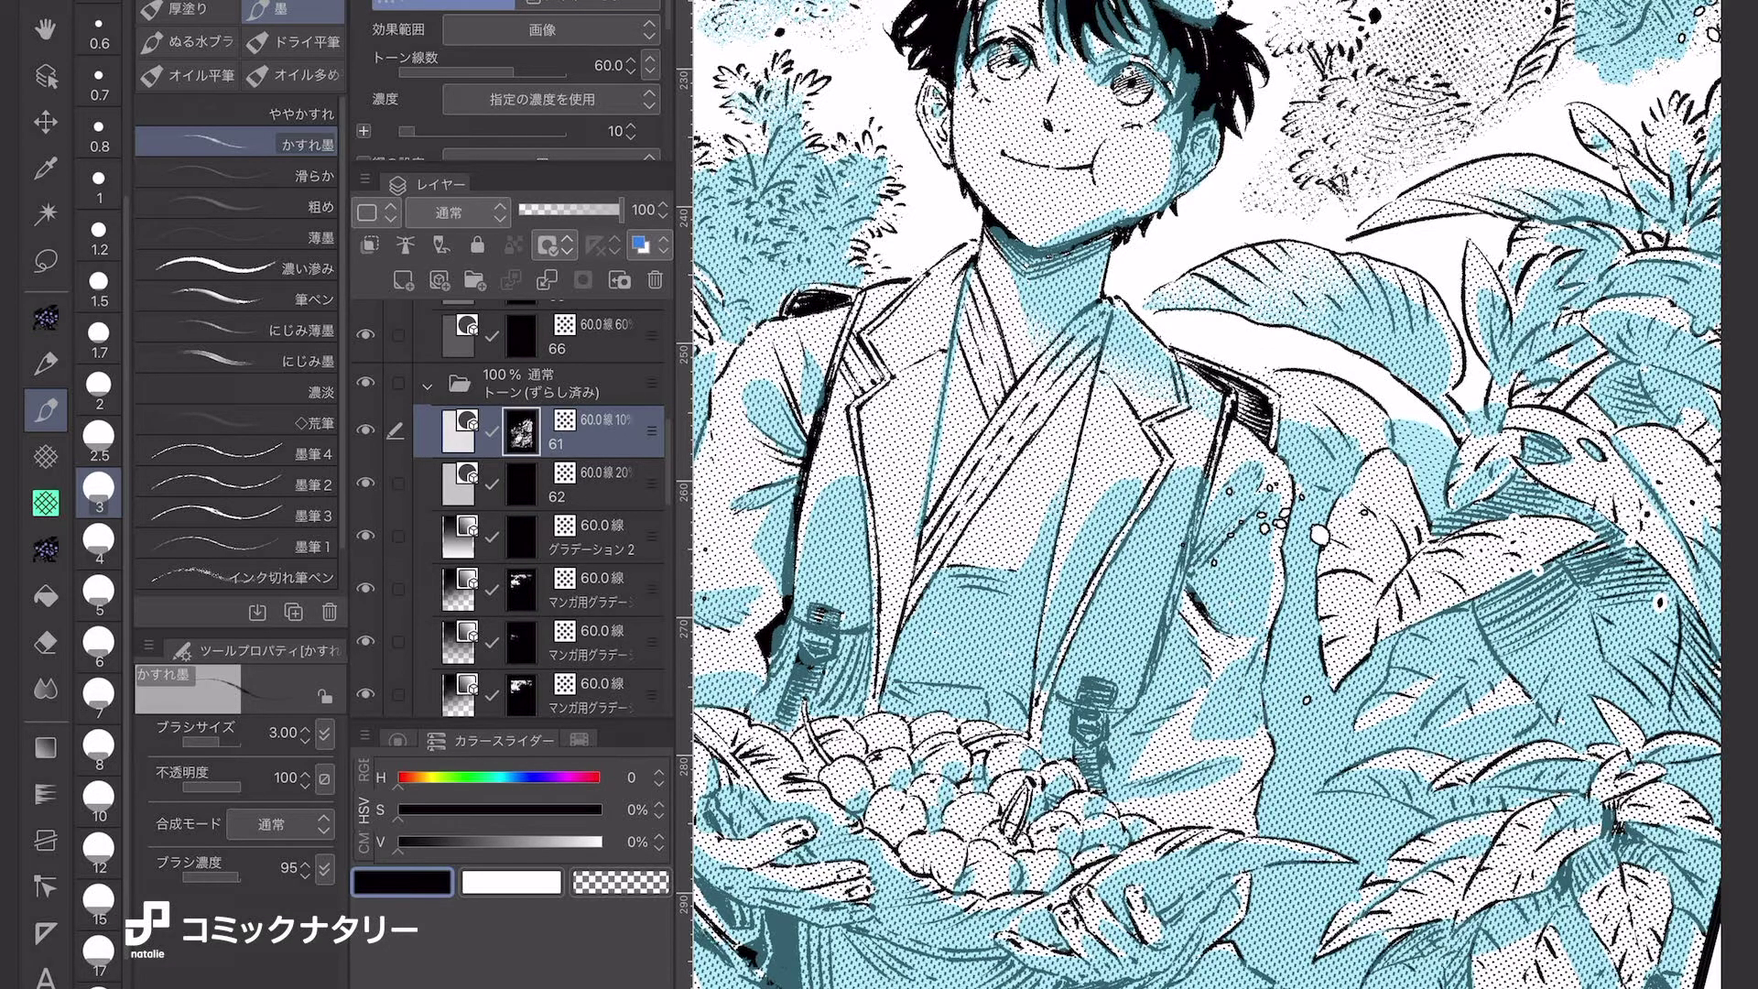
{"action": "key", "text": "c"}
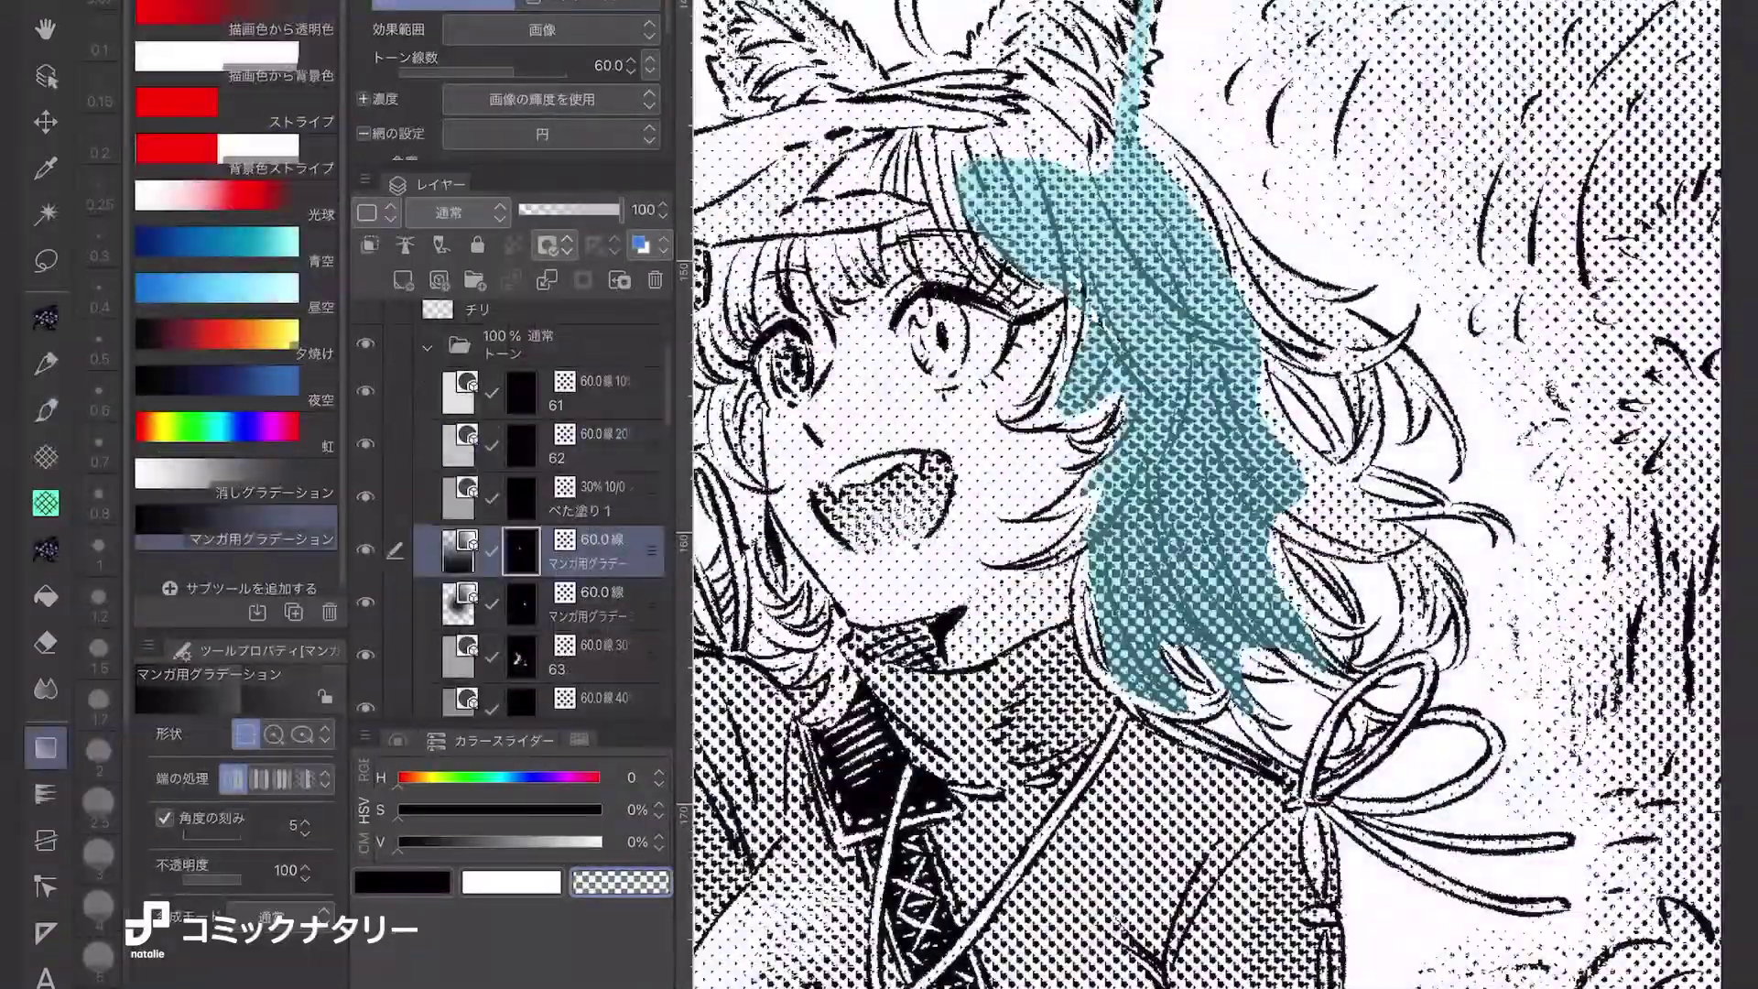
{"action": "key", "text": "p"}
{"action": "key", "text": "c"}
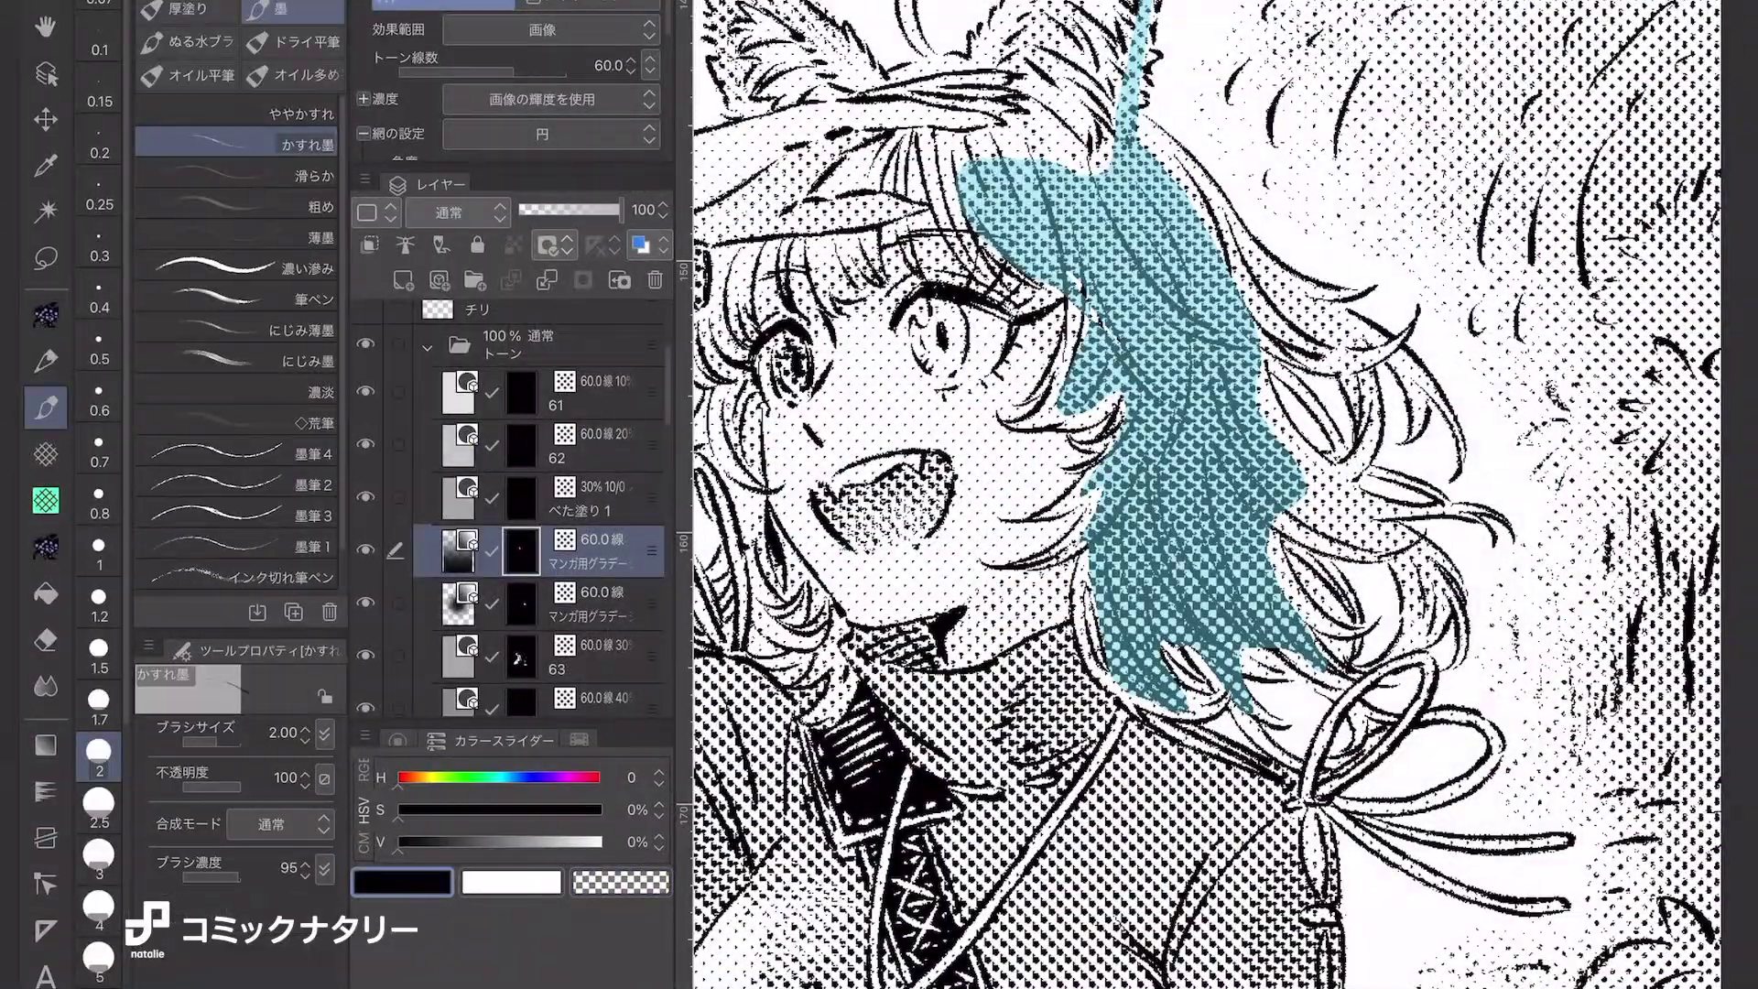
{"action": "scroll", "coordinate": [1209, 494], "scroll_direction": "up", "scroll_amount": 5}
{"action": "left_click_drag", "start_coordinate": [1209, 495], "coordinate": [1098, 549]}
{"action": "left_click_drag", "start_coordinate": [1018, 398], "coordinate": [970, 540]}
{"action": "left_click_drag", "start_coordinate": [1025, 343], "coordinate": [992, 540]}
{"action": "mouse_move", "coordinate": [1209, 495]}
{"action": "left_mouse_down"}
{"action": "mouse_move", "coordinate": [1135, 531]}
{"action": "mouse_move", "coordinate": [1076, 632]}
{"action": "left_mouse_up"}
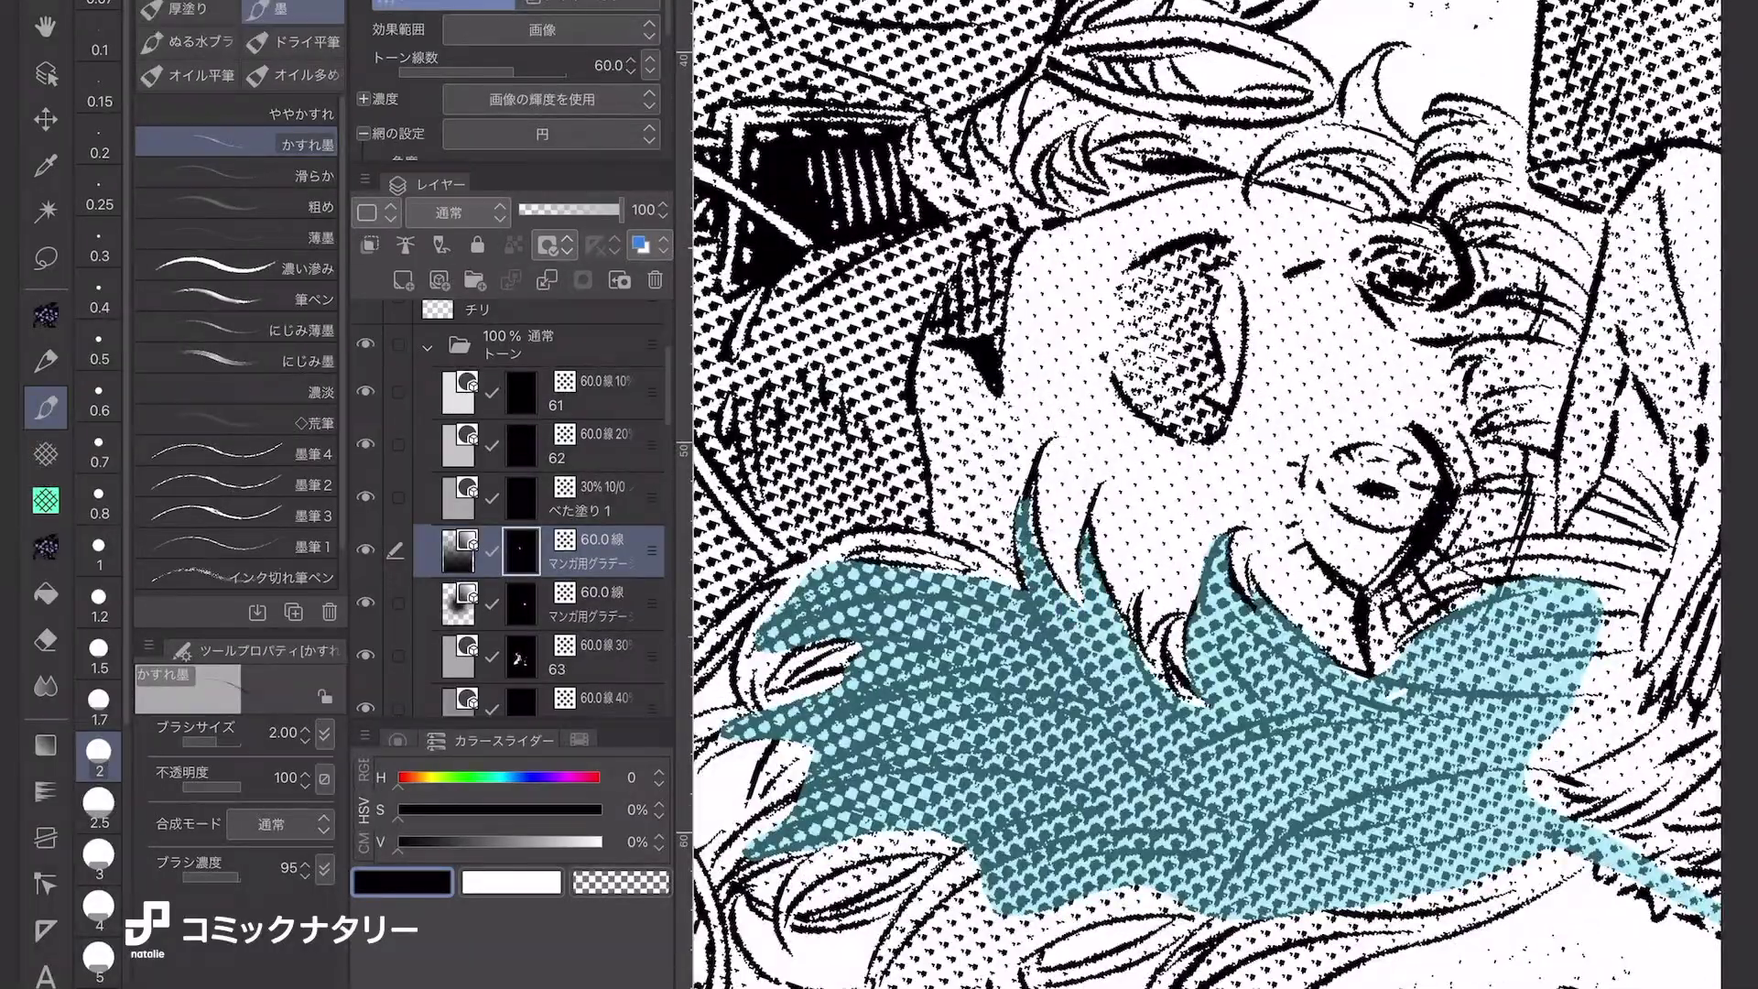
Extend the gradient tone along the girl's lower hair tips down to the ribbon bow.
{"action": "mouse_move", "coordinate": [1209, 494]}
{"action": "left_mouse_down"}
{"action": "mouse_move", "coordinate": [1172, 512]}
{"action": "mouse_move", "coordinate": [1171, 494]}
{"action": "left_mouse_up"}
{"action": "mouse_move", "coordinate": [1053, 375]}
{"action": "left_mouse_down"}
{"action": "mouse_move", "coordinate": [1062, 508]}
{"action": "mouse_move", "coordinate": [1172, 636]}
{"action": "left_mouse_up"}
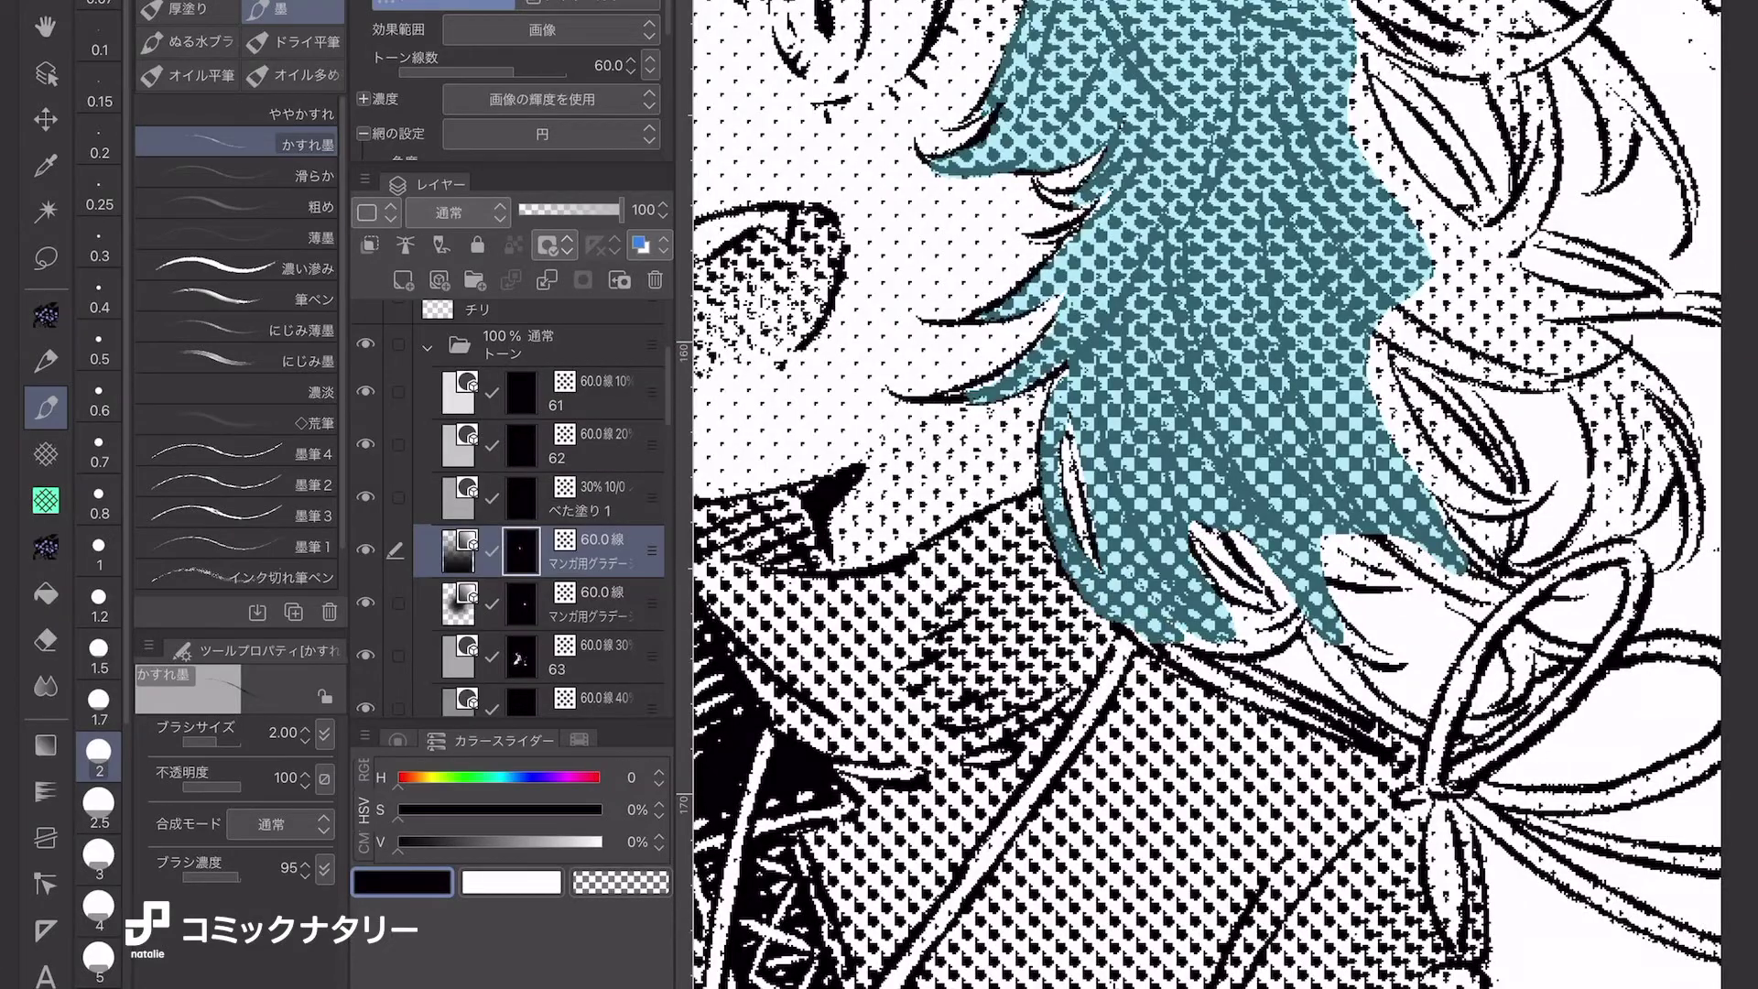
{"action": "left_click_drag", "start_coordinate": [1190, 549], "coordinate": [1401, 727]}
{"action": "left_click_drag", "start_coordinate": [1208, 495], "coordinate": [1154, 521]}
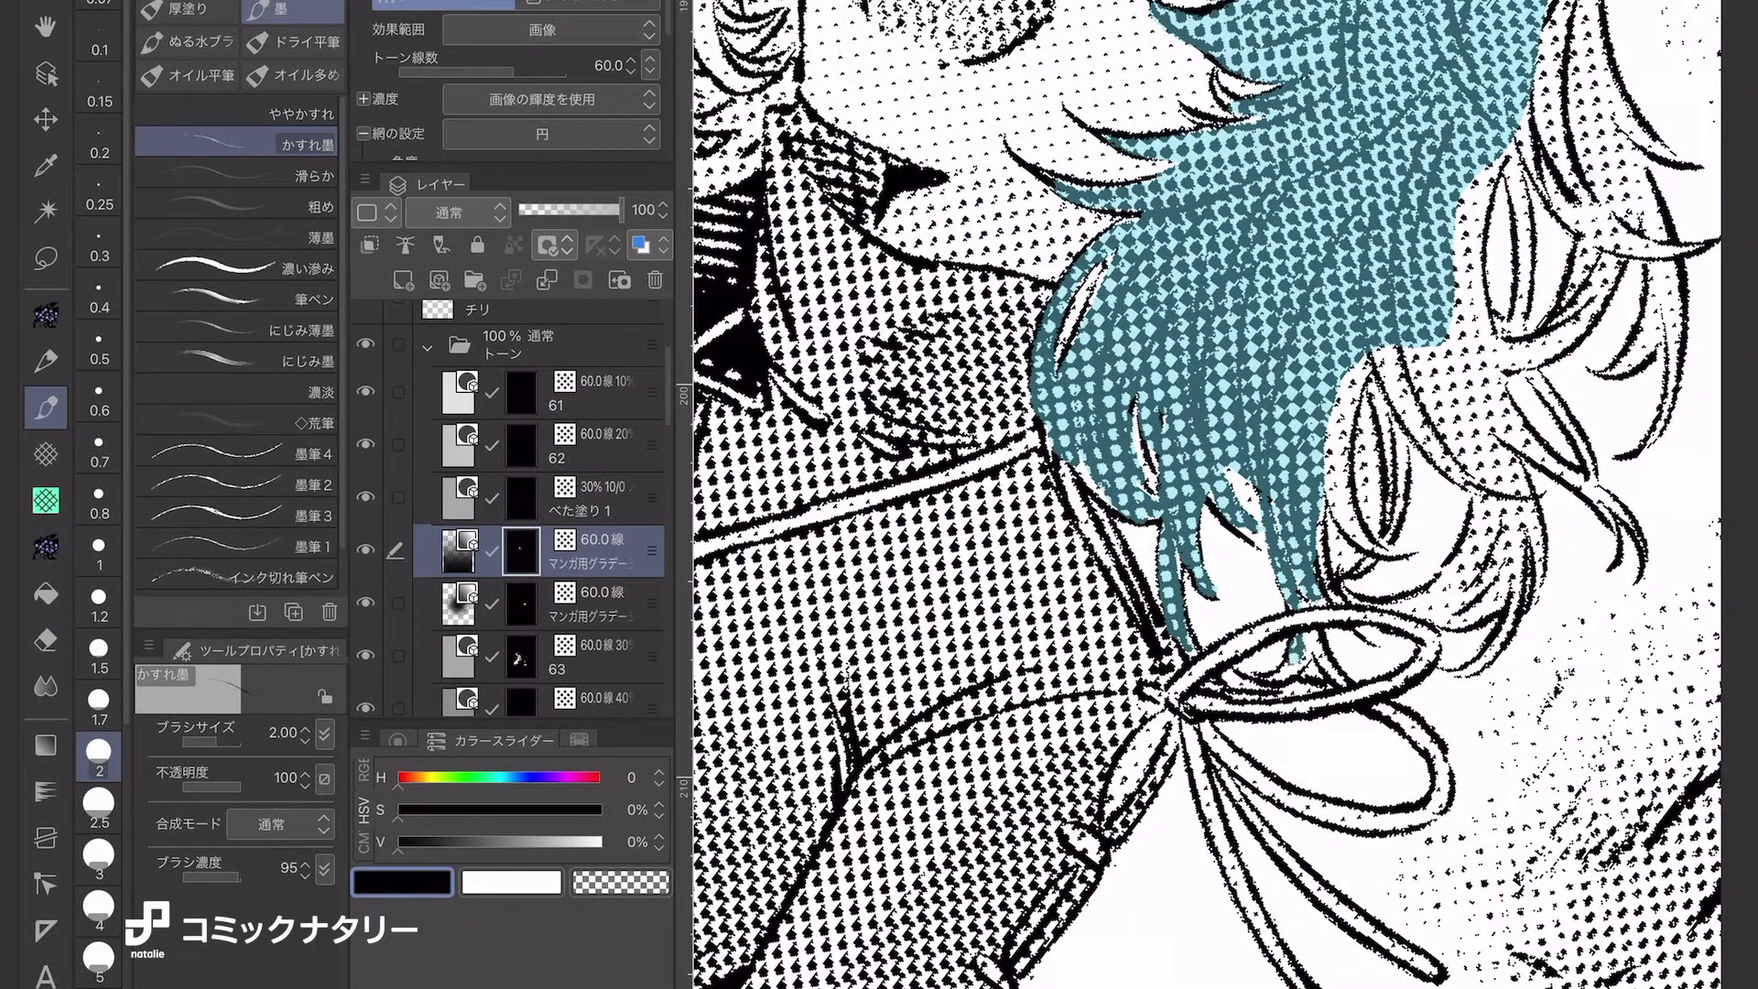
{"action": "mouse_move", "coordinate": [1208, 494]}
{"action": "left_mouse_down"}
{"action": "mouse_move", "coordinate": [1172, 512]}
{"action": "mouse_move", "coordinate": [1337, 357]}
{"action": "left_mouse_up"}
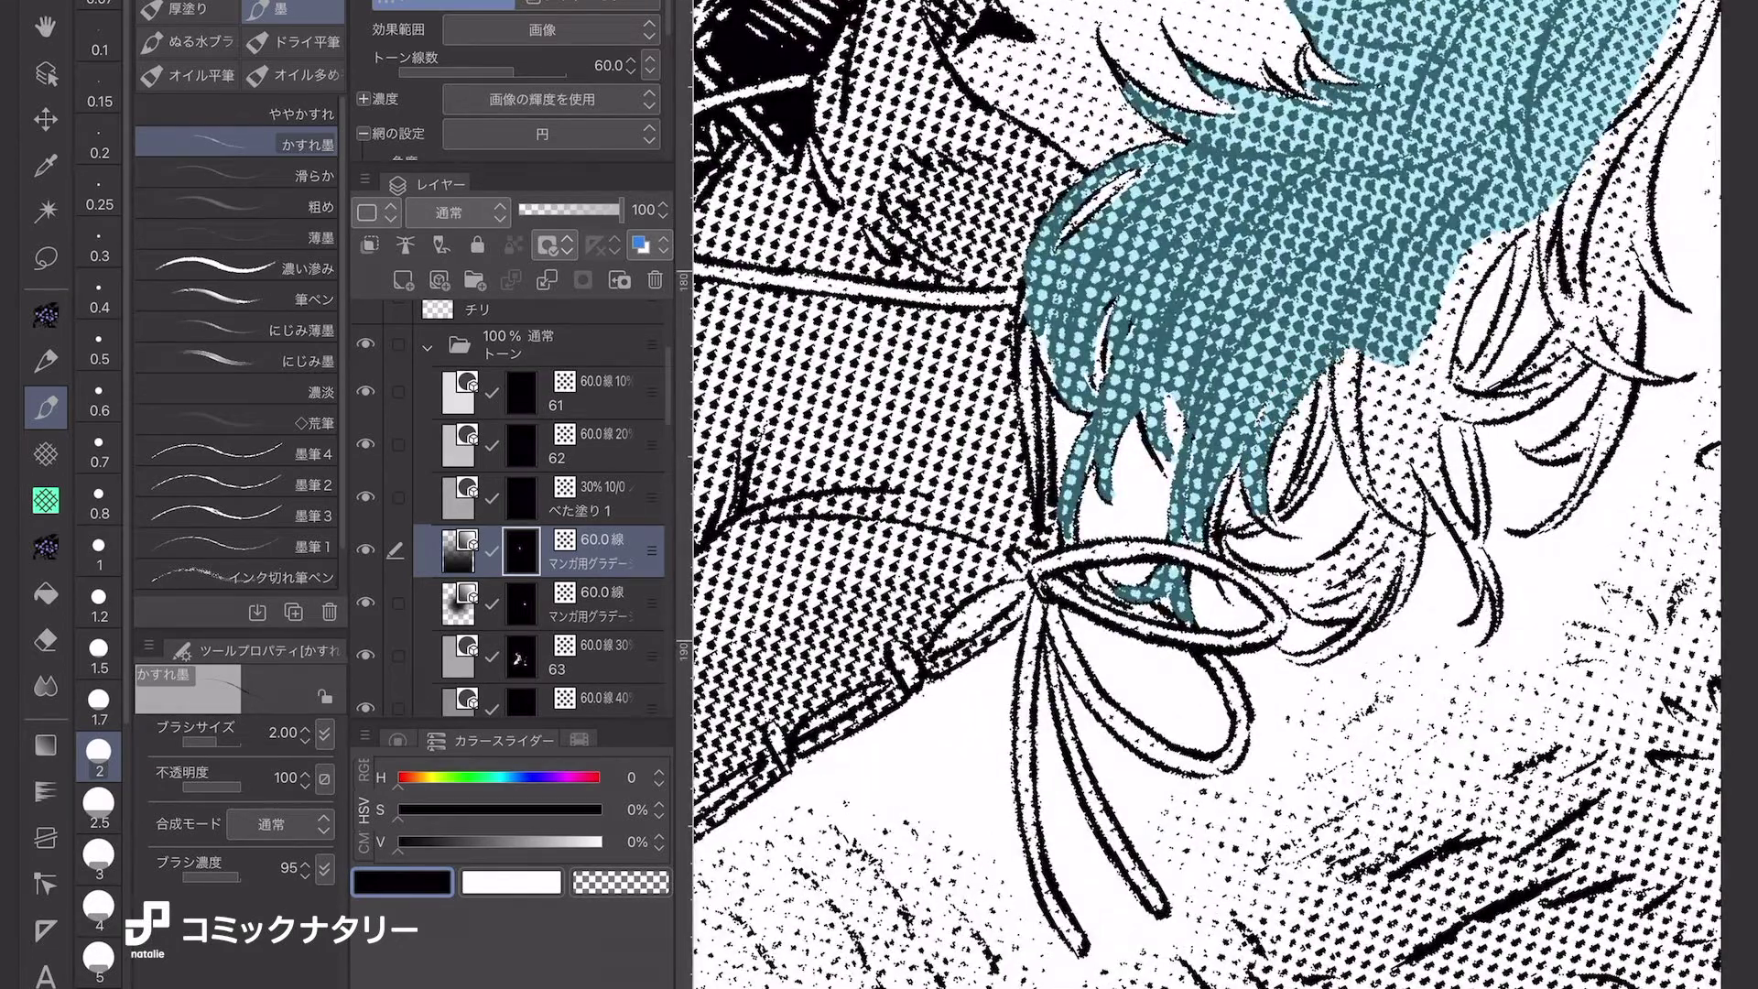
Fill the girl's curled lower hair tips beside the ribbon bow with the gradient tone.
{"action": "mouse_move", "coordinate": [1300, 494]}
{"action": "left_mouse_down"}
{"action": "mouse_move", "coordinate": [1342, 361]}
{"action": "mouse_move", "coordinate": [1419, 522]}
{"action": "mouse_move", "coordinate": [1437, 307]}
{"action": "left_mouse_up"}
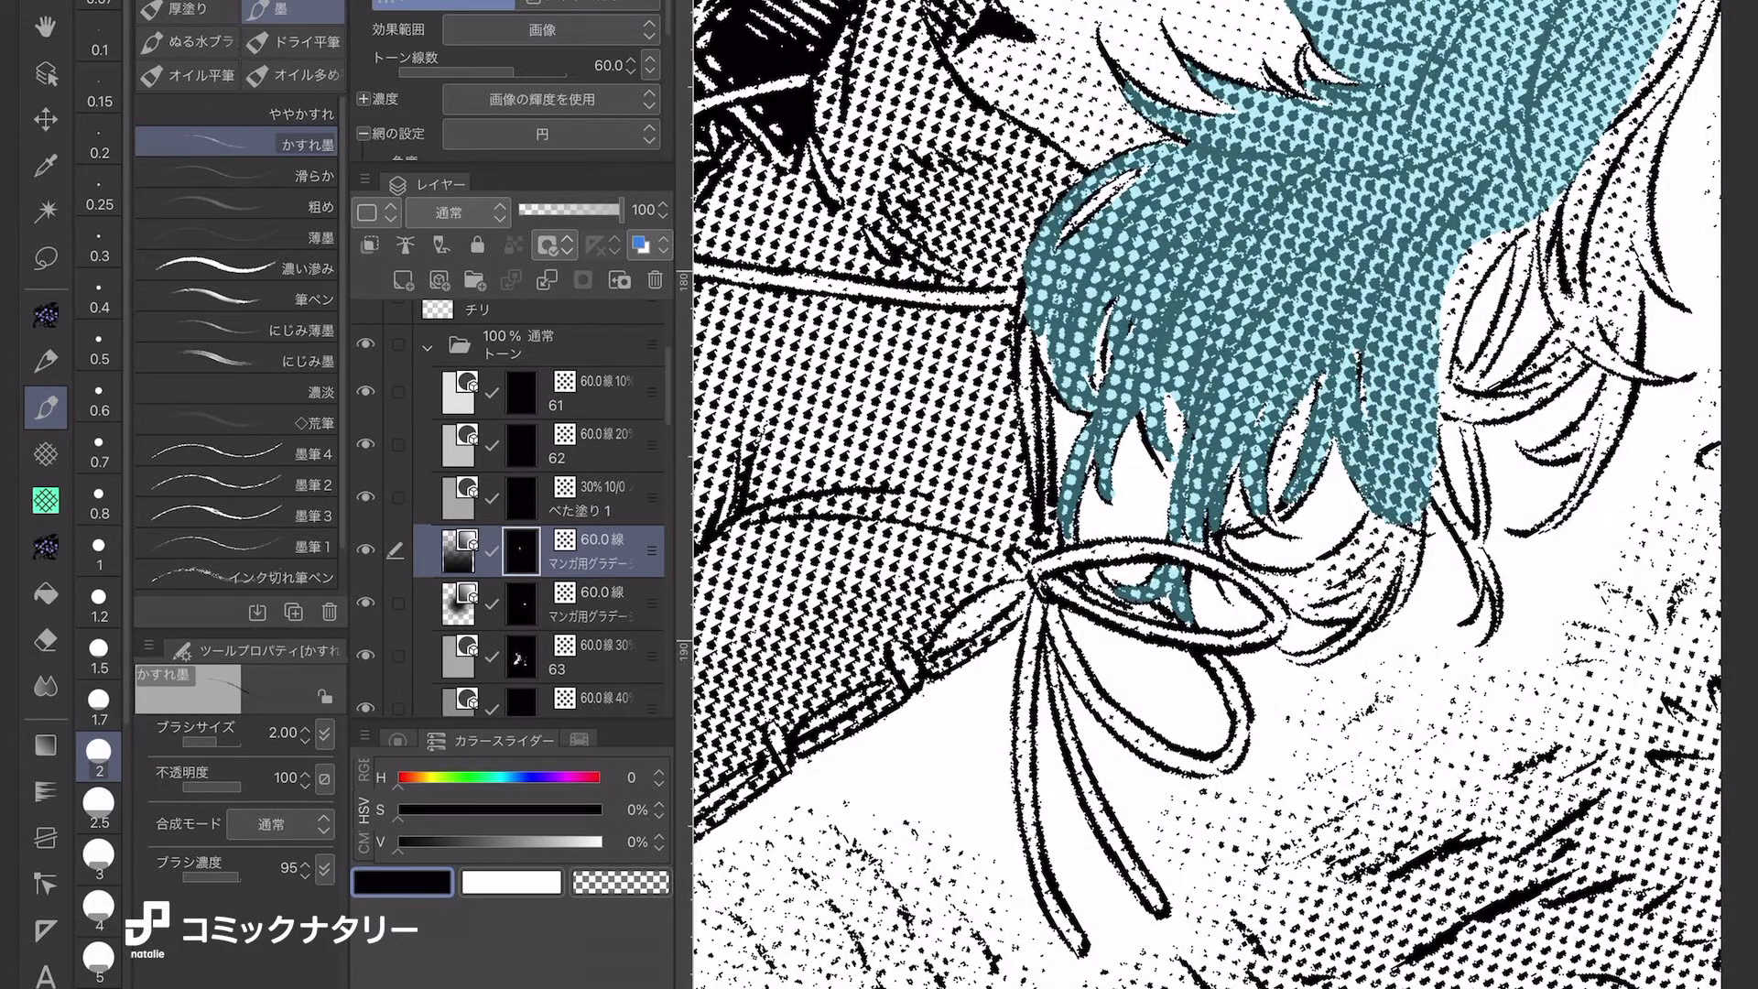
{"action": "mouse_move", "coordinate": [1273, 577]}
{"action": "left_mouse_down"}
{"action": "mouse_move", "coordinate": [1373, 618]}
{"action": "mouse_move", "coordinate": [1383, 550]}
{"action": "mouse_move", "coordinate": [1401, 595]}
{"action": "left_mouse_up"}
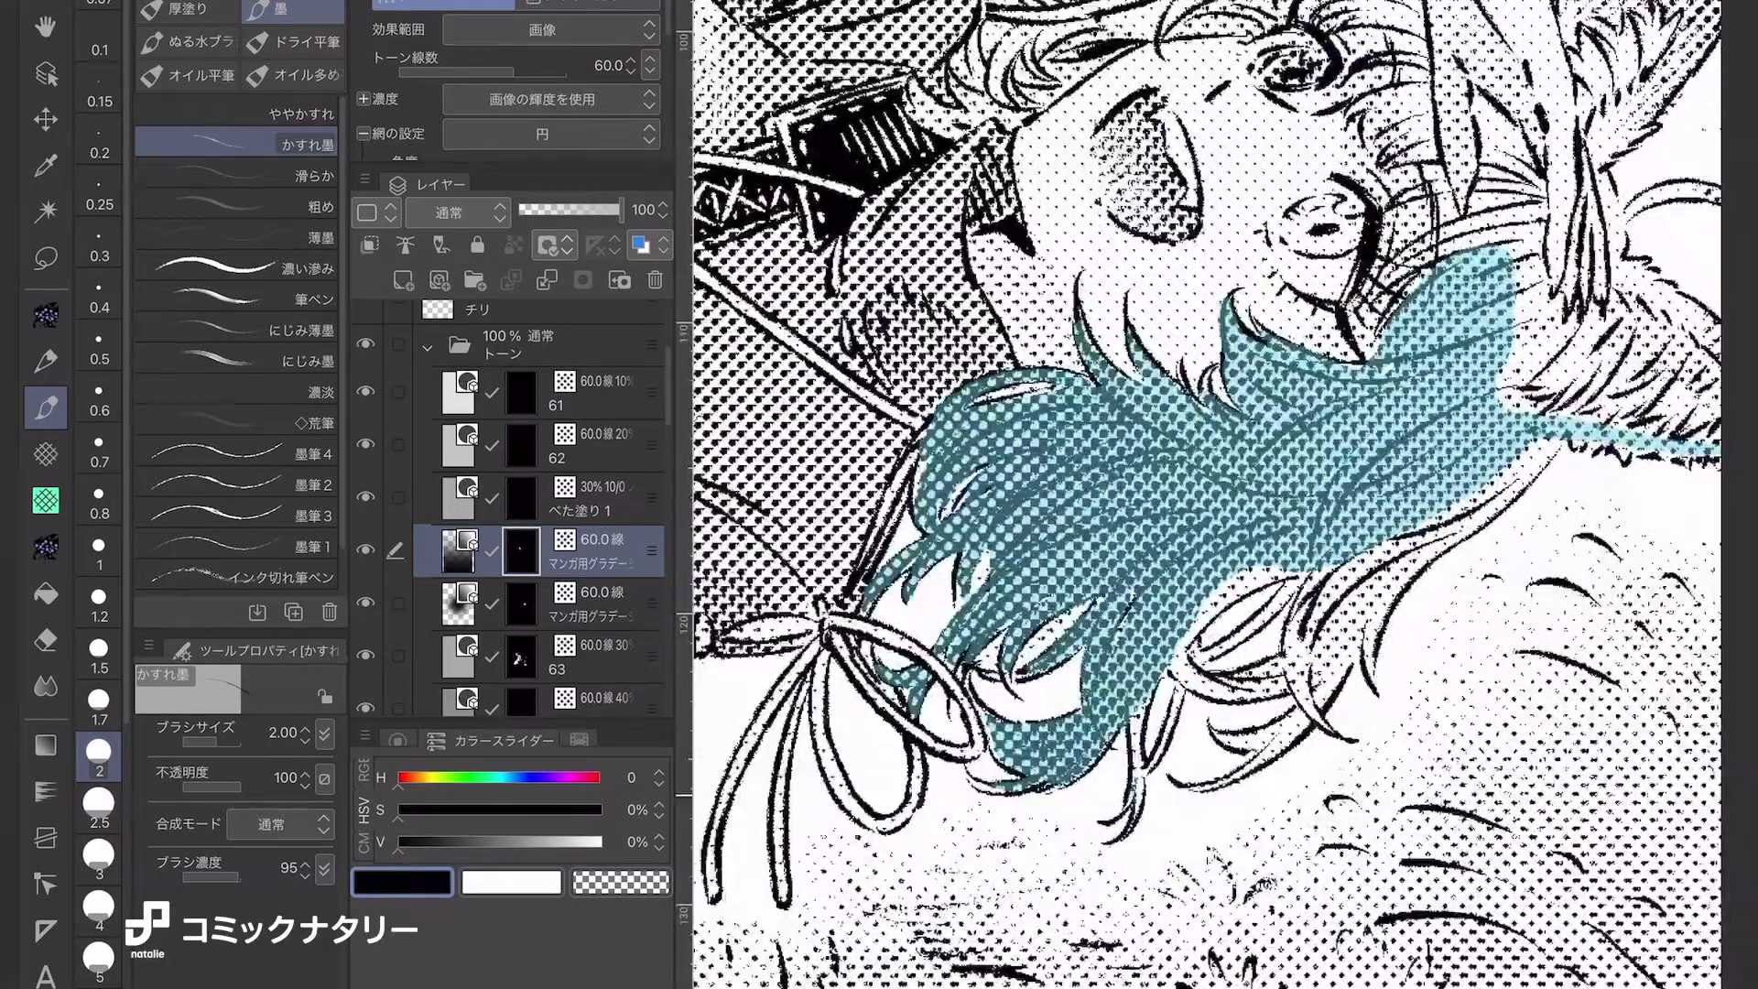
{"action": "left_click_drag", "start_coordinate": [1140, 815], "coordinate": [1122, 705]}
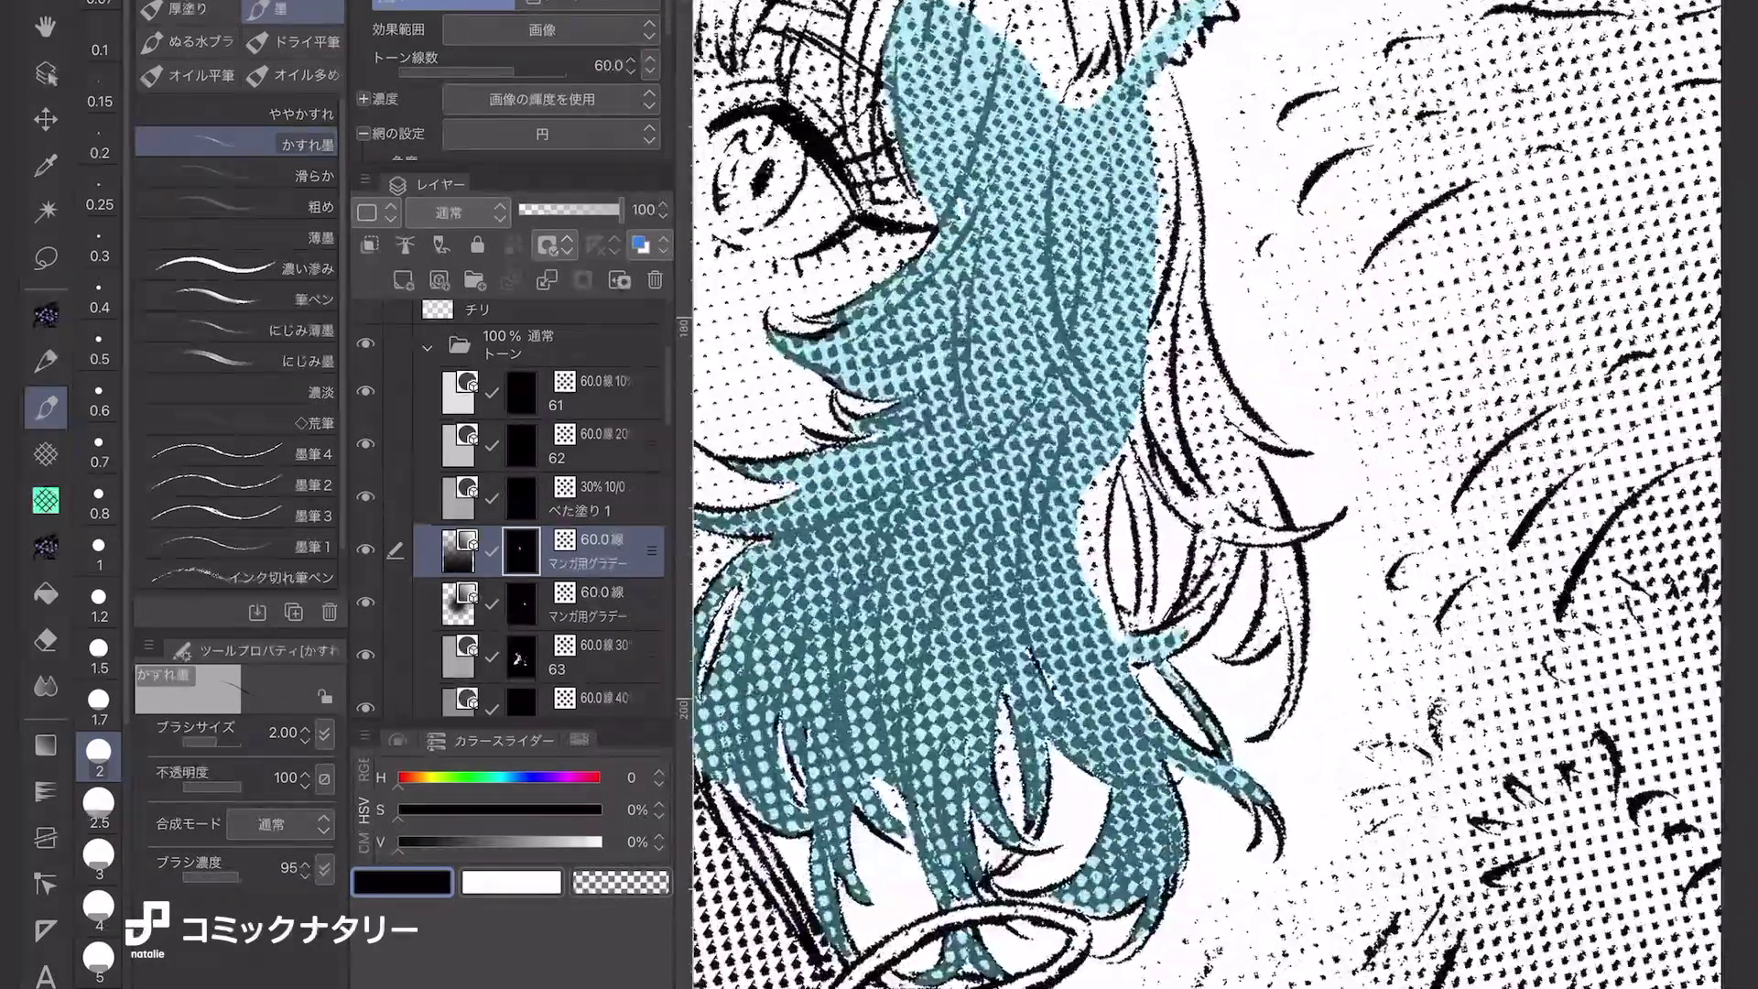
Paint the gradient tone over the outer strands at the back of the girl's hair, from the flicked tips up to the ear.
{"action": "left_click_drag", "start_coordinate": [1094, 632], "coordinate": [1090, 462]}
{"action": "left_click_drag", "start_coordinate": [1140, 518], "coordinate": [1121, 426]}
{"action": "mouse_move", "coordinate": [1182, 641]}
{"action": "left_mouse_down"}
{"action": "mouse_move", "coordinate": [1222, 508]}
{"action": "mouse_move", "coordinate": [1214, 481]}
{"action": "left_mouse_up"}
{"action": "mouse_move", "coordinate": [1259, 655]}
{"action": "left_mouse_down"}
{"action": "mouse_move", "coordinate": [1282, 512]}
{"action": "mouse_move", "coordinate": [1149, 339]}
{"action": "left_mouse_up"}
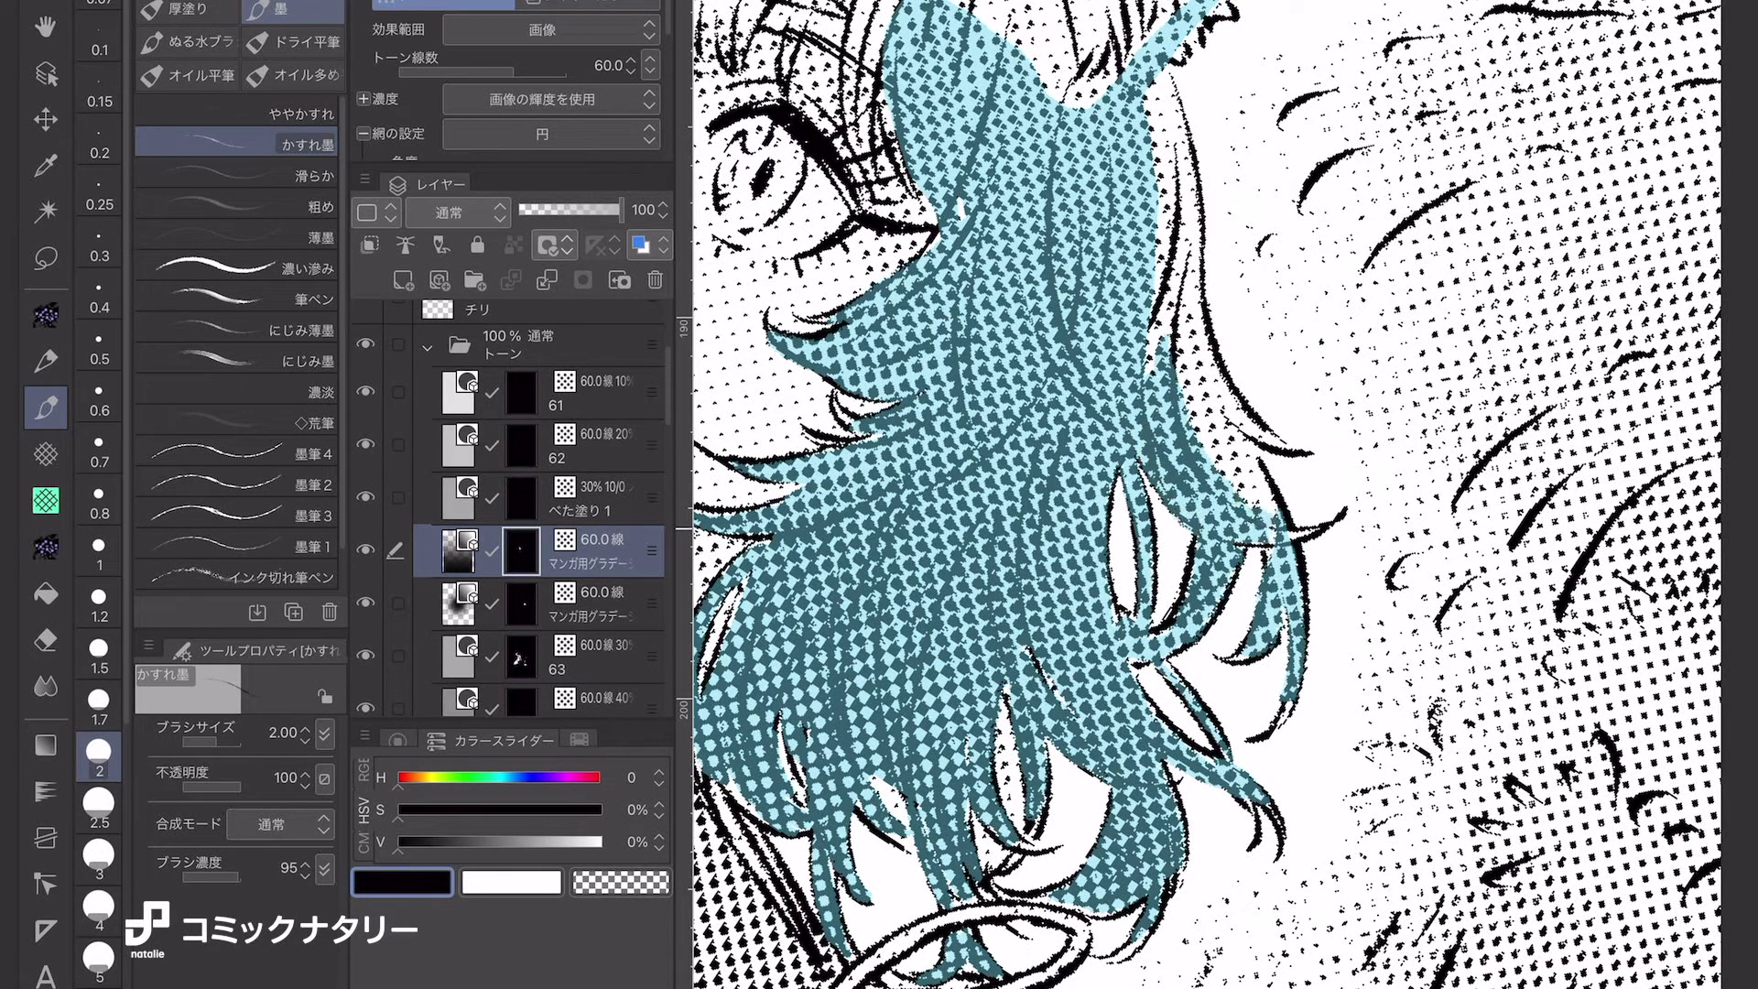
{"action": "left_click_drag", "start_coordinate": [1273, 545], "coordinate": [1181, 320]}
{"action": "left_click_drag", "start_coordinate": [1217, 412], "coordinate": [1159, 147]}
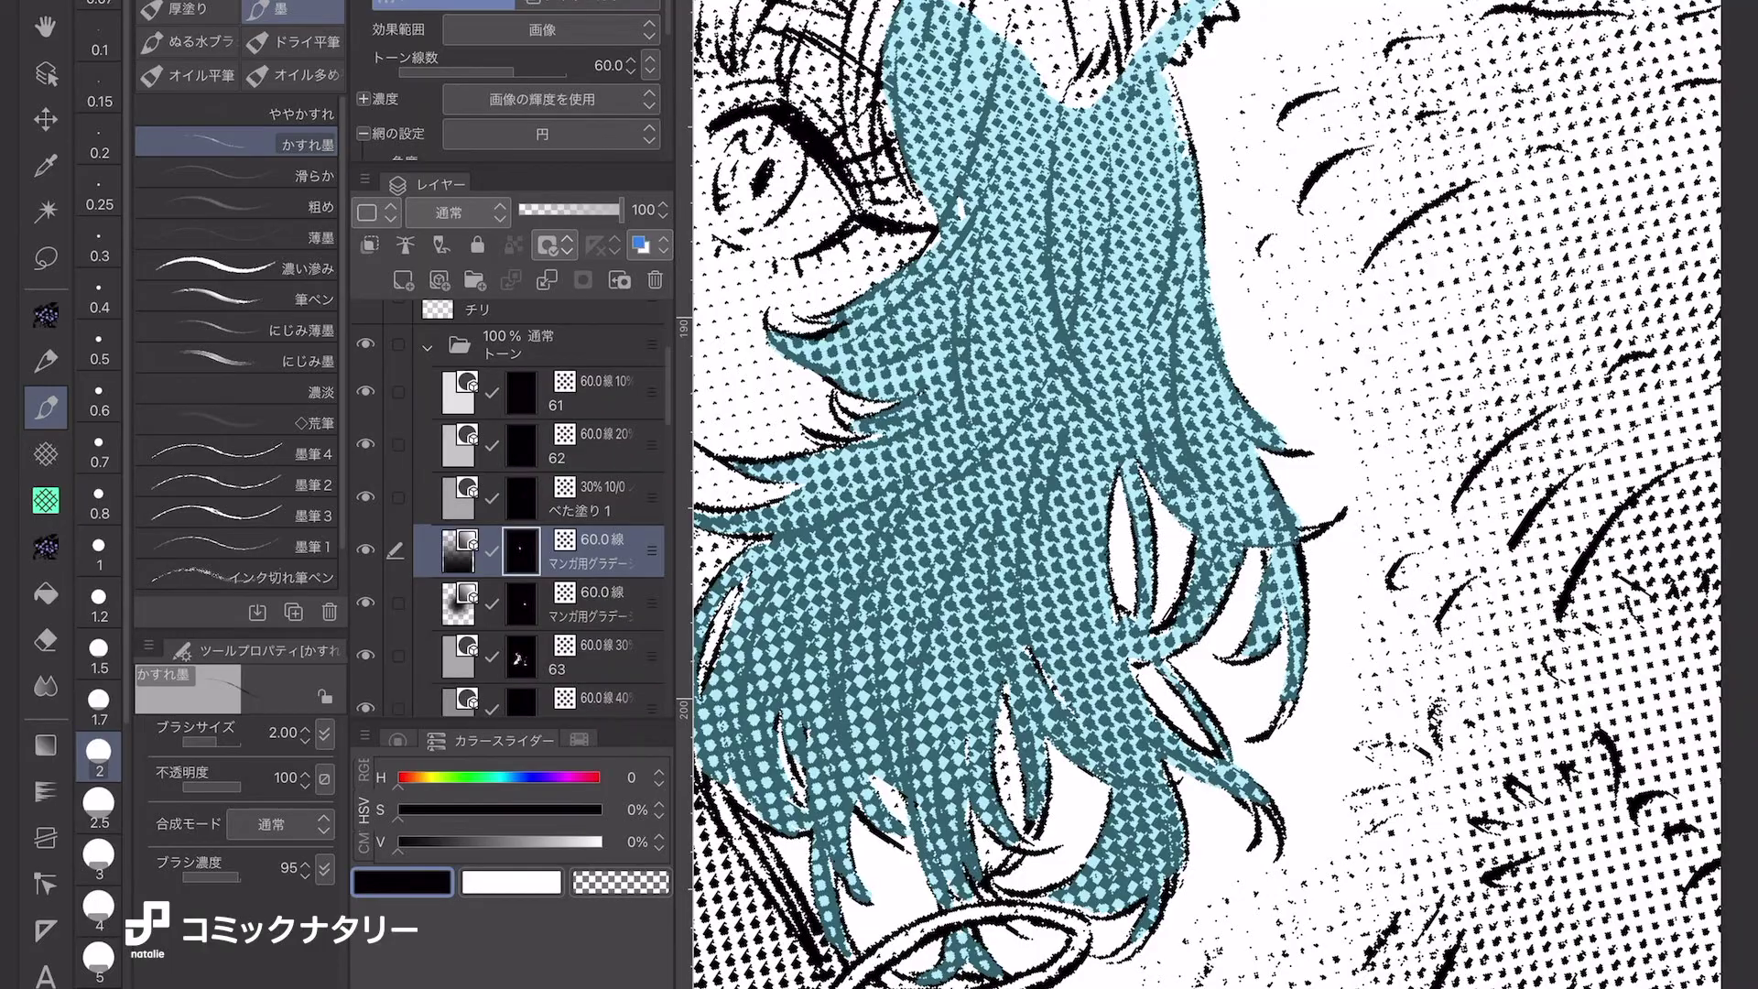
Extend the gradient tone over the hair just beneath the girl's nearer animal ear and around that ear's outer rim.
{"action": "scroll", "coordinate": [1207, 495], "scroll_direction": "down", "scroll_amount": 5}
{"action": "left_click_drag", "start_coordinate": [1015, 348], "coordinate": [1024, 494]}
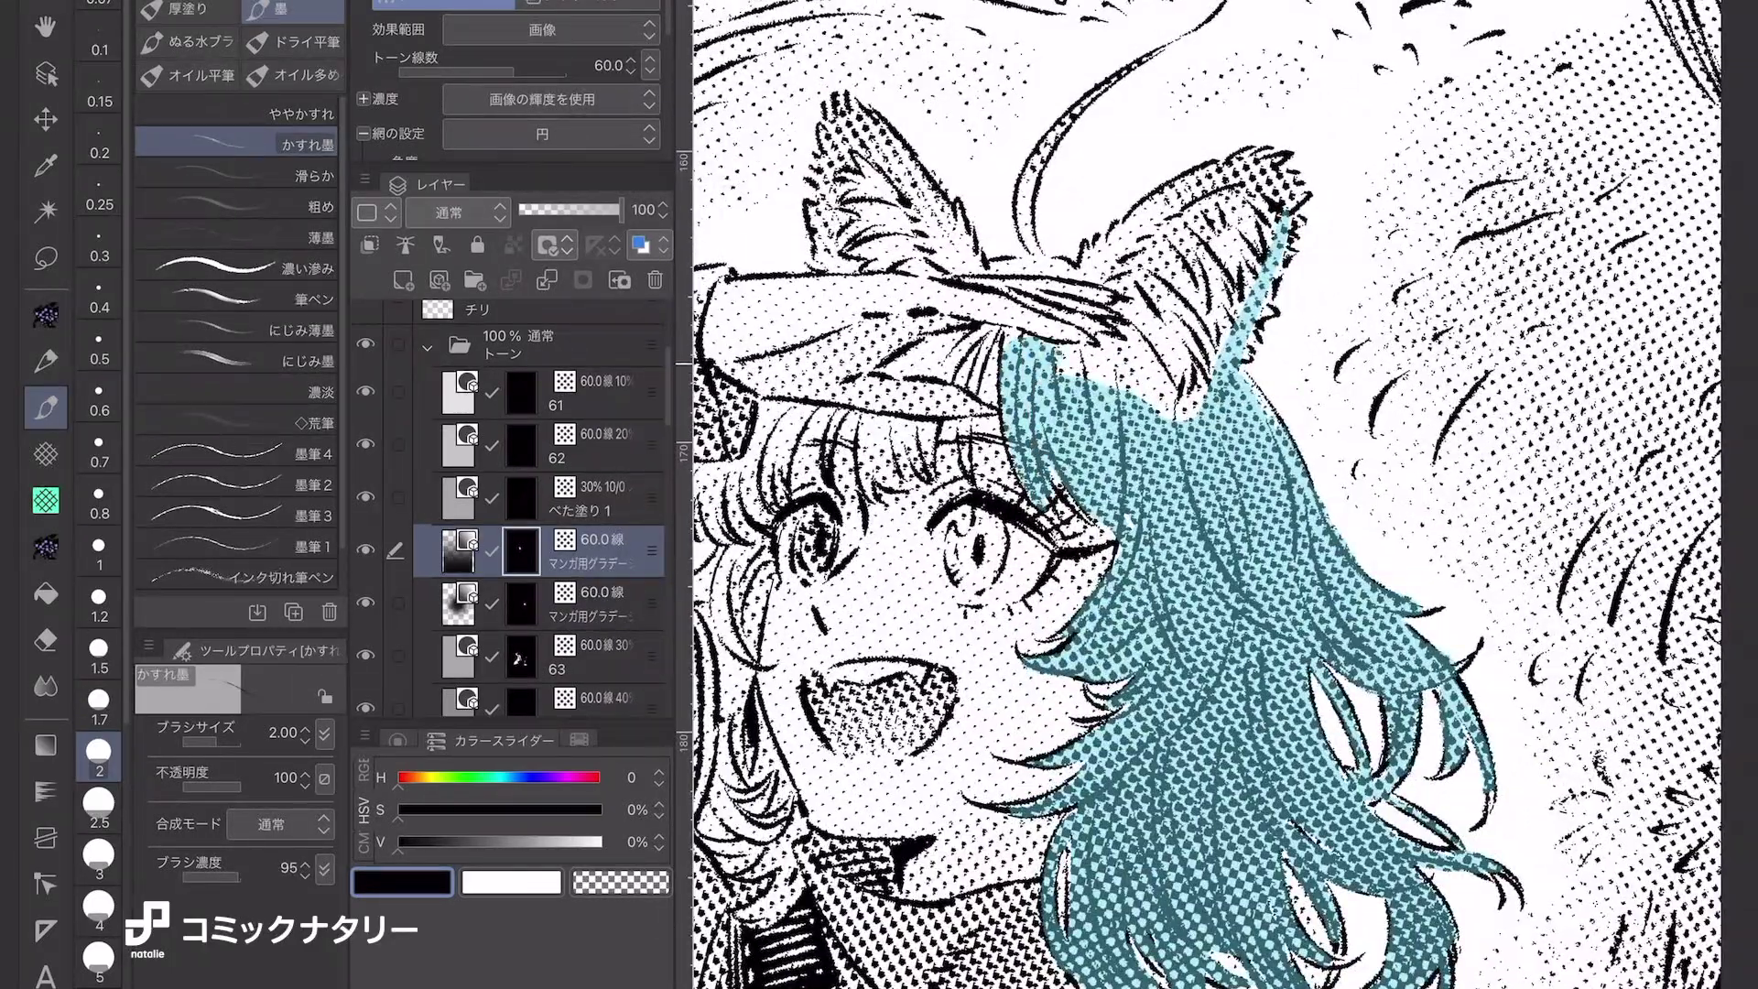
{"action": "left_click_drag", "start_coordinate": [1108, 398], "coordinate": [1176, 344]}
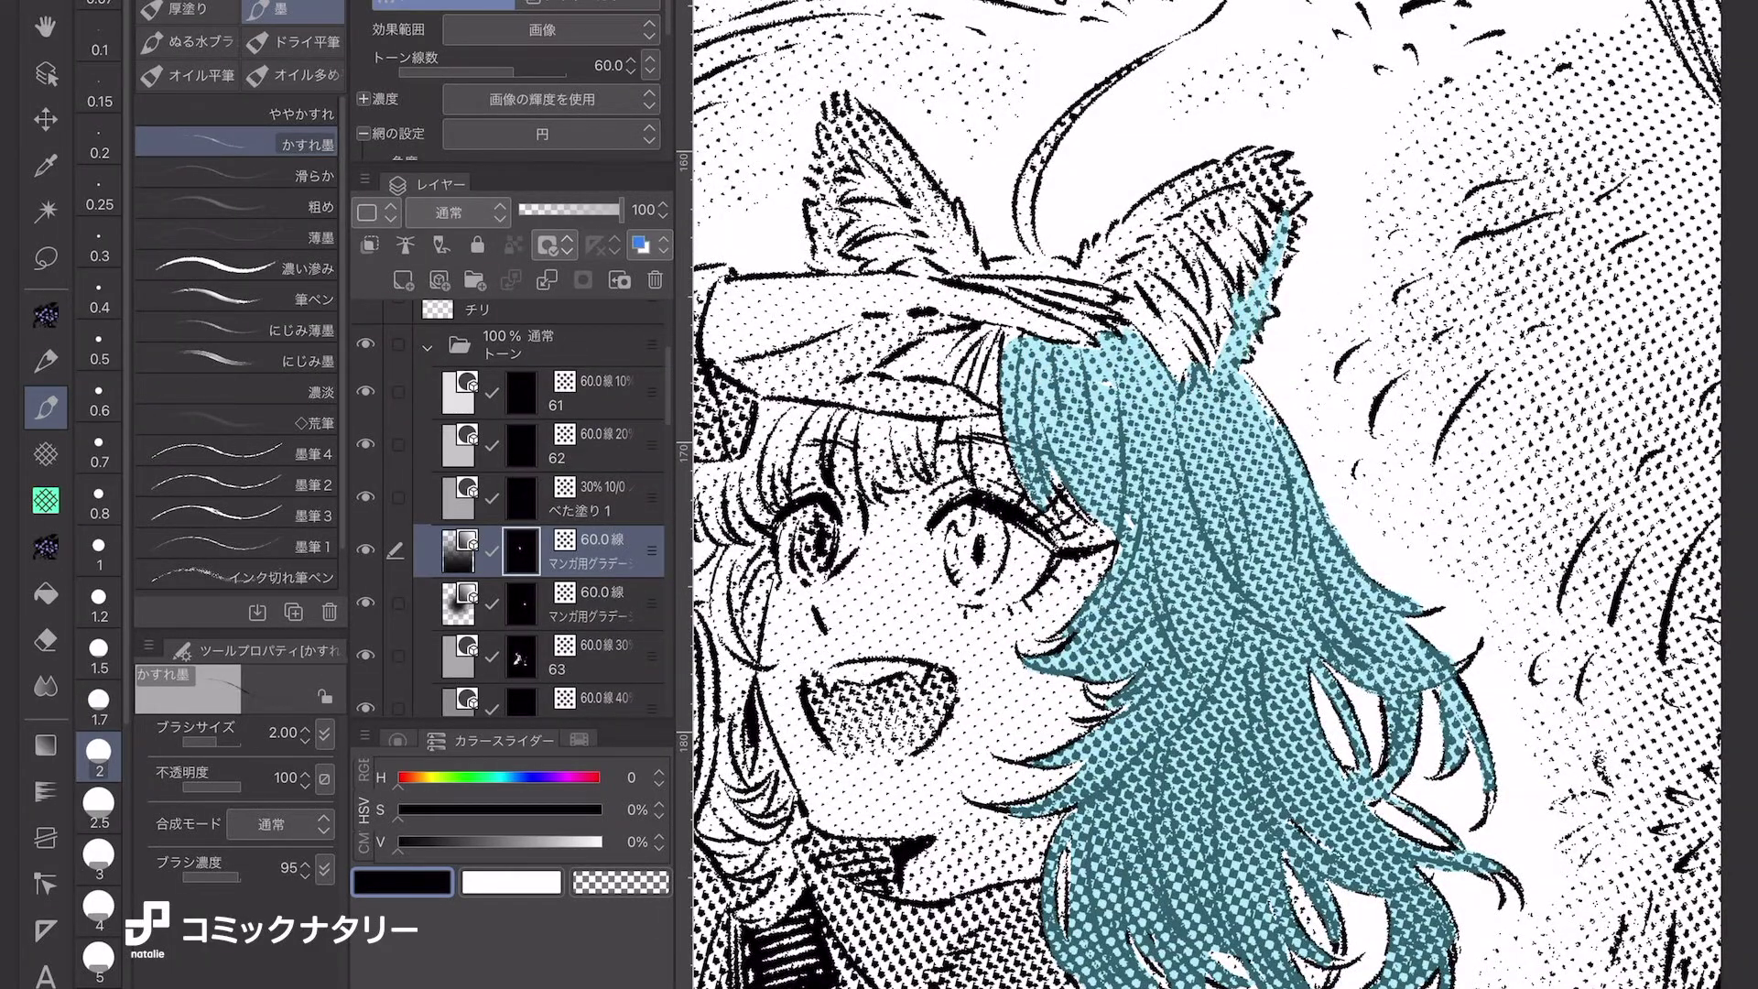
{"action": "mouse_move", "coordinate": [1085, 270]}
{"action": "left_mouse_down"}
{"action": "mouse_move", "coordinate": [1140, 215]}
{"action": "mouse_move", "coordinate": [1268, 165]}
{"action": "left_mouse_up"}
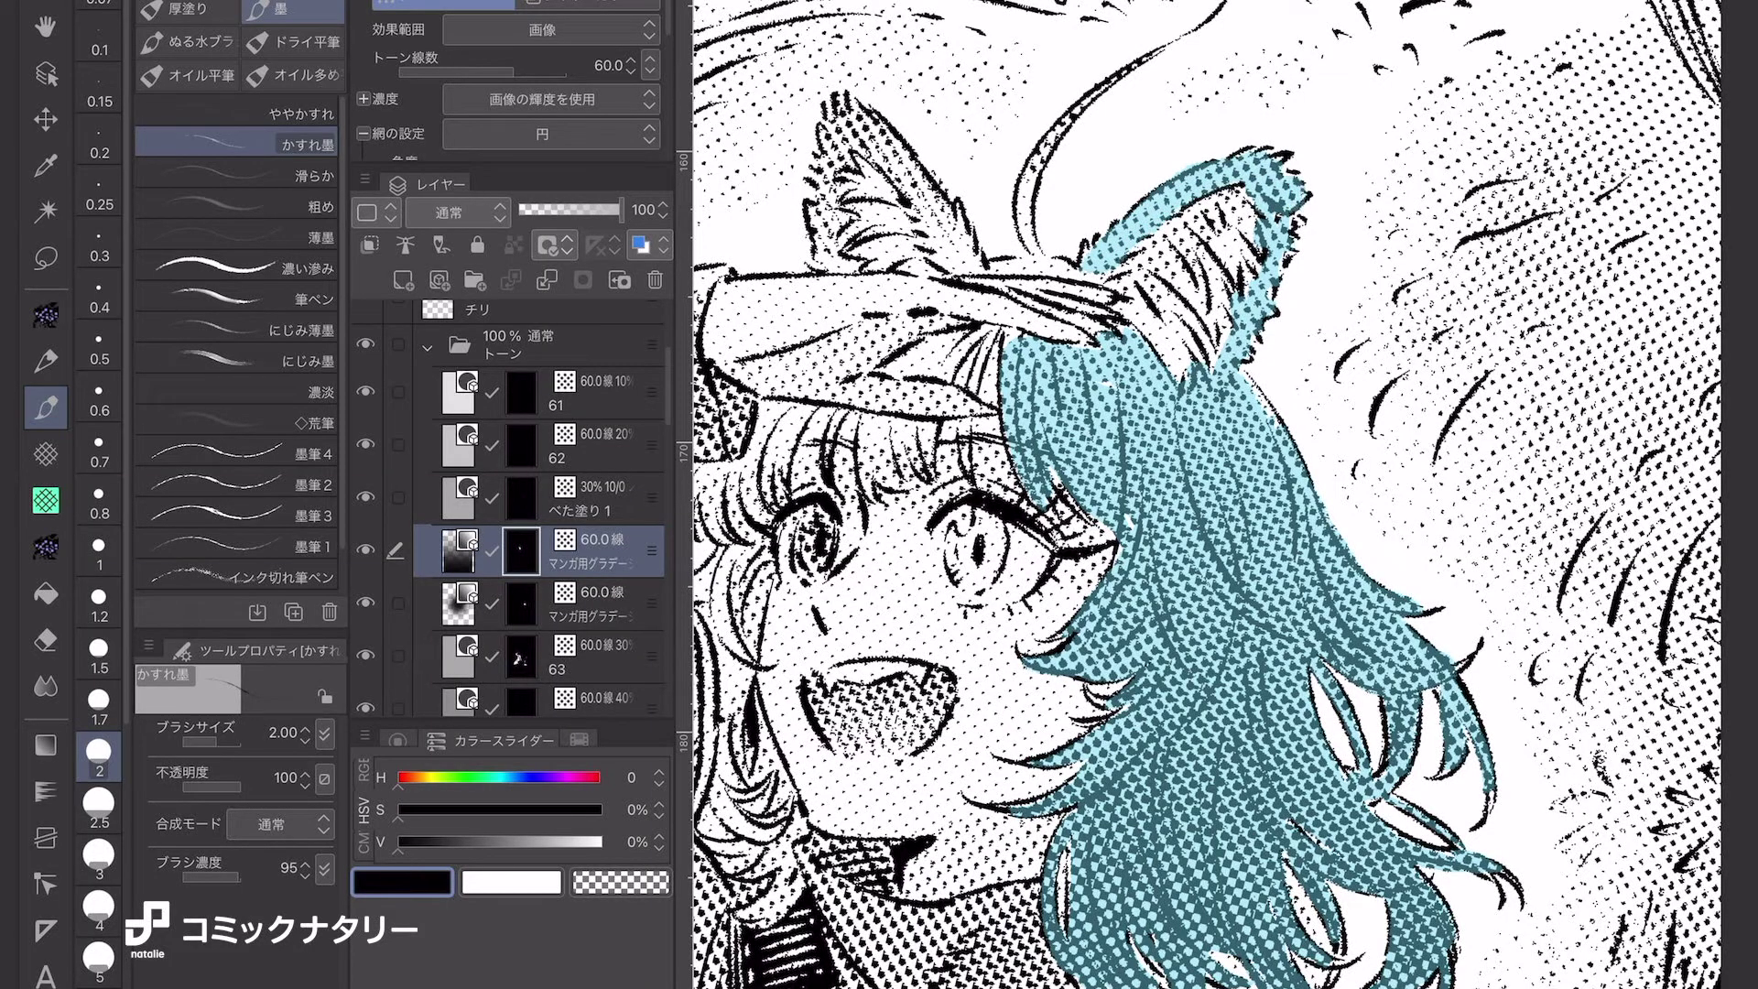
Tone the thin stray strand on top of the girl's head and the outer rim of her other ear.
{"action": "scroll", "coordinate": [1206, 495], "scroll_direction": "down", "scroll_amount": 3}
{"action": "scroll", "coordinate": [1207, 495], "scroll_direction": "up", "scroll_amount": 5}
{"action": "mouse_move", "coordinate": [1062, 206]}
{"action": "left_mouse_down"}
{"action": "mouse_move", "coordinate": [1035, 105]}
{"action": "mouse_move", "coordinate": [1113, 23]}
{"action": "left_mouse_up"}
{"action": "scroll", "coordinate": [1207, 495], "scroll_direction": "down", "scroll_amount": 2}
{"action": "left_click_drag", "start_coordinate": [975, 425], "coordinate": [1044, 568]}
Tone the girl's far side hair and bangs under her raised hand, trimming the overspill with transparent ink.
{"action": "mouse_move", "coordinate": [1030, 728]}
{"action": "left_mouse_down"}
{"action": "mouse_move", "coordinate": [1052, 811]}
{"action": "mouse_move", "coordinate": [994, 861]}
{"action": "left_mouse_up"}
{"action": "left_click_drag", "start_coordinate": [1030, 797], "coordinate": [1085, 902]}
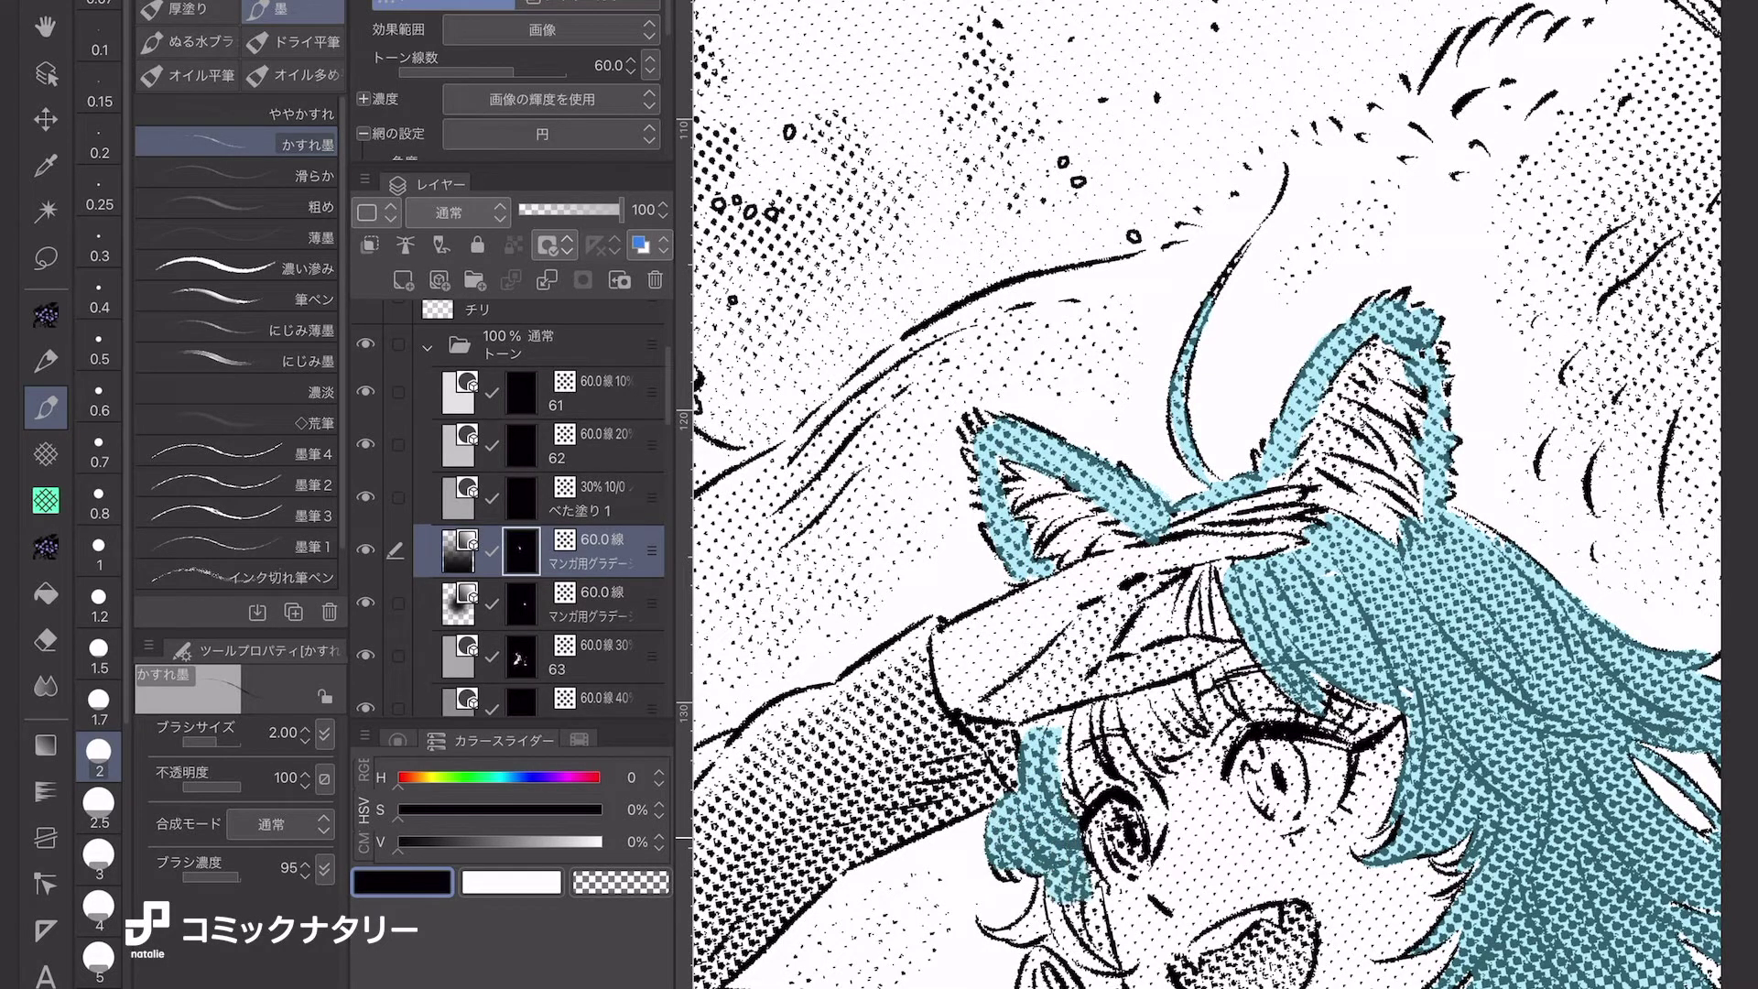
{"action": "left_click_drag", "start_coordinate": [1098, 705], "coordinate": [1062, 815]}
{"action": "left_click", "coordinate": [621, 882]}
{"action": "left_click_drag", "start_coordinate": [1094, 709], "coordinate": [1067, 806]}
{"action": "key", "text": "c"}
{"action": "left_click_drag", "start_coordinate": [1112, 698], "coordinate": [1150, 760]}
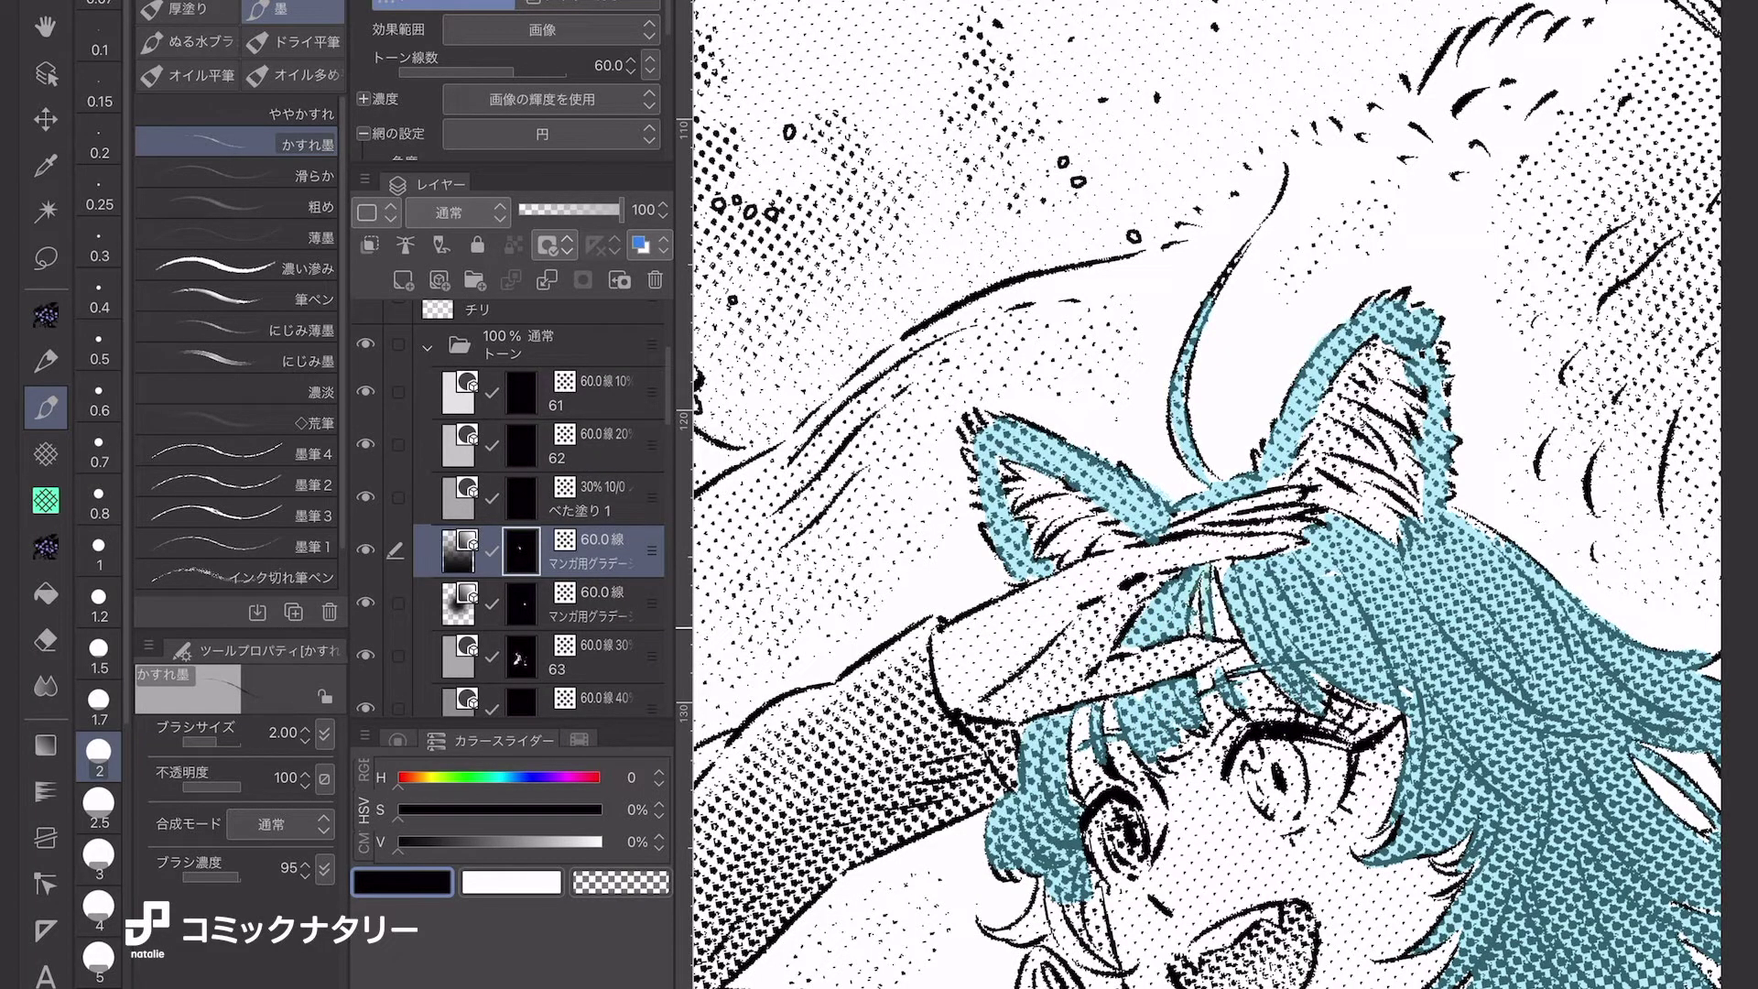
Paint the gradient tone down the girl's far side lock between her cheek and the cord loops to the collar.
{"action": "scroll", "coordinate": [1207, 494], "scroll_direction": "down", "scroll_amount": 5}
{"action": "scroll", "coordinate": [1282, 412], "scroll_direction": "up", "scroll_amount": 8}
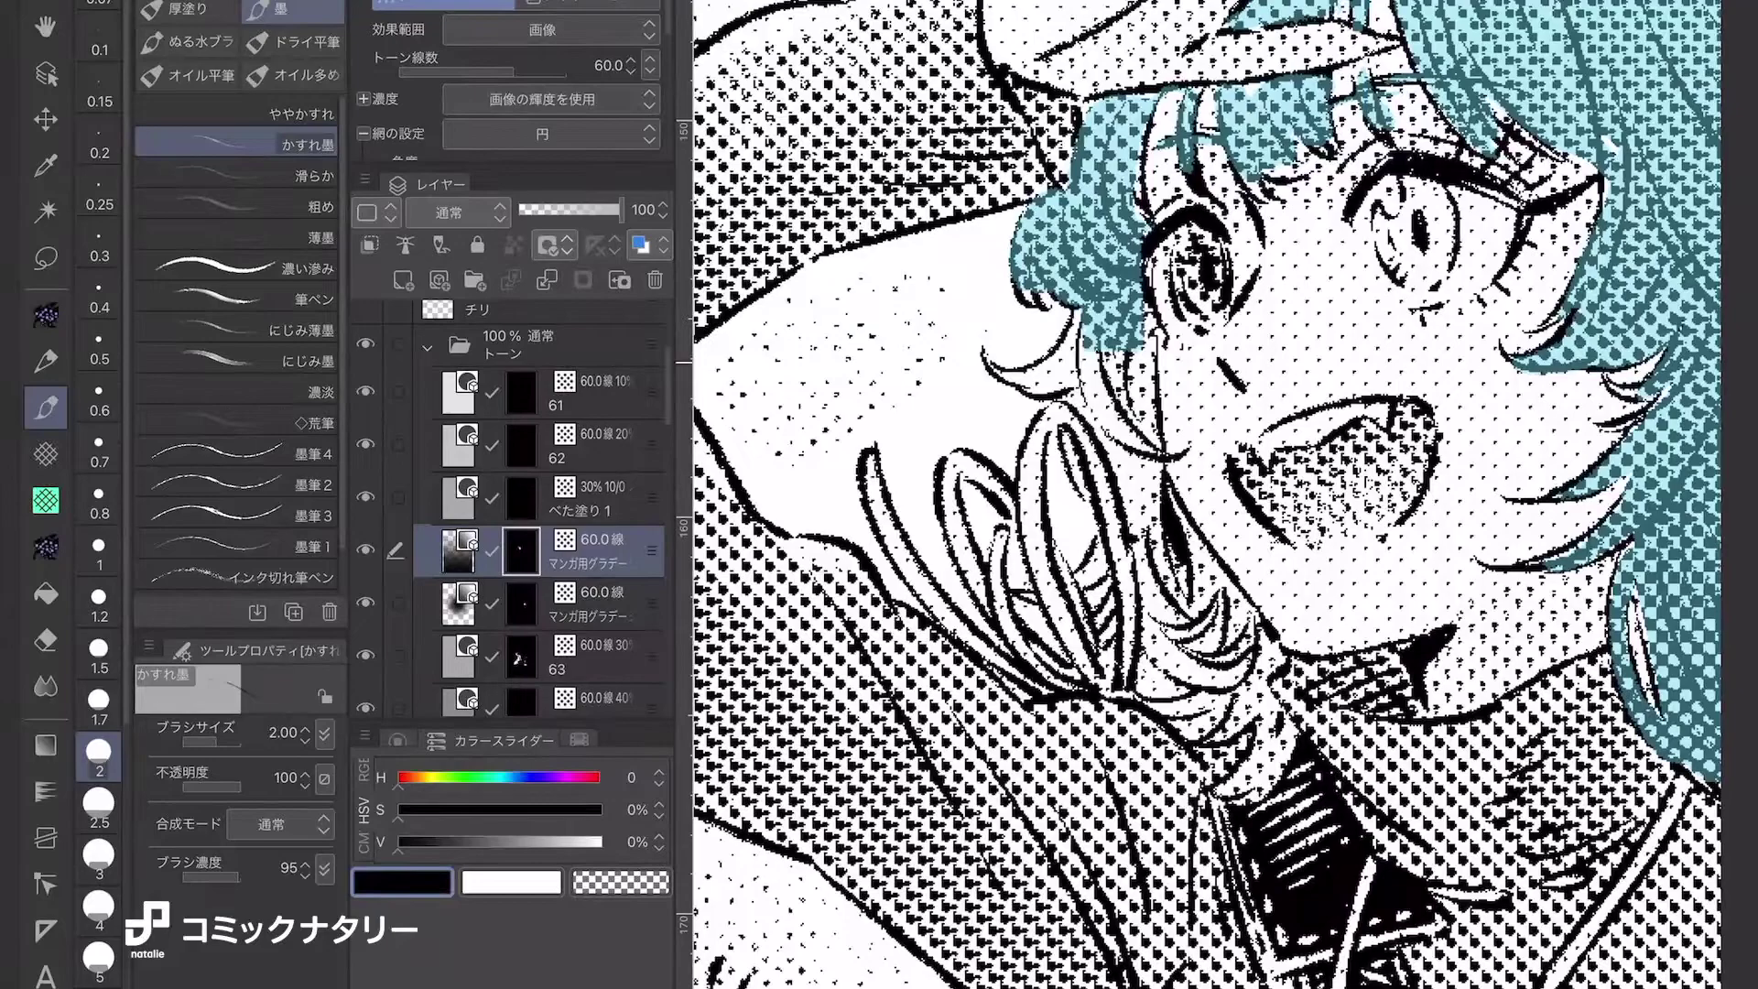
{"action": "mouse_move", "coordinate": [1131, 522]}
{"action": "left_mouse_down"}
{"action": "mouse_move", "coordinate": [1156, 595]}
{"action": "mouse_move", "coordinate": [1199, 615]}
{"action": "mouse_move", "coordinate": [1250, 713]}
{"action": "left_mouse_up"}
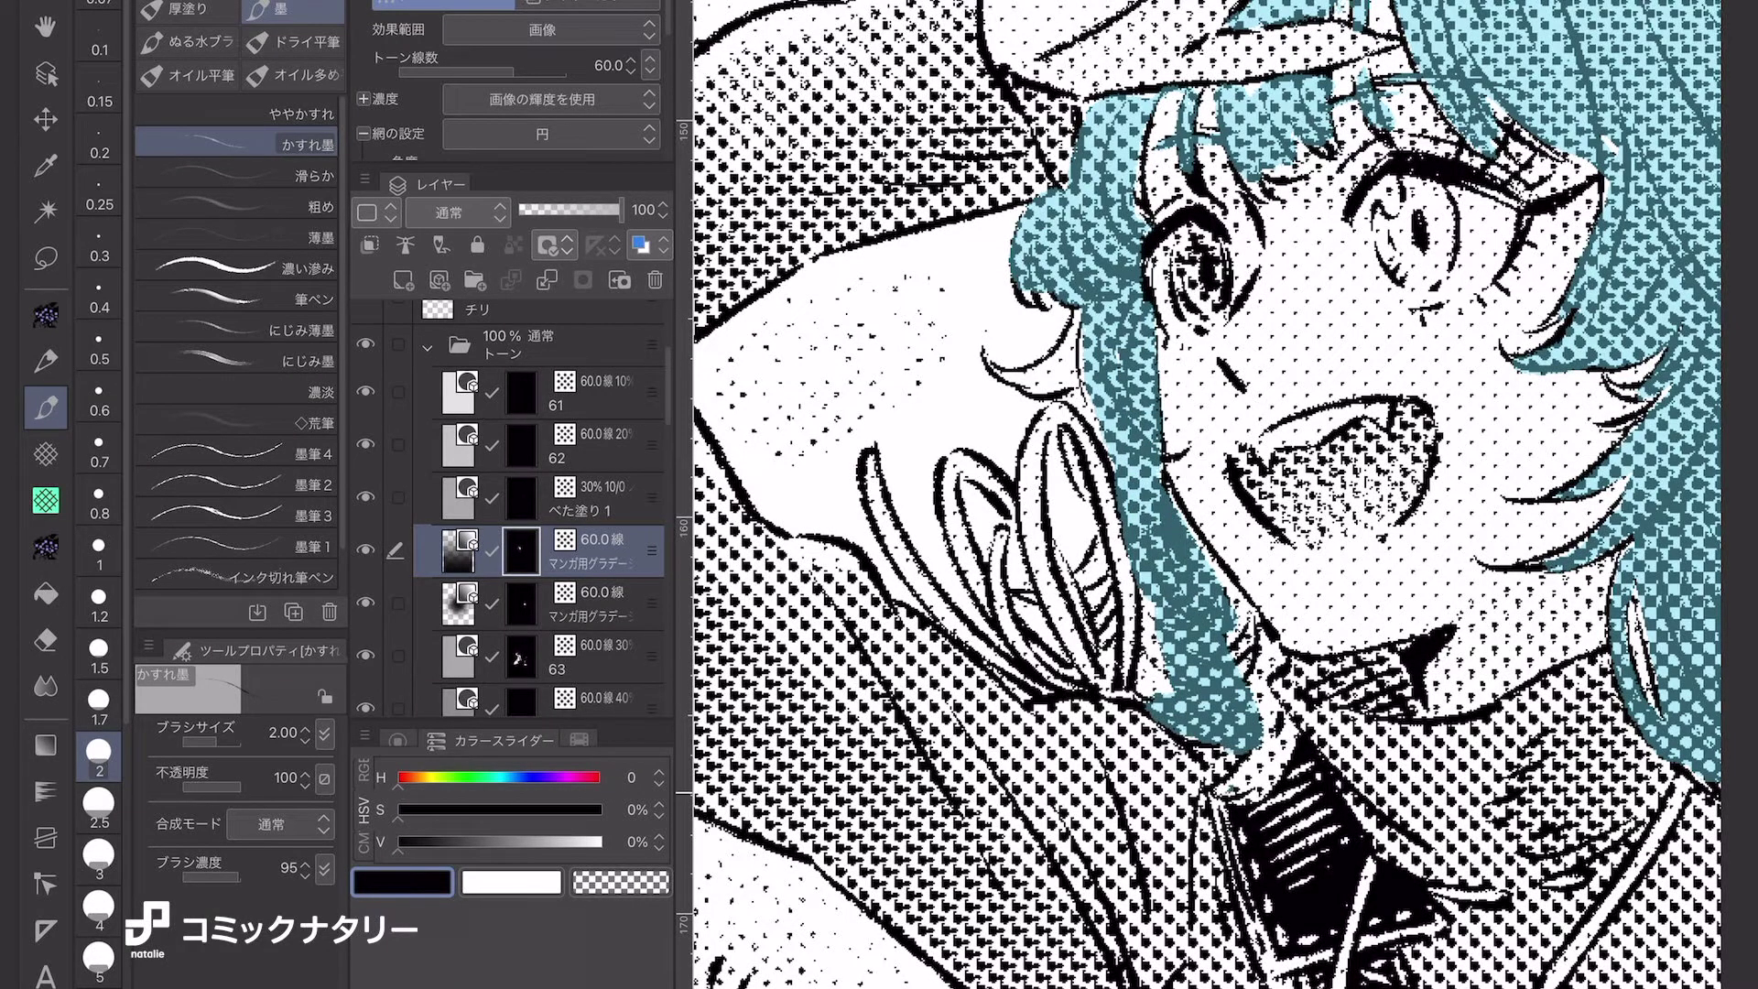
{"action": "mouse_move", "coordinate": [1277, 793]}
{"action": "left_mouse_down"}
{"action": "mouse_move", "coordinate": [1250, 641]}
{"action": "mouse_move", "coordinate": [1199, 549]}
{"action": "left_mouse_up"}
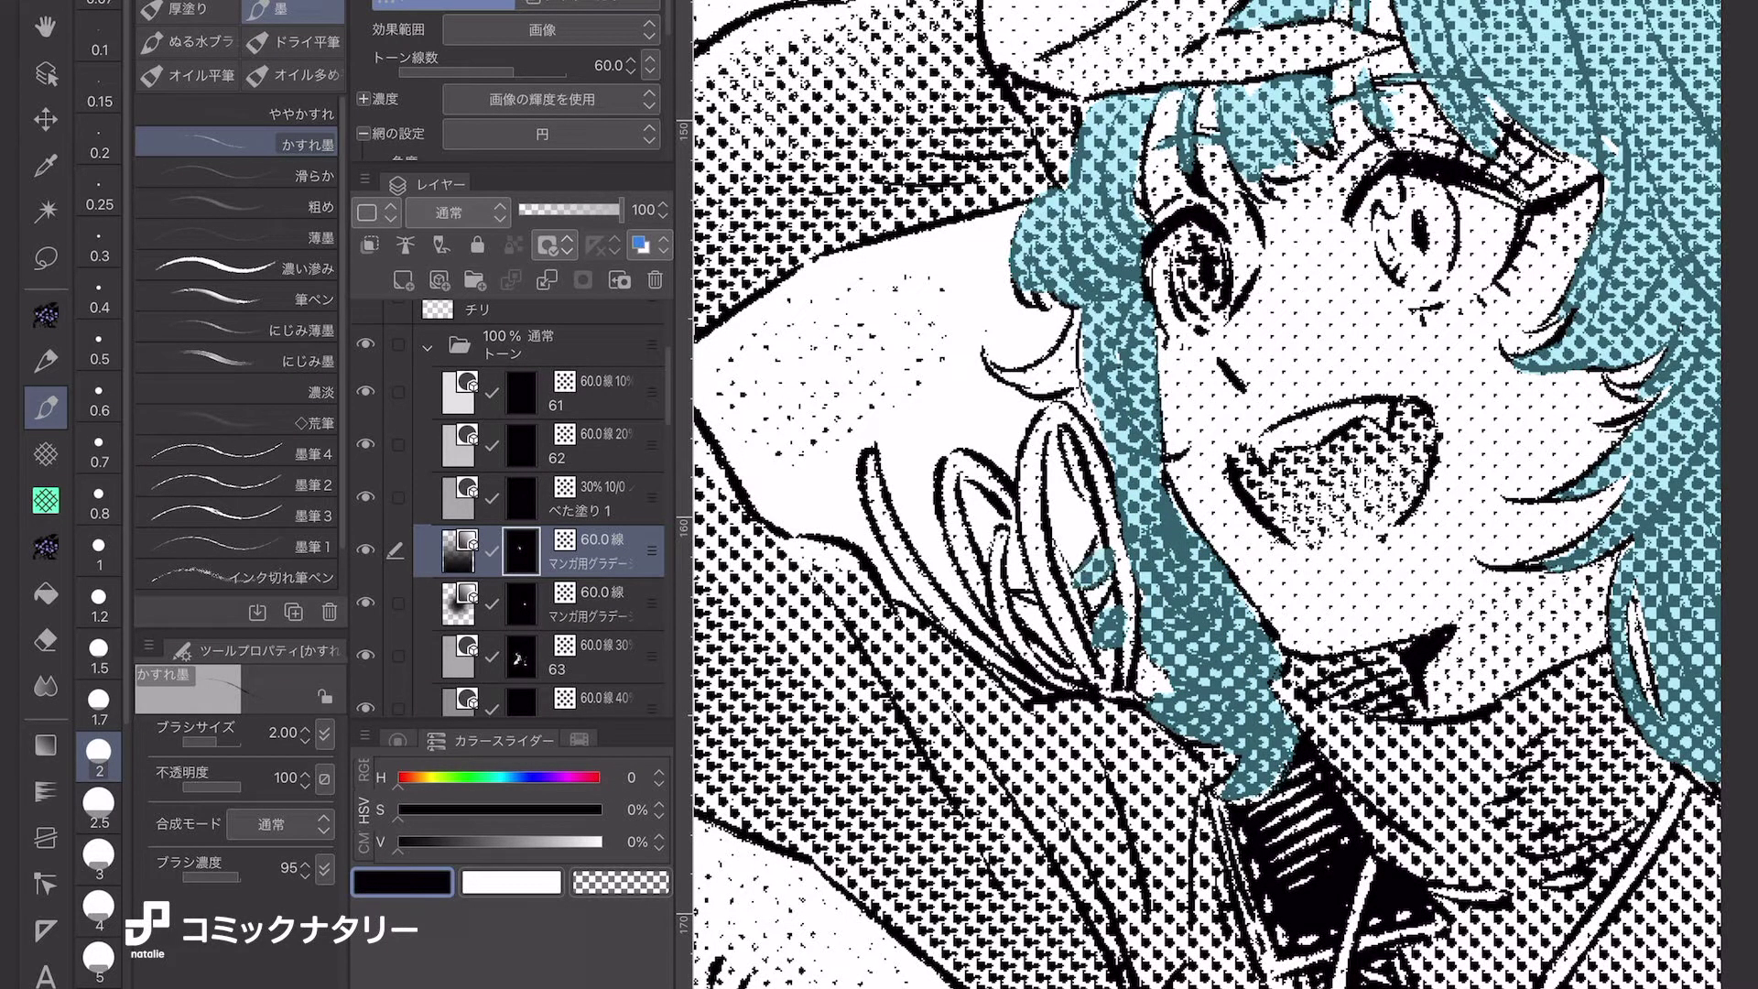
Scrape fine highlights into the tone on the girl's crown with transparent ink, using the dry ink brush at size 0.4.
{"action": "scroll", "coordinate": [1207, 495], "scroll_direction": "down", "scroll_amount": 5}
{"action": "scroll", "coordinate": [1207, 494], "scroll_direction": "up", "scroll_amount": 10}
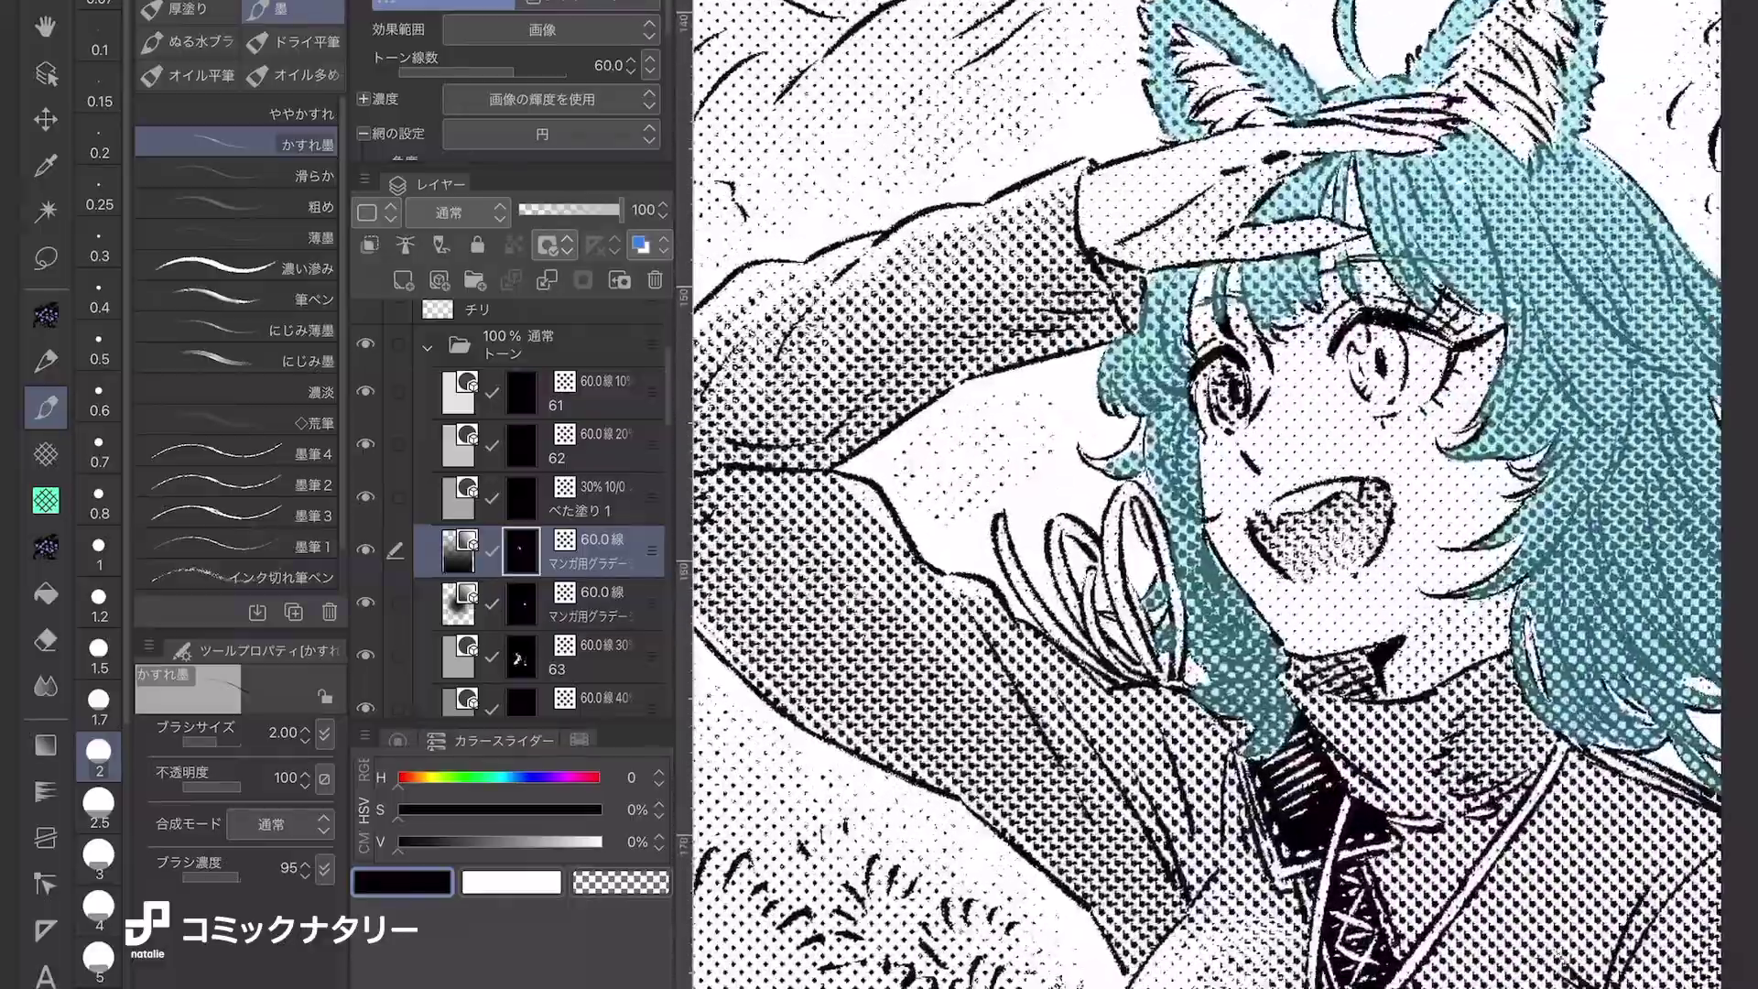
{"action": "key", "text": "c"}
{"action": "left_click_drag", "start_coordinate": [961, 376], "coordinate": [975, 494]}
{"action": "scroll", "coordinate": [1207, 494], "scroll_direction": "up", "scroll_amount": 5}
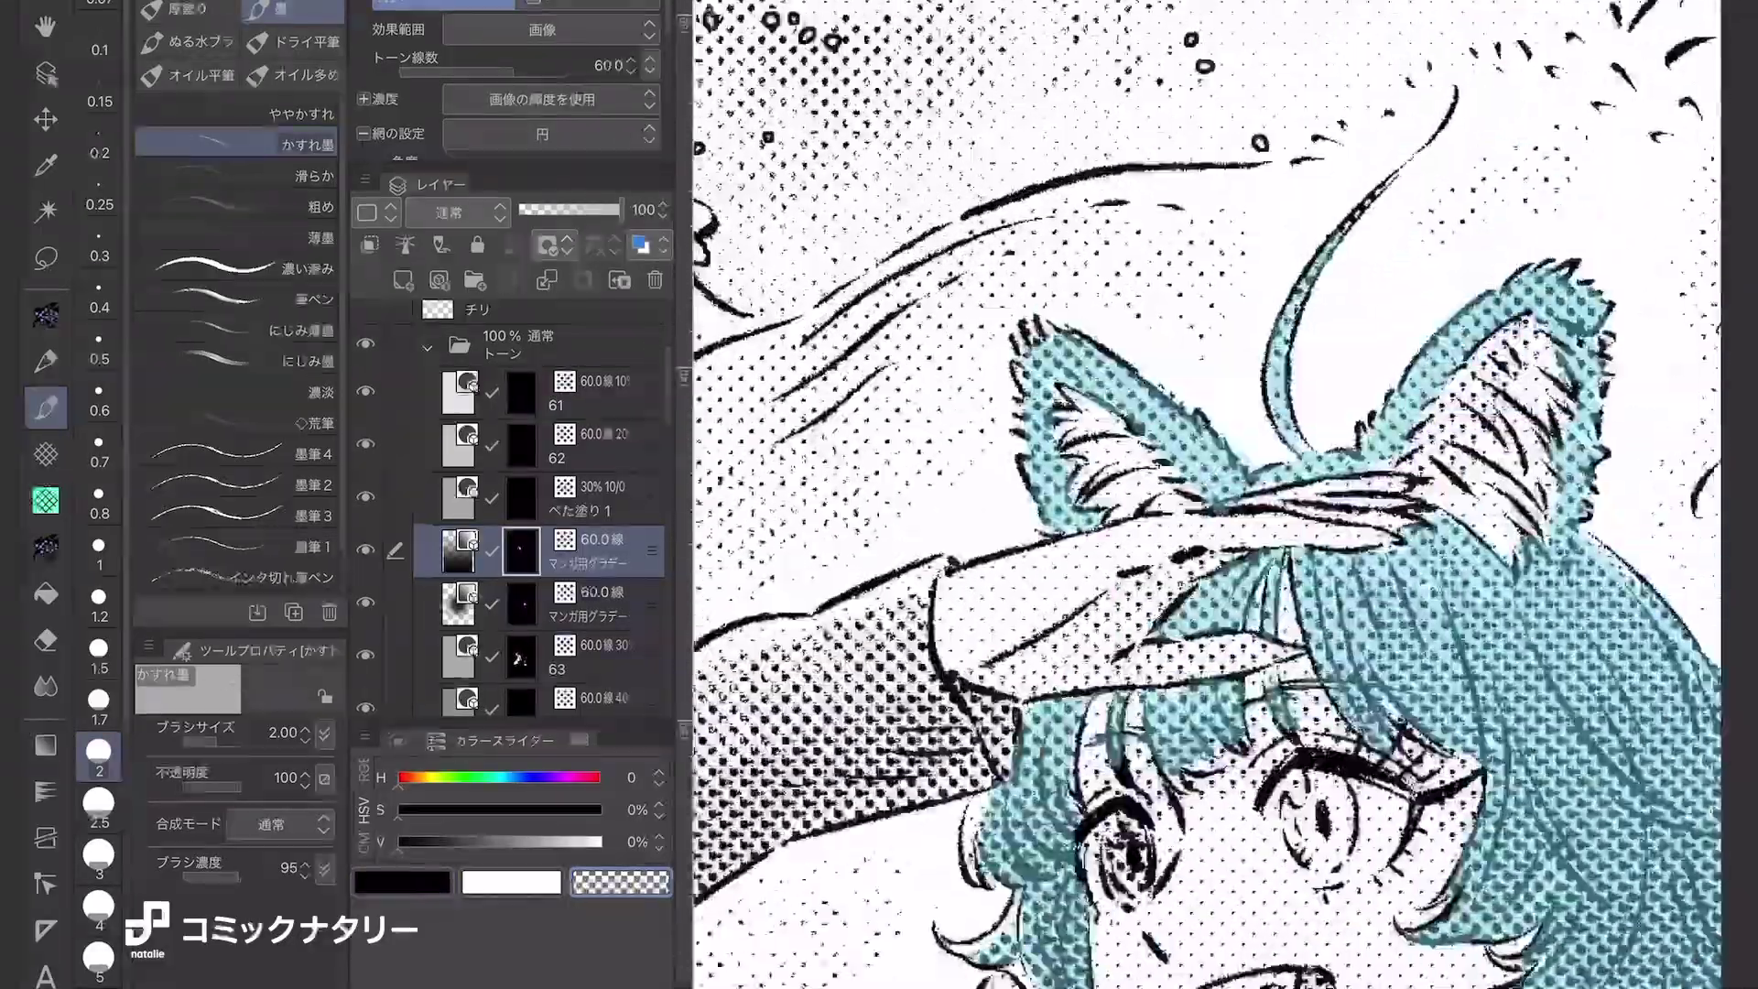
{"action": "scroll", "coordinate": [1207, 494], "scroll_direction": "down", "scroll_amount": 5}
{"action": "scroll", "coordinate": [1207, 495], "scroll_direction": "up", "scroll_amount": 8}
{"action": "left_click", "coordinate": [99, 293]}
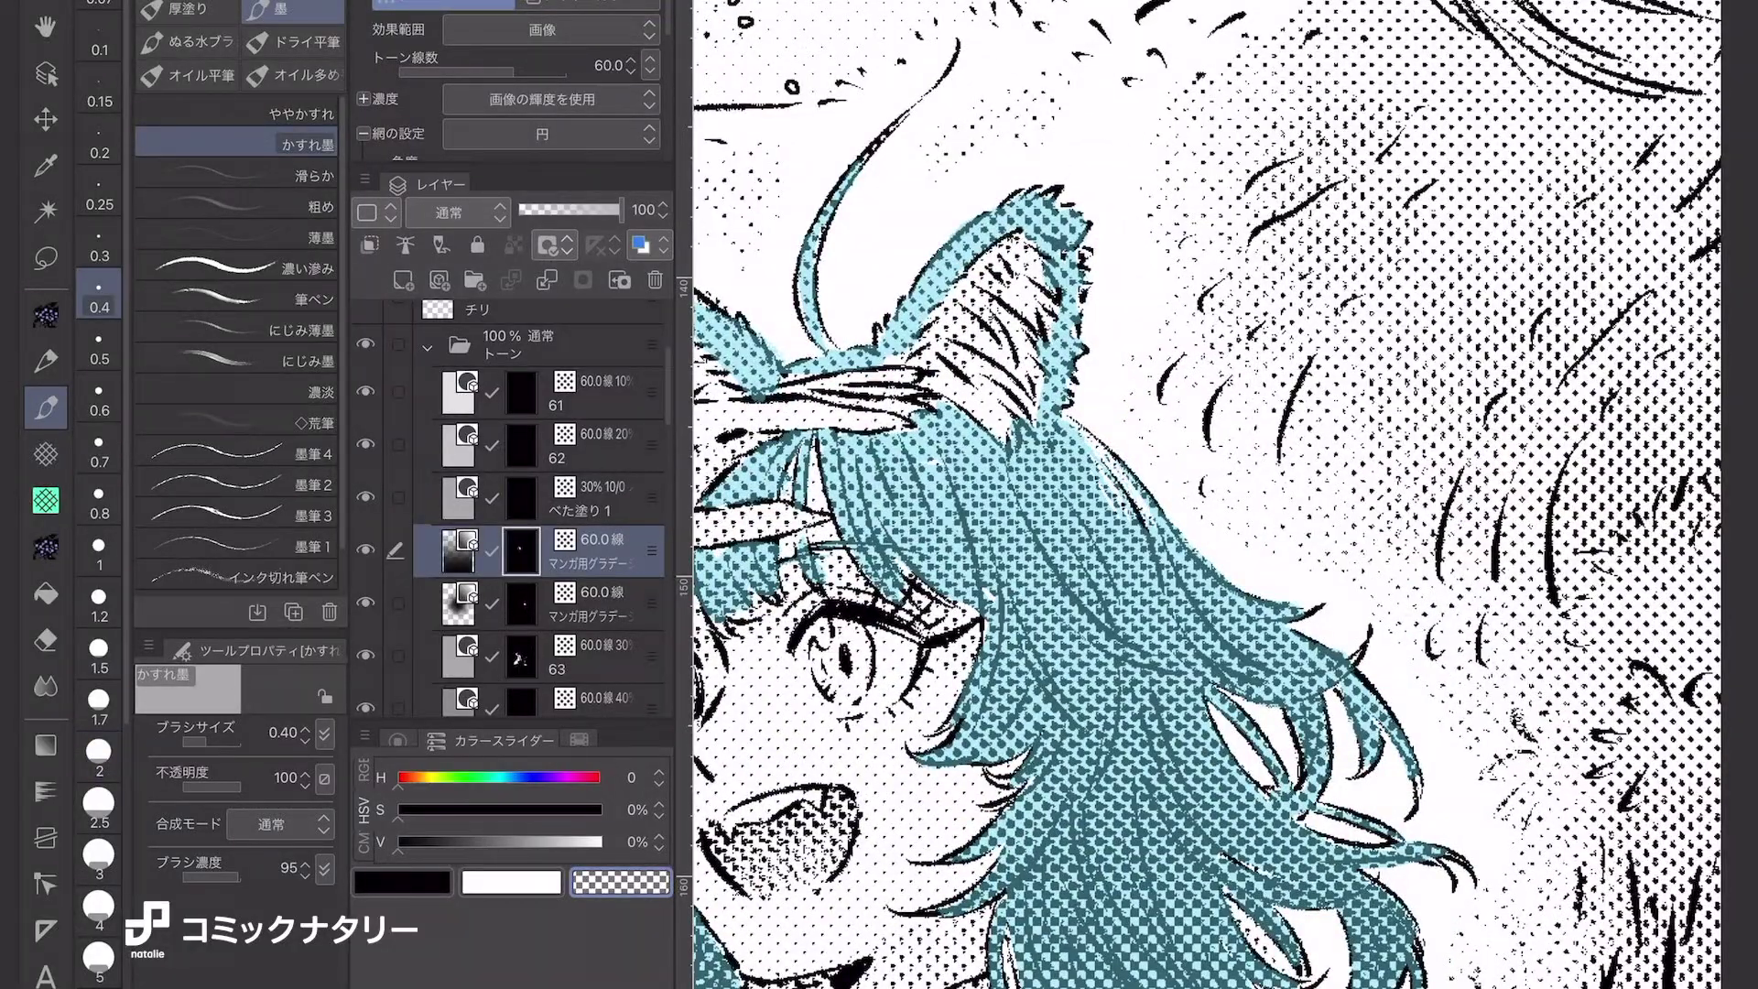
{"action": "scroll", "coordinate": [1206, 495], "scroll_direction": "down", "scroll_amount": 5}
{"action": "scroll", "coordinate": [1206, 495], "scroll_direction": "up", "scroll_amount": 4}
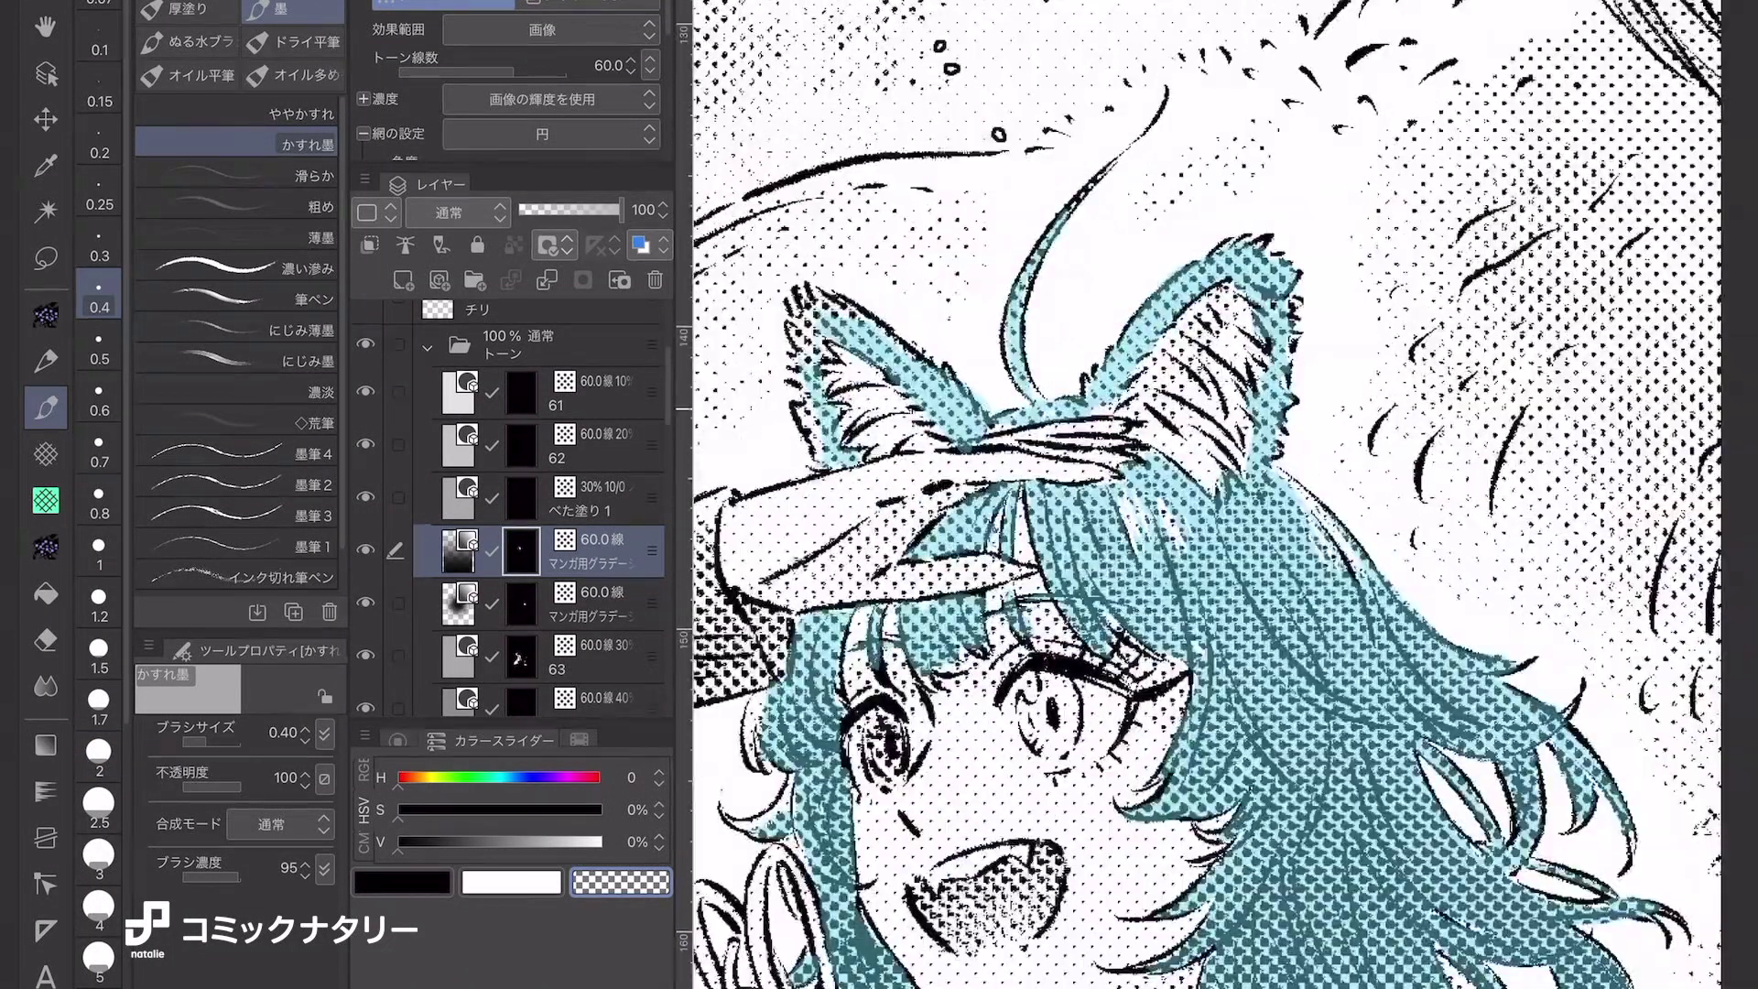
{"action": "scroll", "coordinate": [1206, 494], "scroll_direction": "down", "scroll_amount": 5}
{"action": "scroll", "coordinate": [1207, 495], "scroll_direction": "up", "scroll_amount": 4}
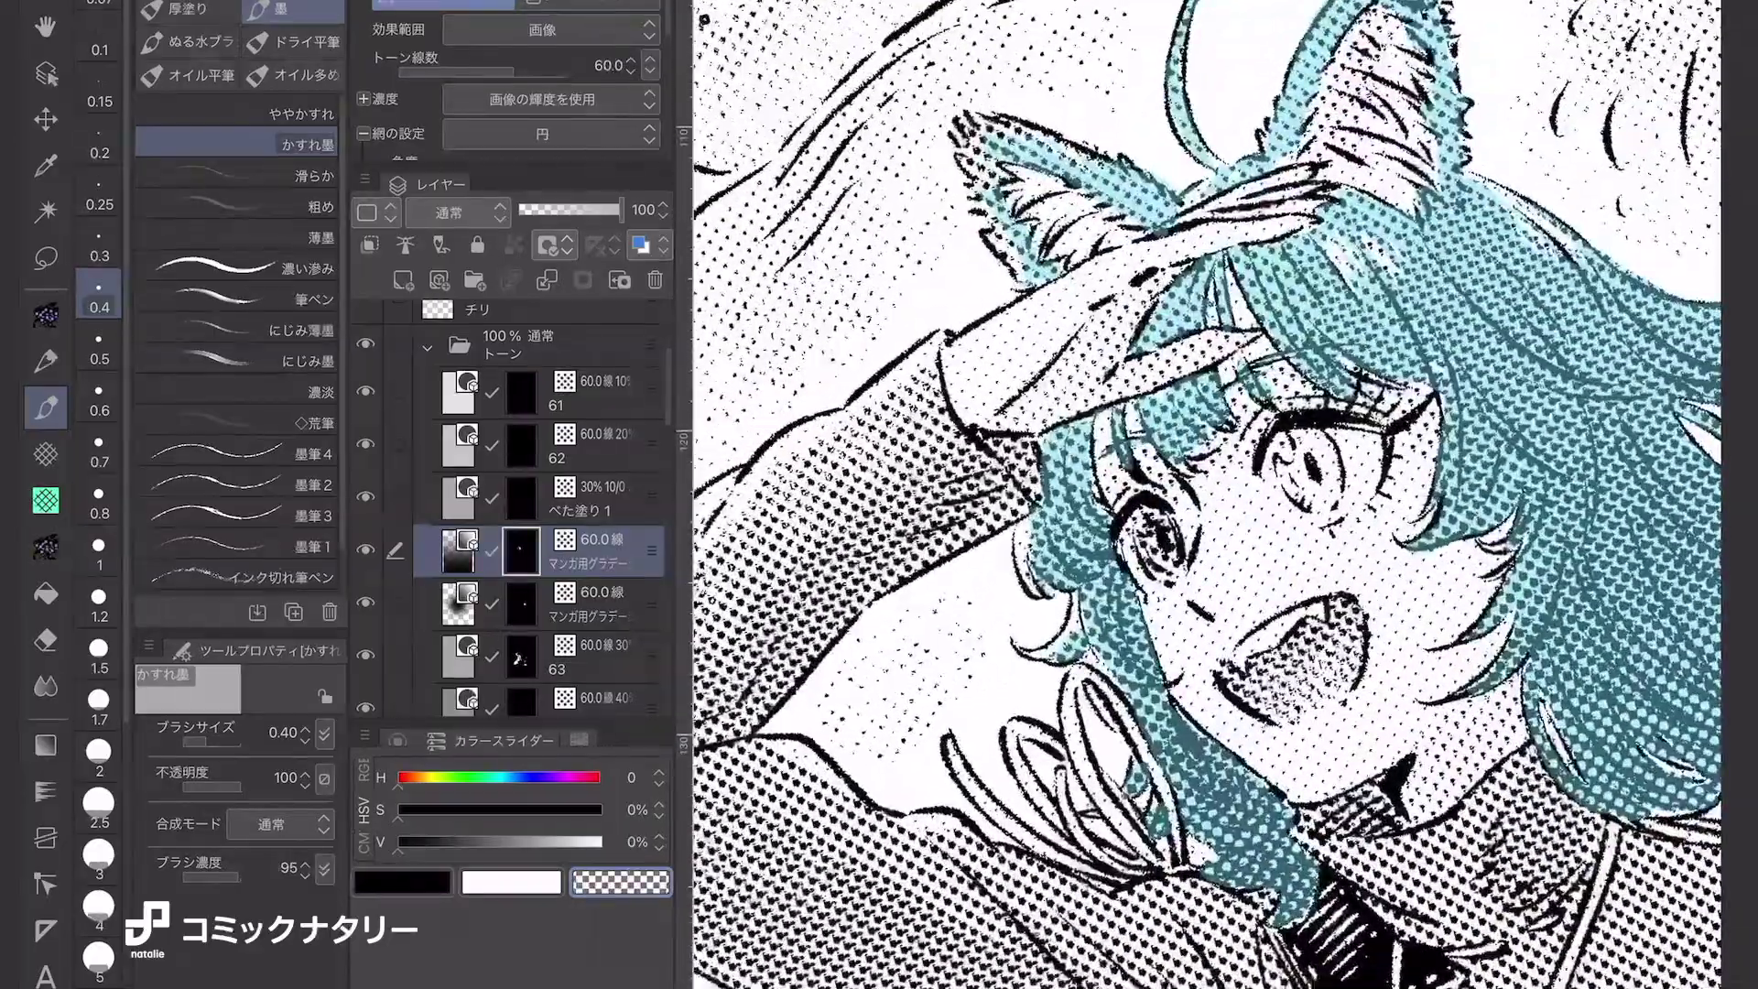
Switch to the 線画 line-art layer and set the dry ink brush to black at size 0.5 for the boy.
{"action": "scroll", "coordinate": [1207, 494], "scroll_direction": "down", "scroll_amount": 1}
{"action": "scroll", "coordinate": [1206, 494], "scroll_direction": "down", "scroll_amount": 3}
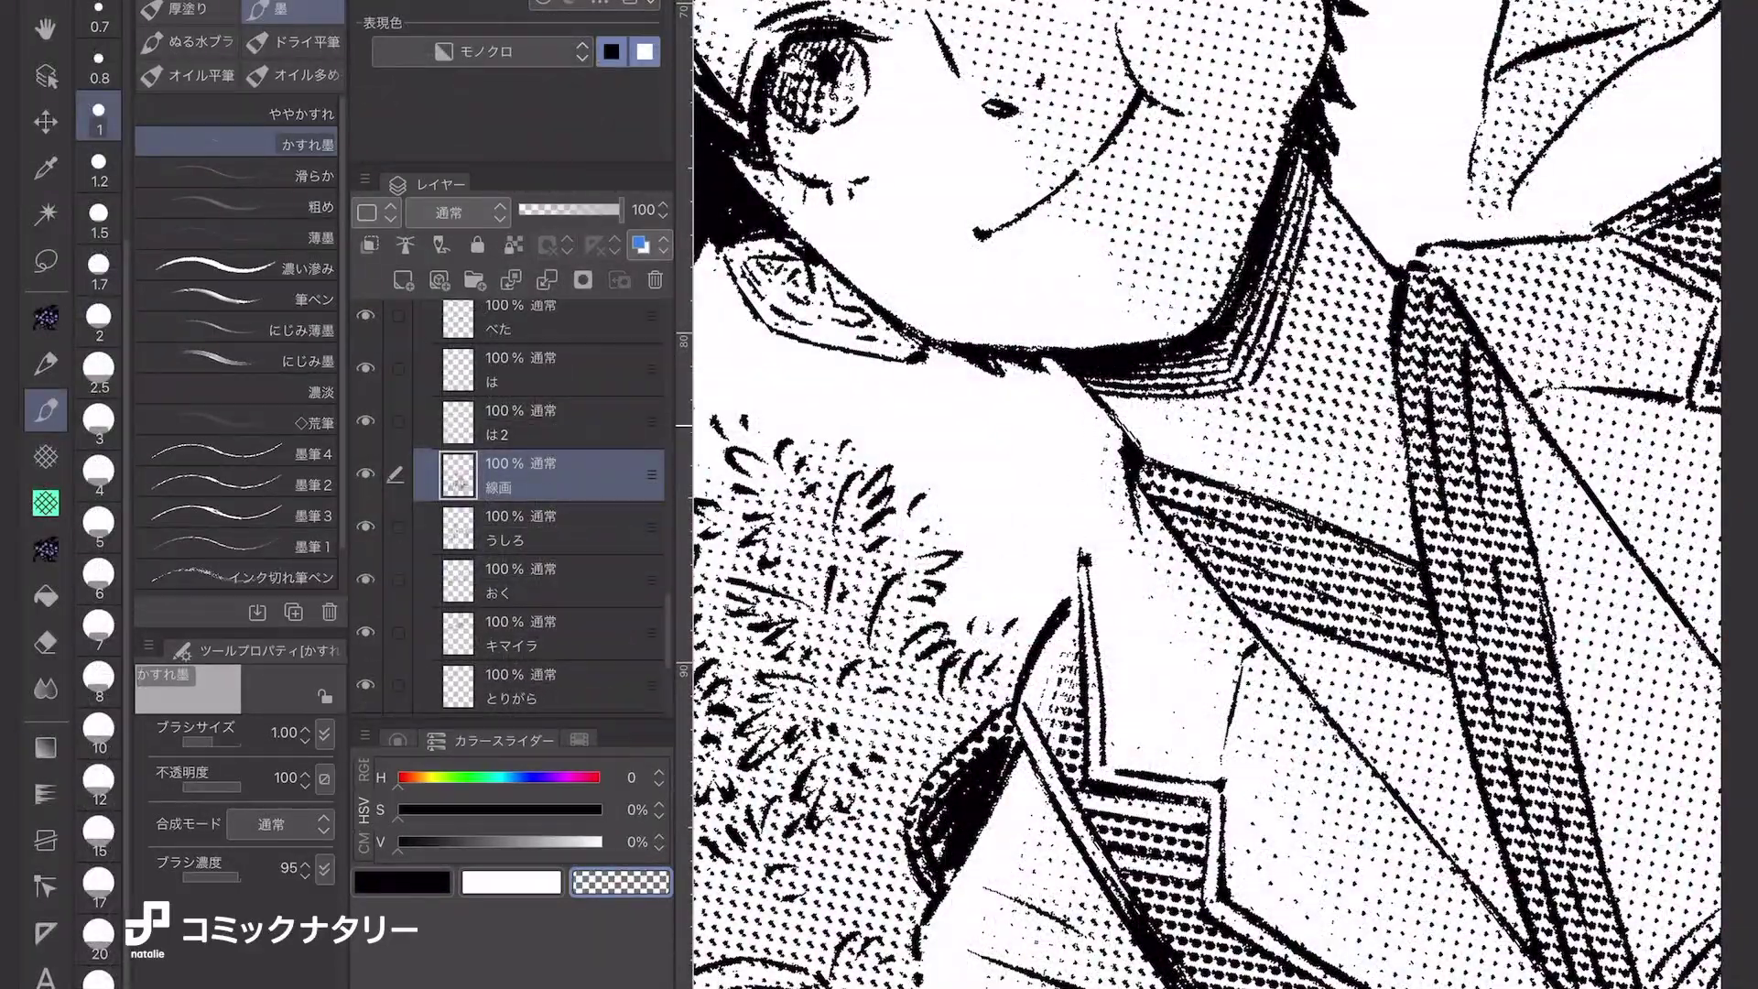
{"action": "key", "text": "c"}
{"action": "scroll", "coordinate": [99, 549], "scroll_direction": "up", "scroll_amount": 5}
{"action": "left_click", "coordinate": [99, 339]}
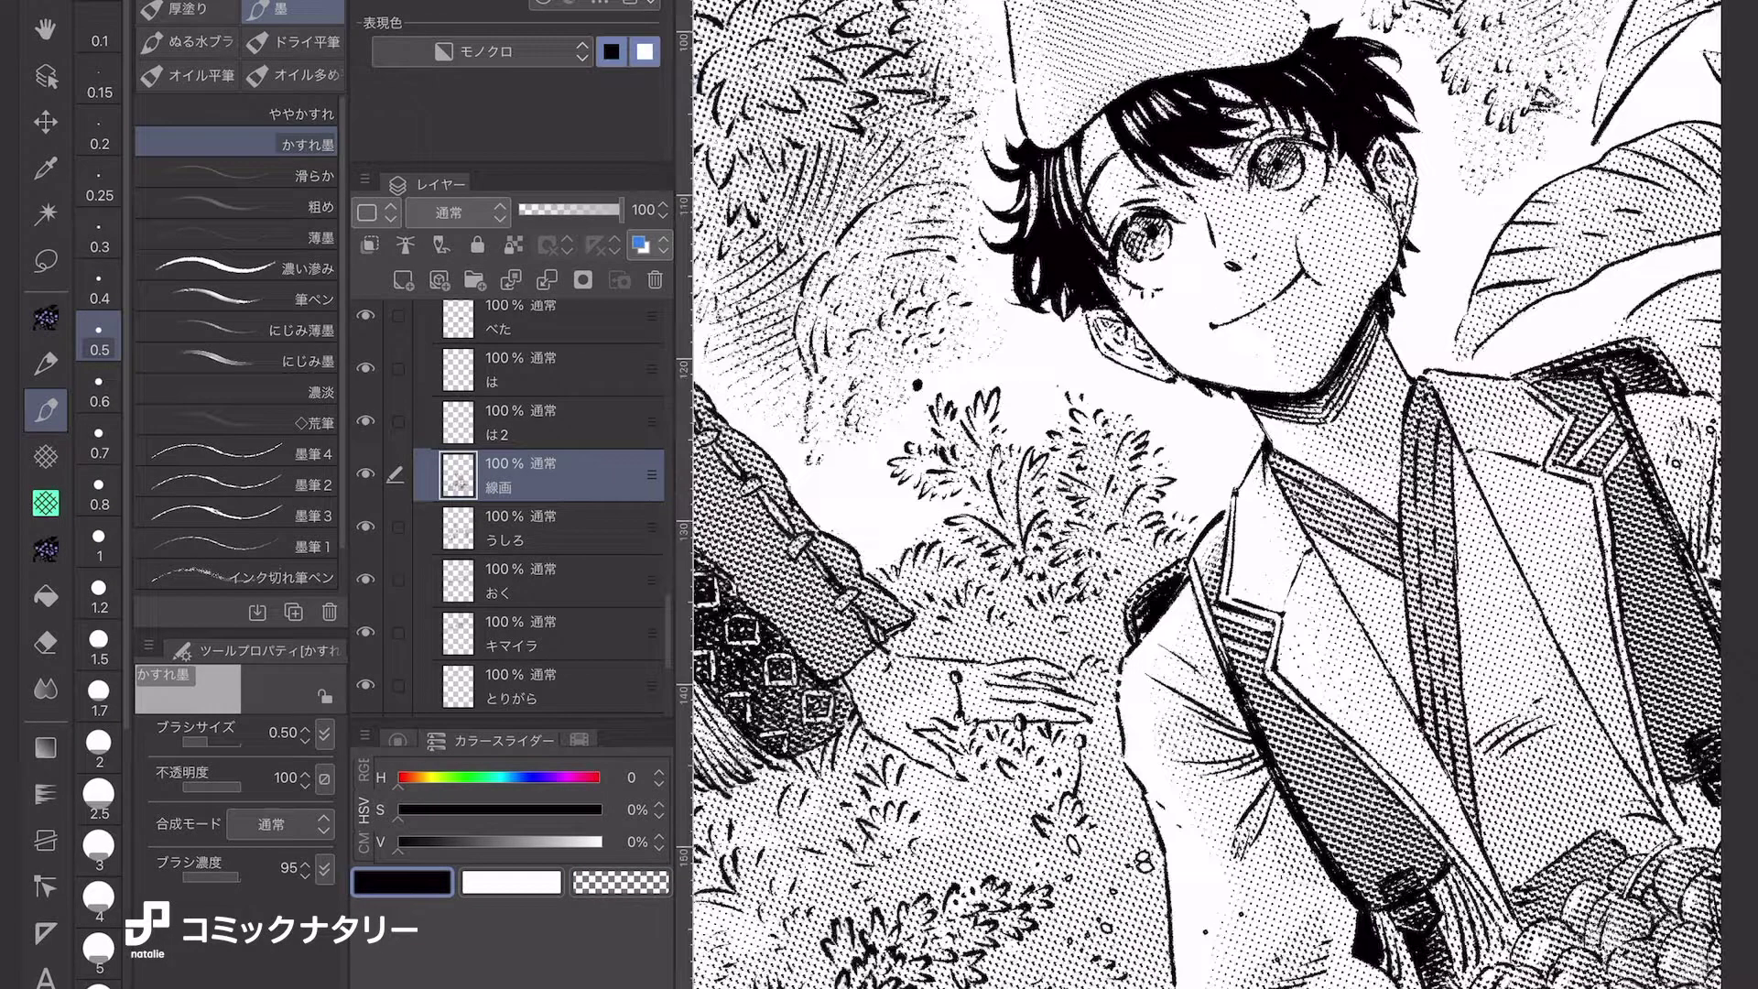
{"action": "scroll", "coordinate": [1207, 495], "scroll_direction": "down", "scroll_amount": 3}
{"action": "scroll", "coordinate": [1207, 494], "scroll_direction": "up", "scroll_amount": 5}
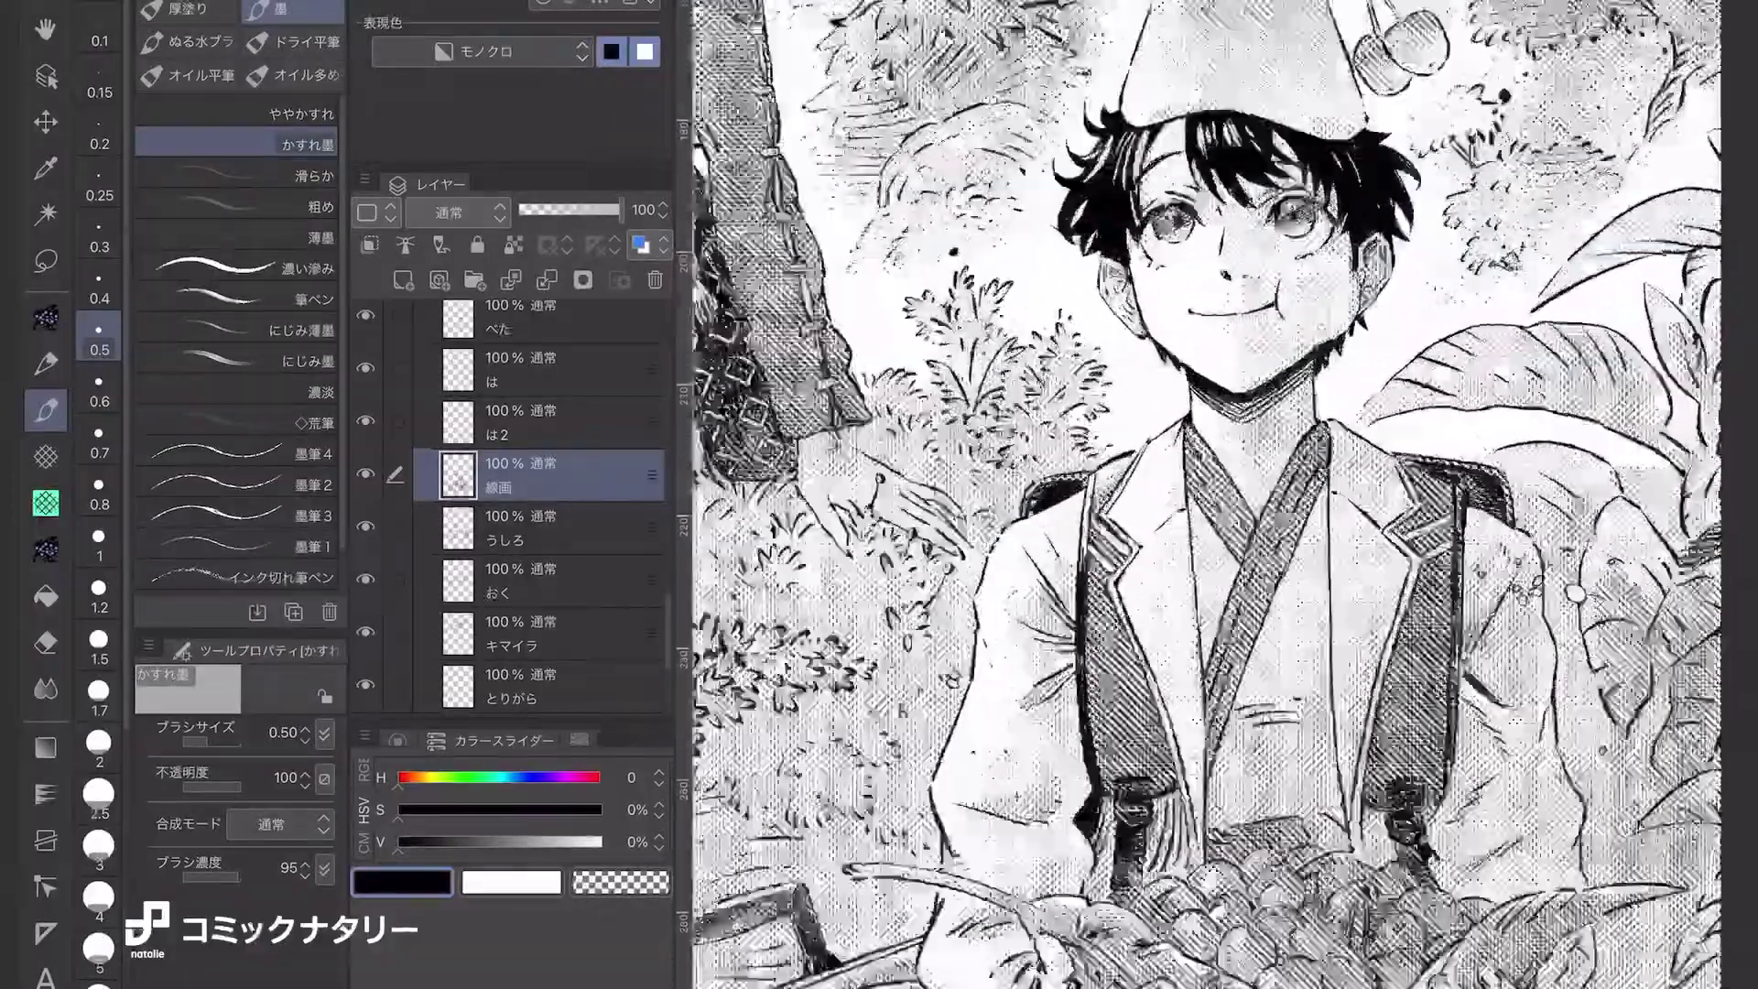
Touch up the line art of the boy's face on the 線画 layer, alternating black and transparent ink.
{"action": "scroll", "coordinate": [1297, 224], "scroll_direction": "up", "scroll_amount": 3}
{"action": "key", "text": "c"}
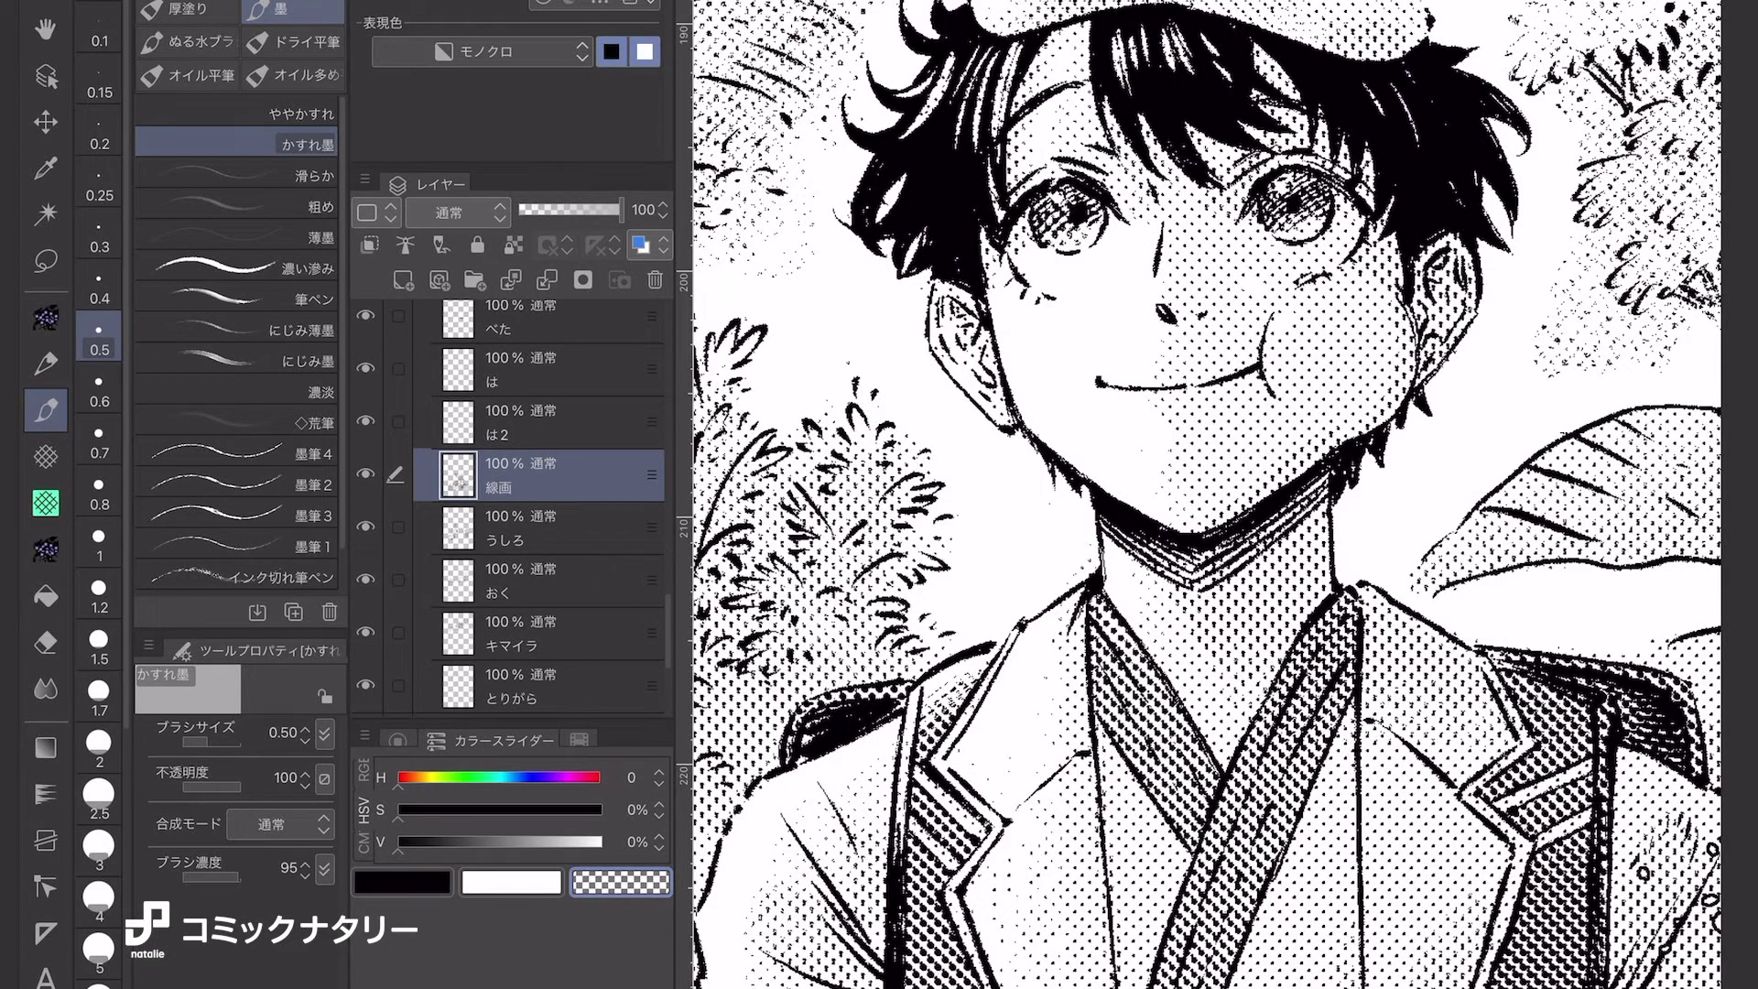
{"action": "key", "text": "c"}
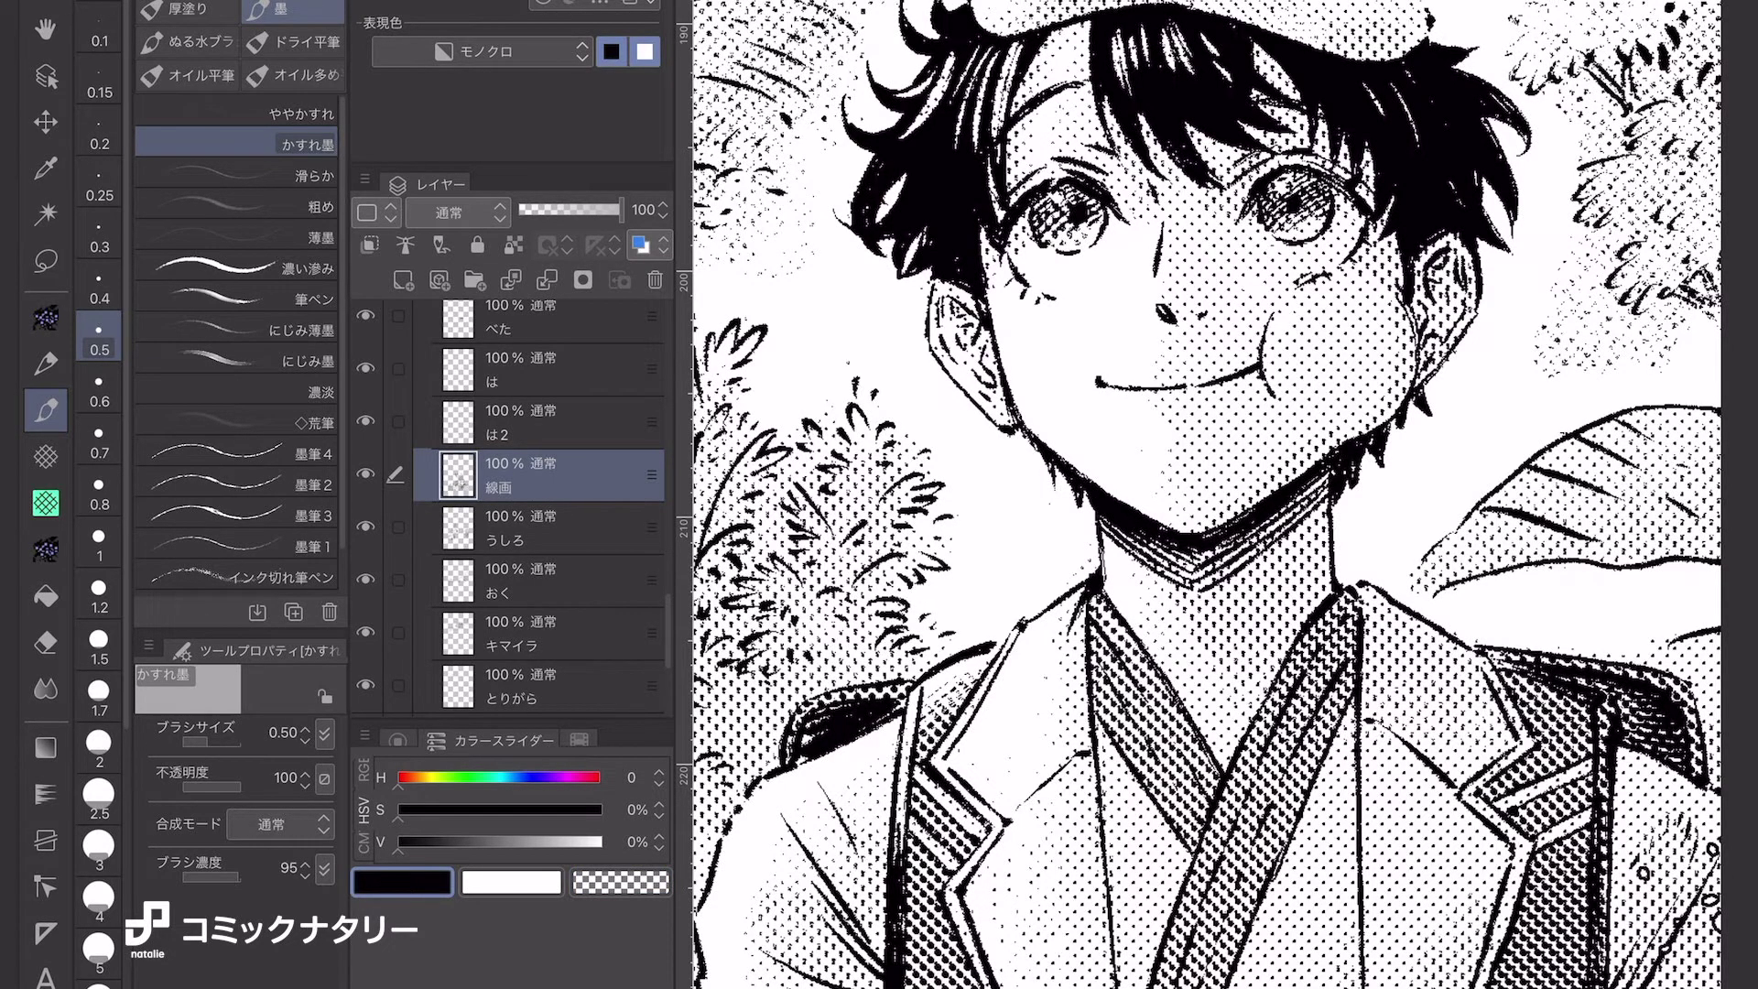
{"action": "scroll", "coordinate": [1207, 495], "scroll_direction": "down", "scroll_amount": 3}
{"action": "scroll", "coordinate": [1207, 494], "scroll_direction": "up", "scroll_amount": 5}
{"action": "key", "text": "c"}
{"action": "key", "text": "c"}
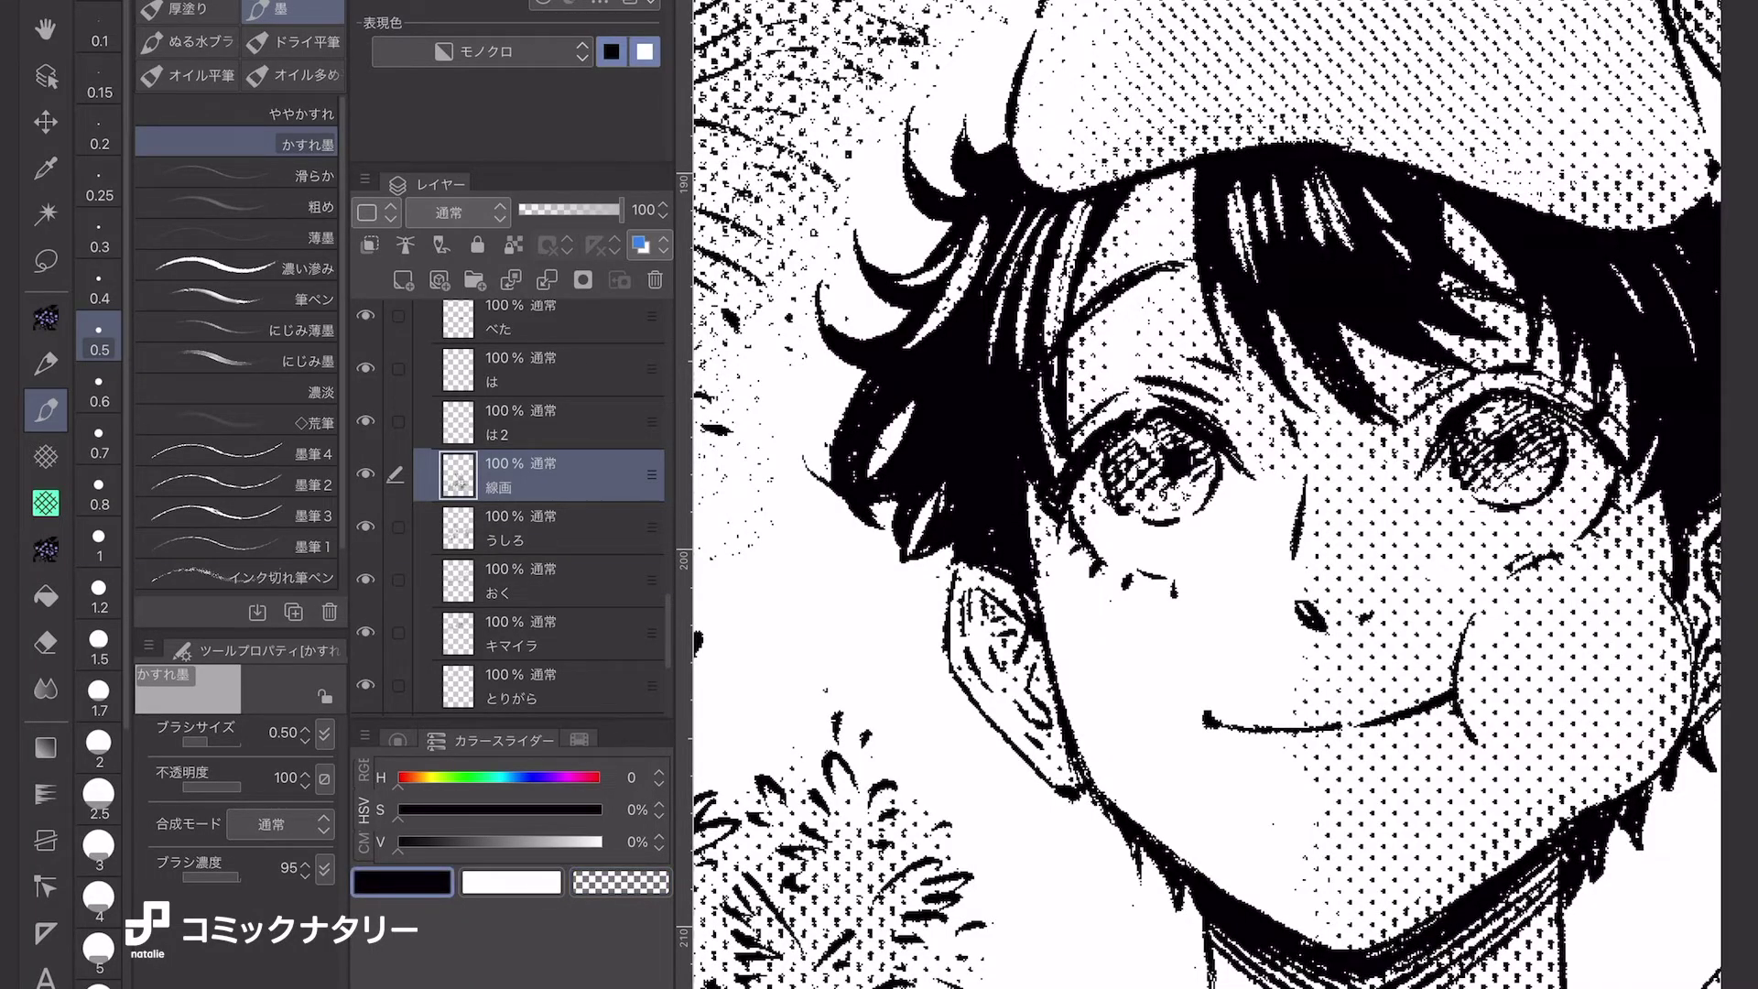
Brush diagonal light rays across the sky on the 60.0-line gradient tone layer above ひかり, with white dry ink at size 20.
{"action": "scroll", "coordinate": [1207, 495], "scroll_direction": "down", "scroll_amount": 5}
{"action": "scroll", "coordinate": [1207, 494], "scroll_direction": "up", "scroll_amount": 3}
{"action": "scroll", "coordinate": [1403, 345], "scroll_direction": "up", "scroll_amount": 3}
{"action": "scroll", "coordinate": [1207, 495], "scroll_direction": "up", "scroll_amount": 3}
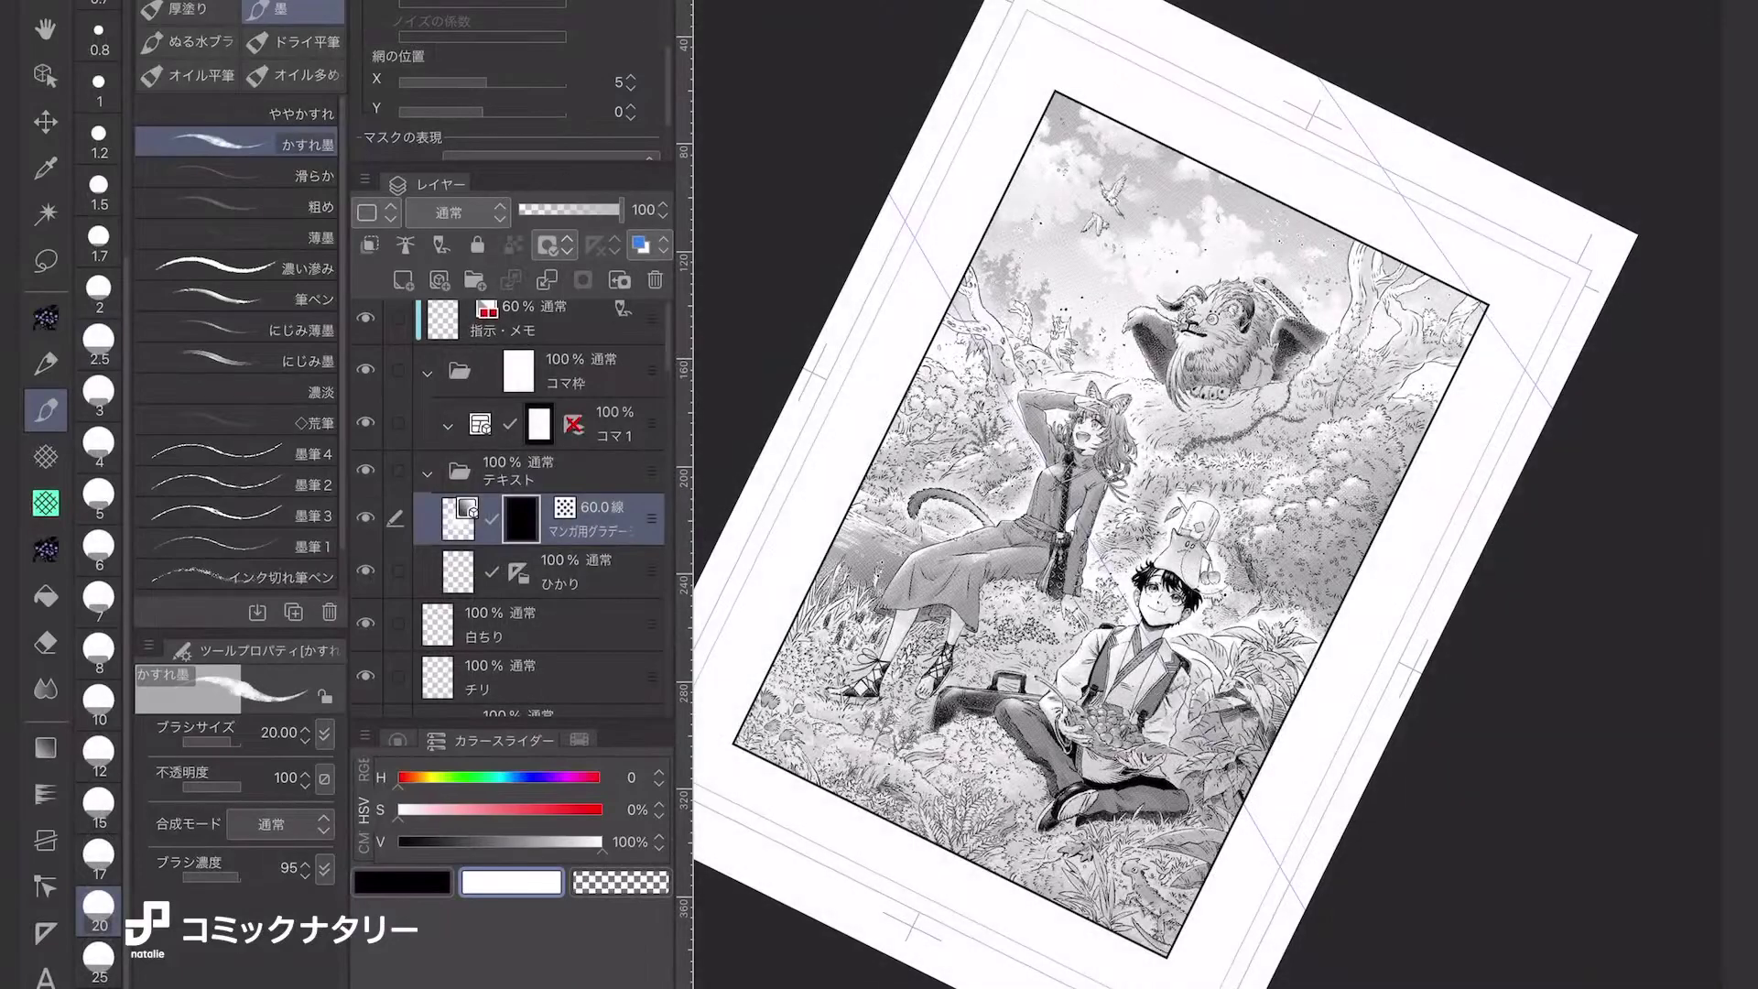
{"action": "scroll", "coordinate": [1115, 525], "scroll_direction": "down", "scroll_amount": 2}
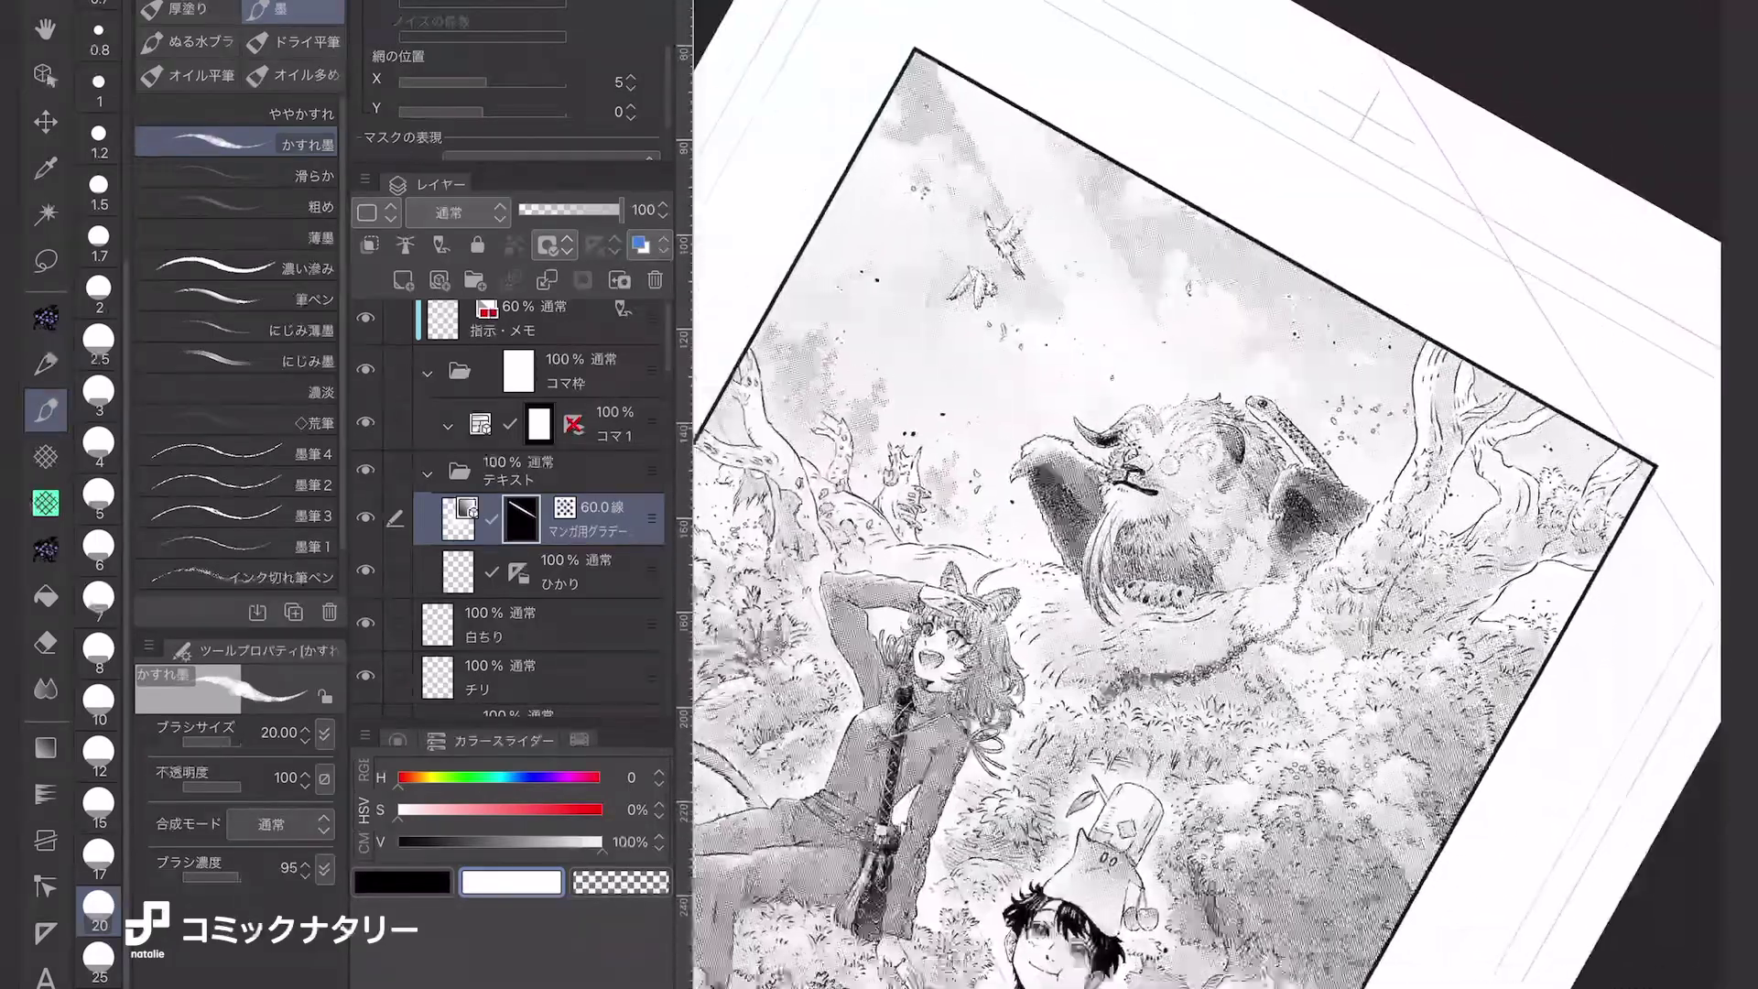
{"action": "key", "text": "ctrl+z"}
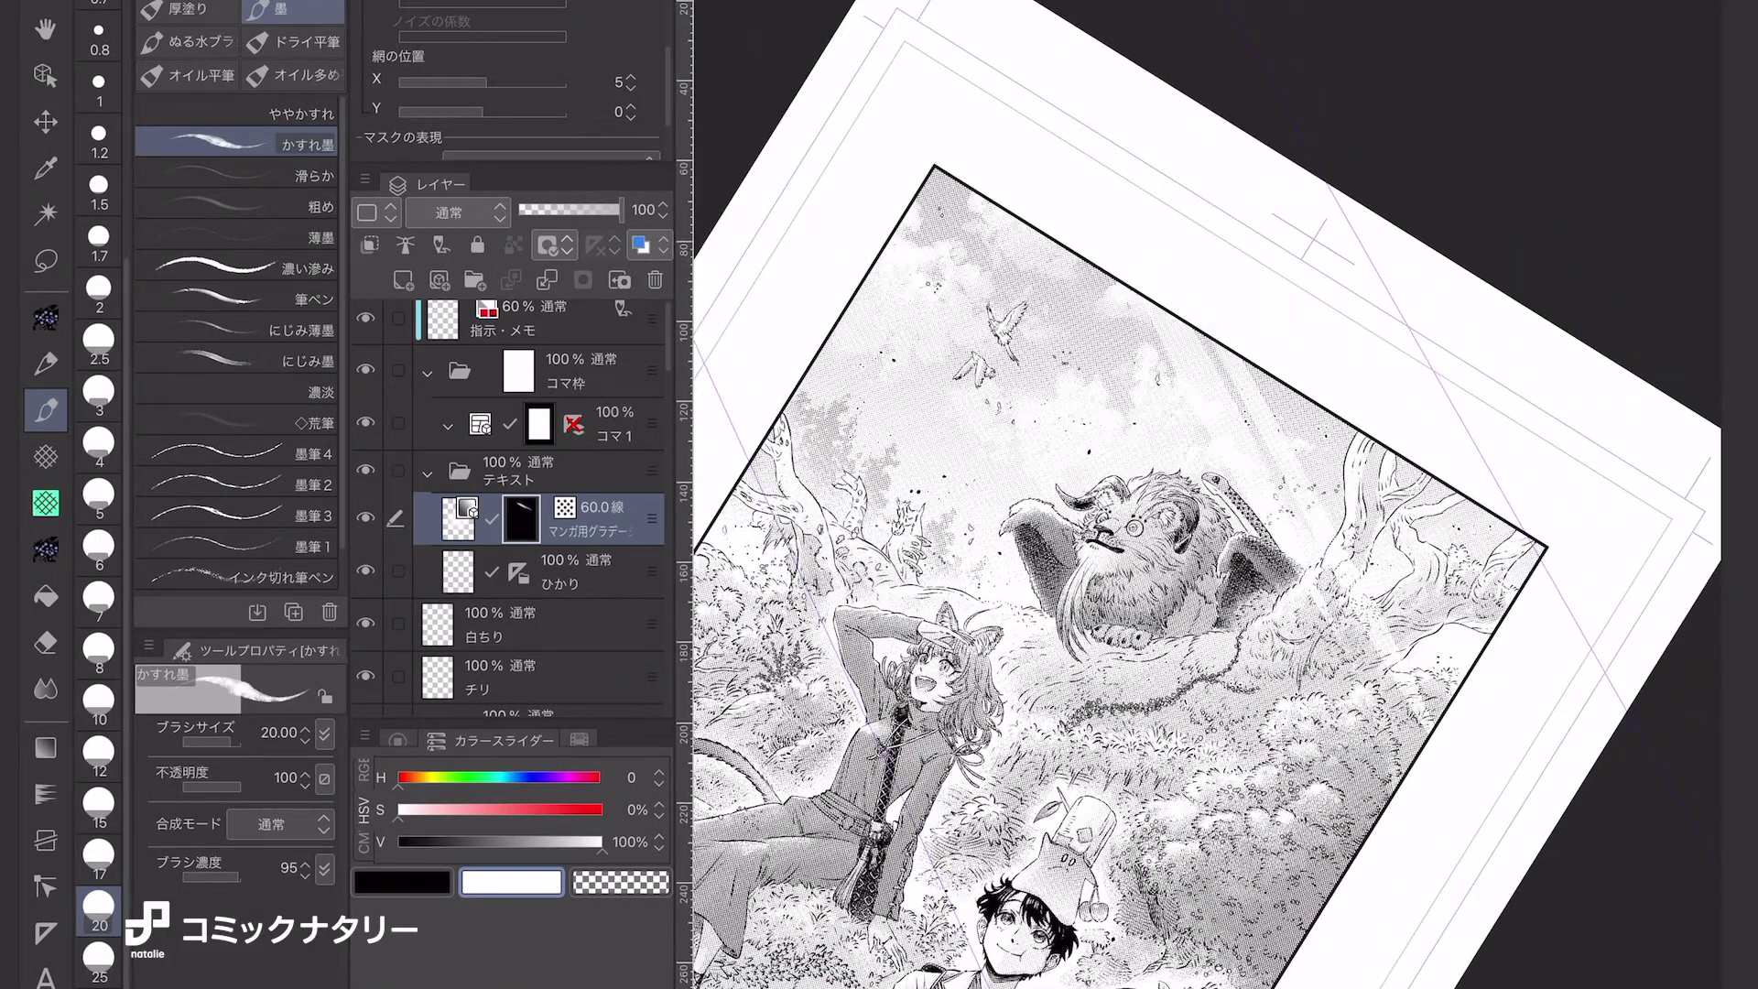
{"action": "key", "text": "ctrl+0"}
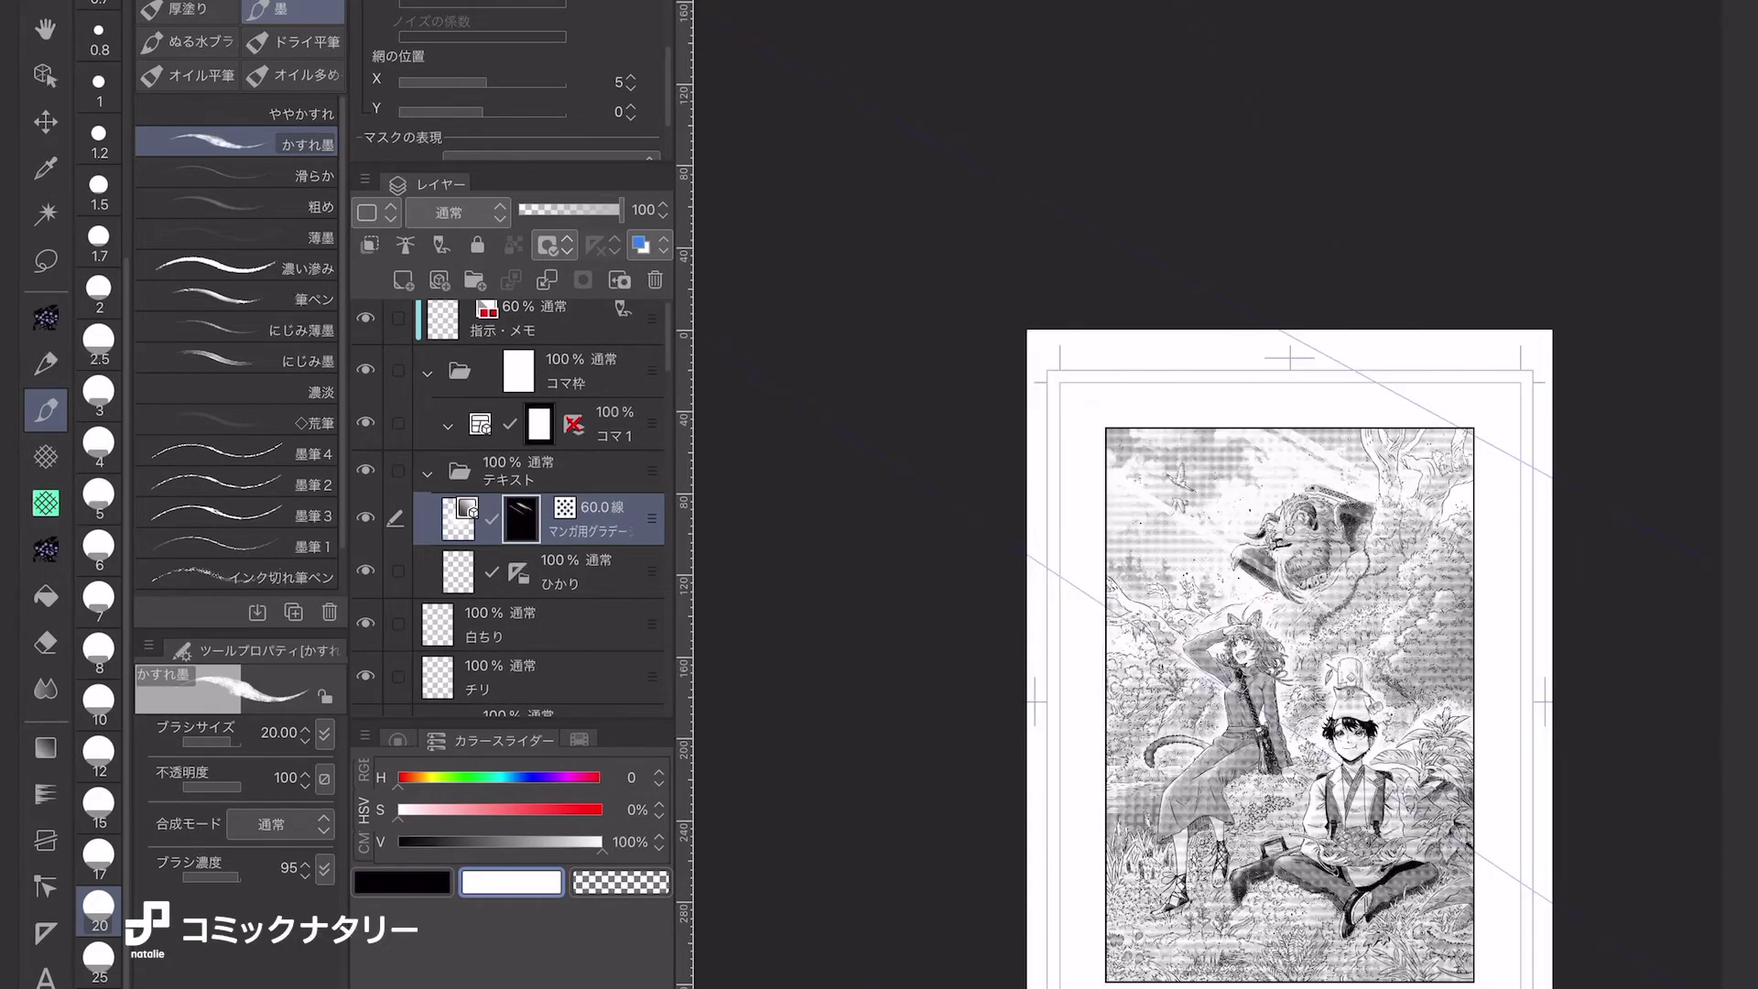
{"action": "key", "text": "ctrl+0"}
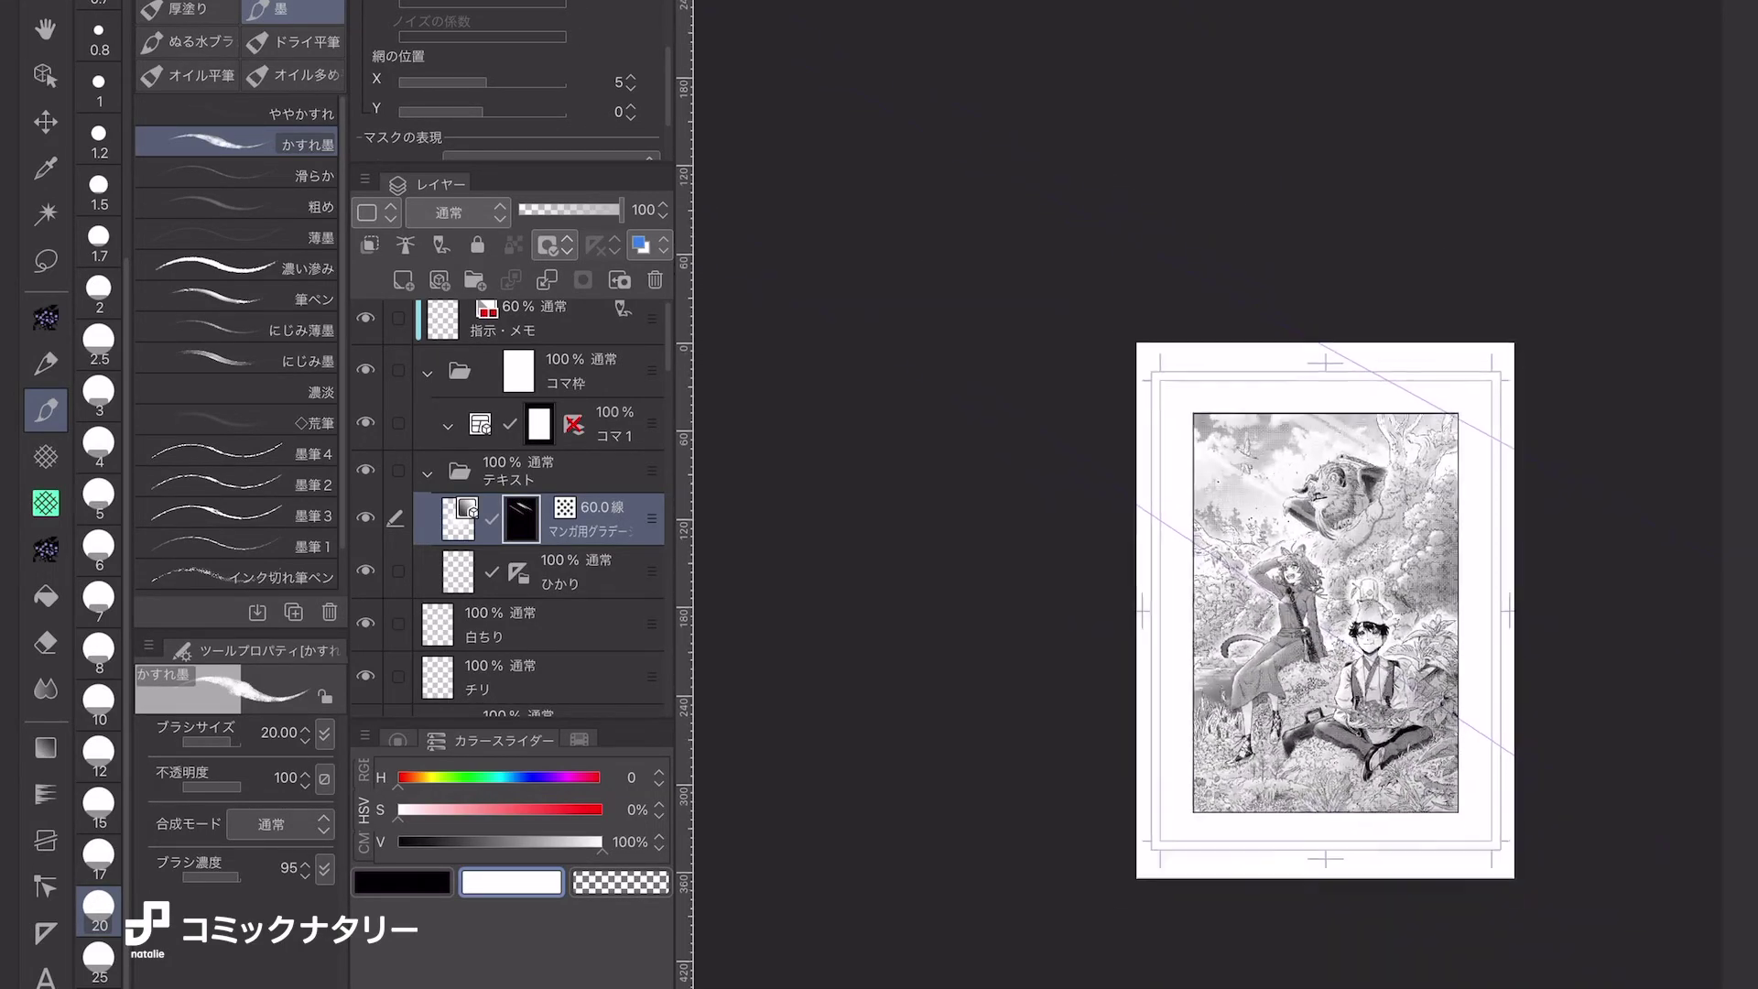